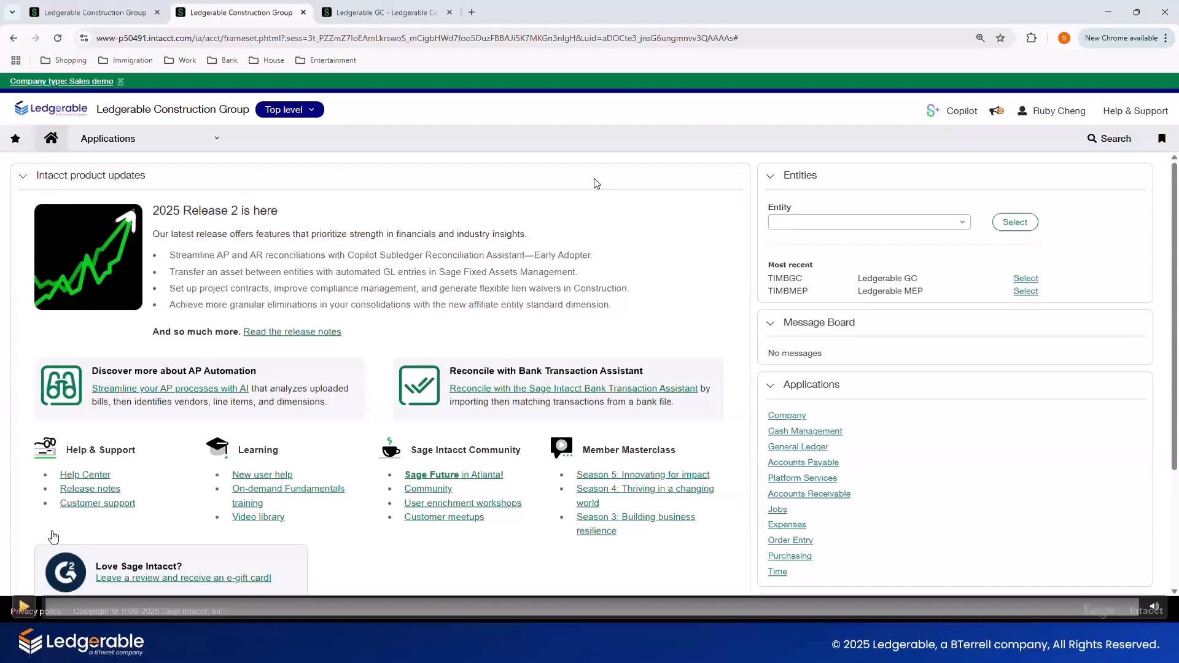
Open the bank transactions list in Cash Management.
{"action": "left_click", "coordinate": [94, 505]}
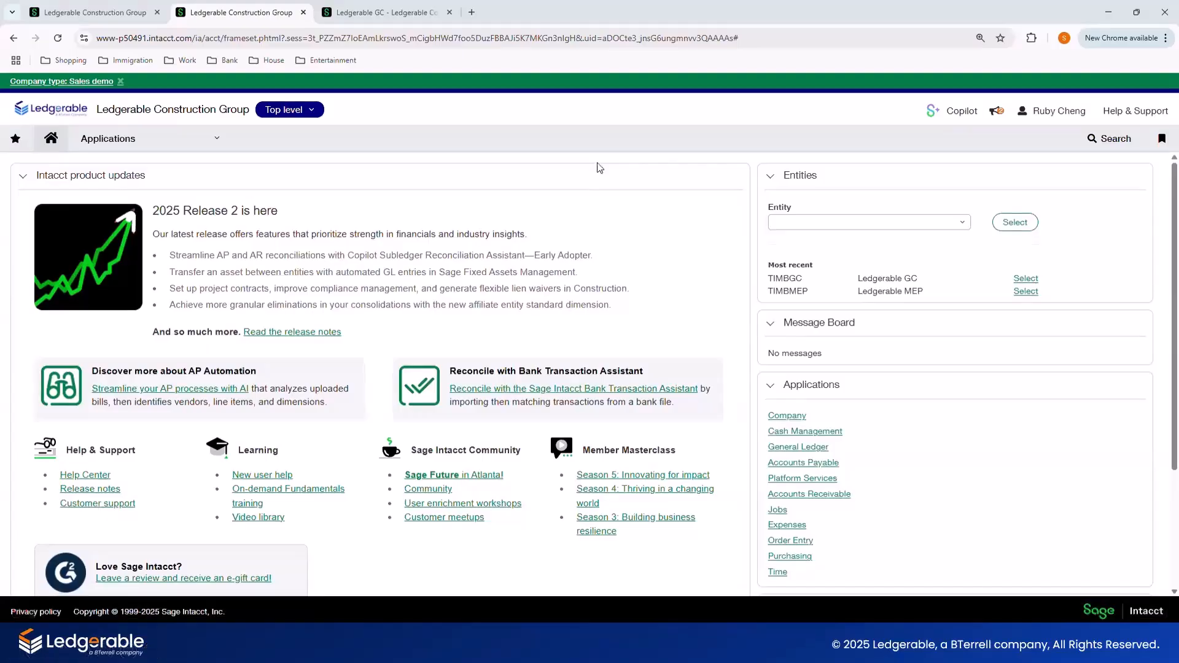
{"action": "left_click", "coordinate": [191, 148]}
{"action": "mouse_move", "coordinate": [192, 212]}
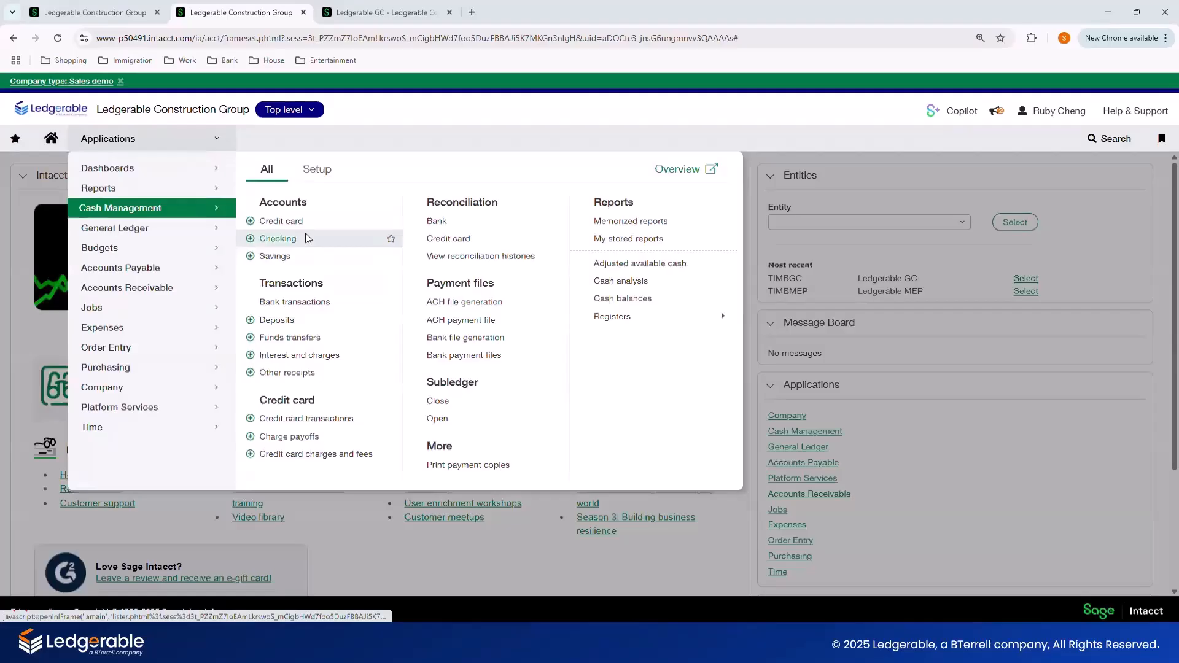
{"action": "left_click", "coordinate": [295, 302]}
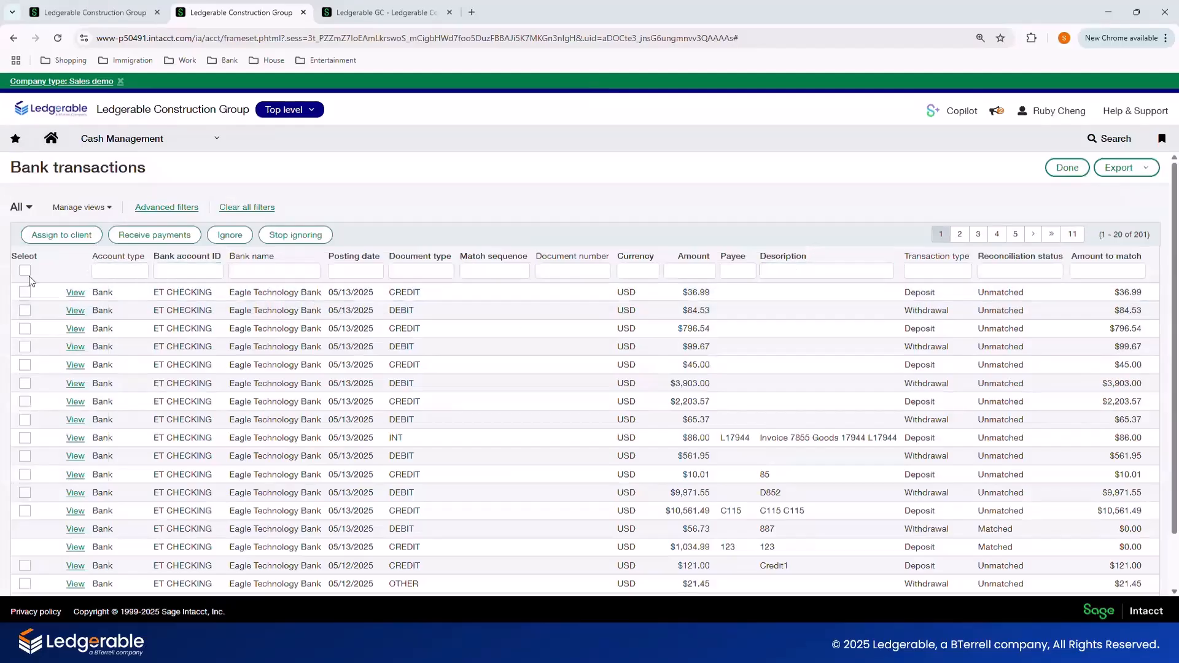
Review the details of the 56.73 debit and the 10,561.49 credit in the bank transactions list, returning to the list after each.
{"action": "left_click", "coordinate": [118, 272]}
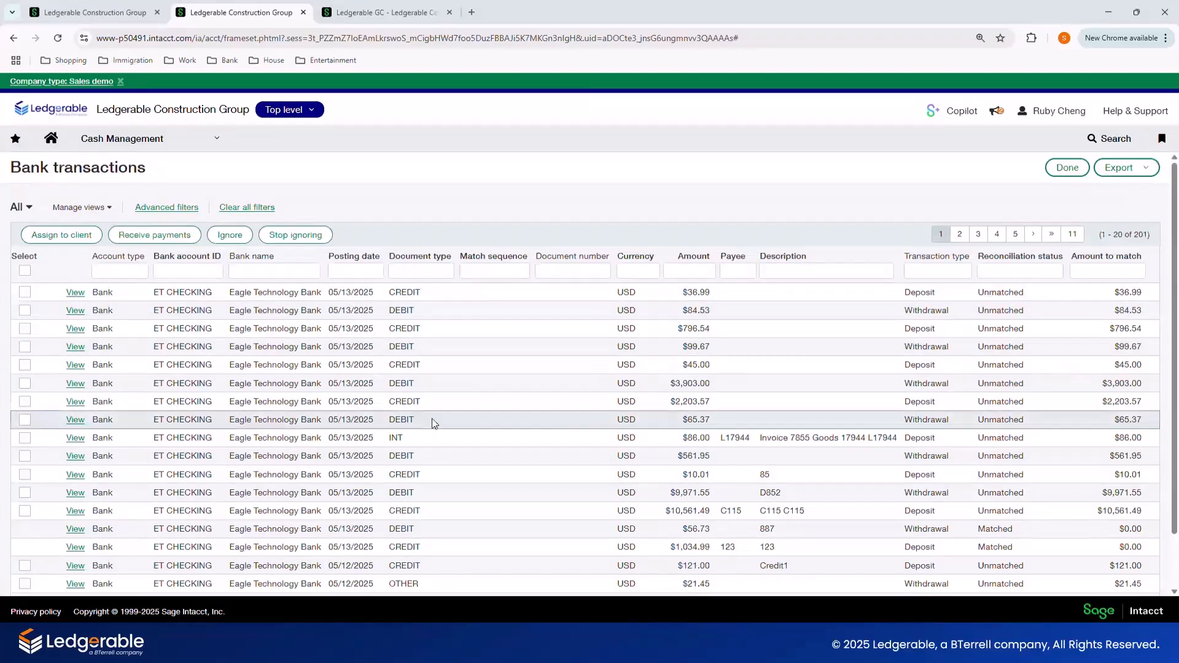
{"action": "scroll", "coordinate": [424, 498], "scroll_direction": "down", "scroll_amount": 1}
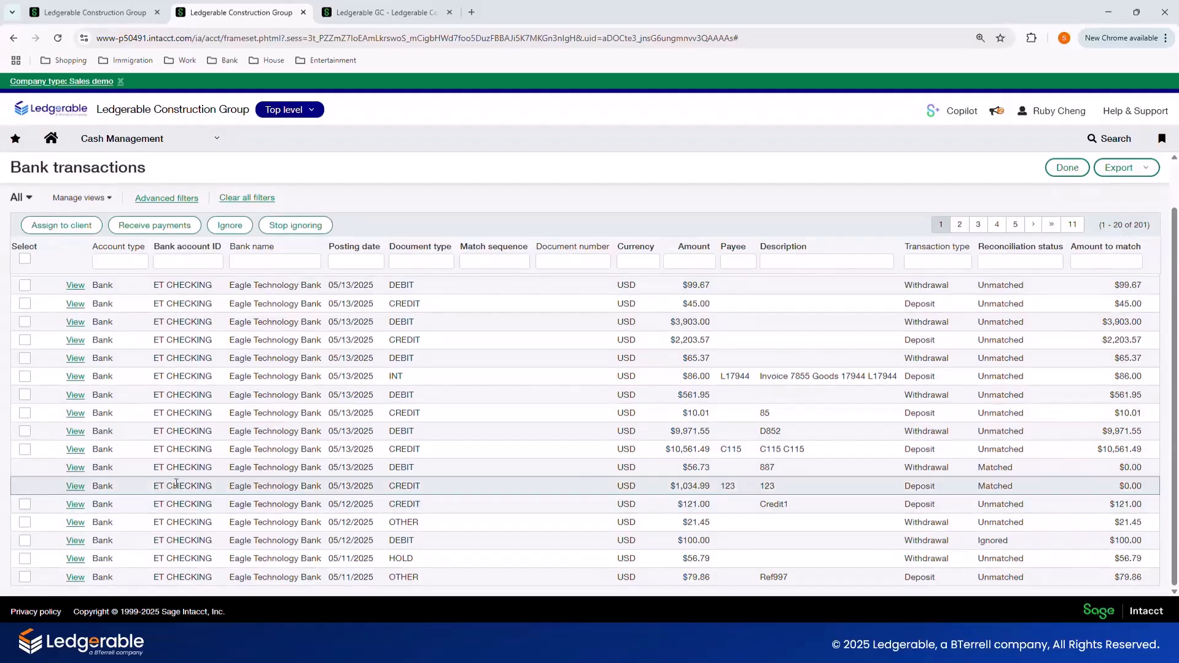
{"action": "left_click", "coordinate": [75, 469]}
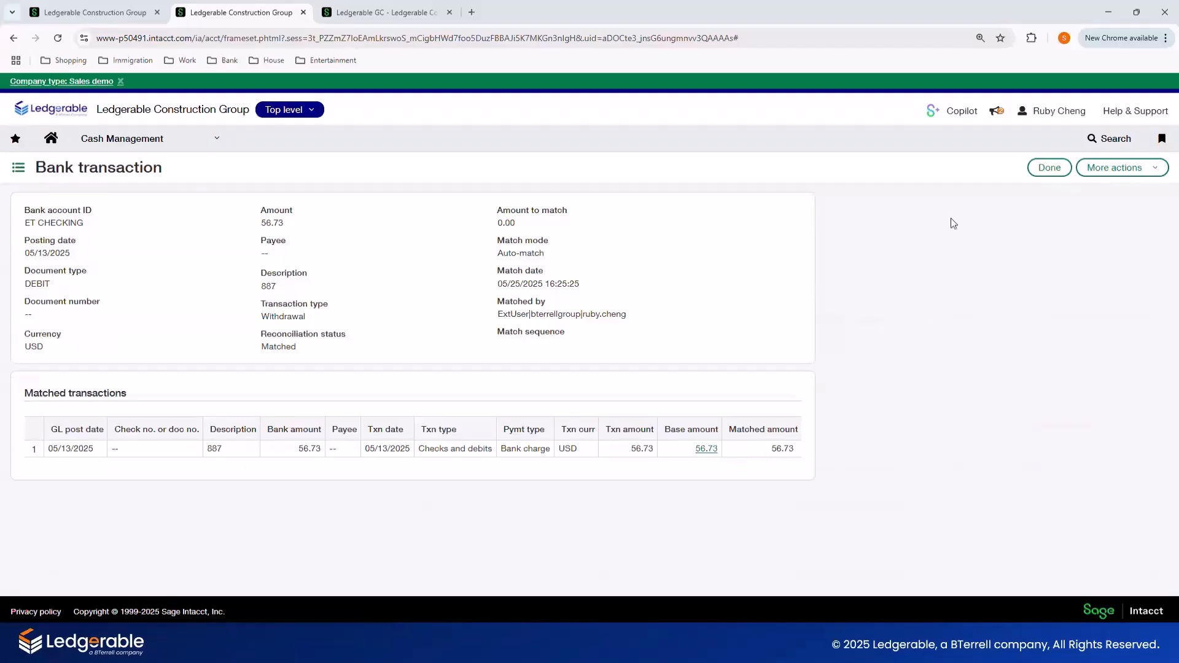
{"action": "left_click", "coordinate": [1044, 171]}
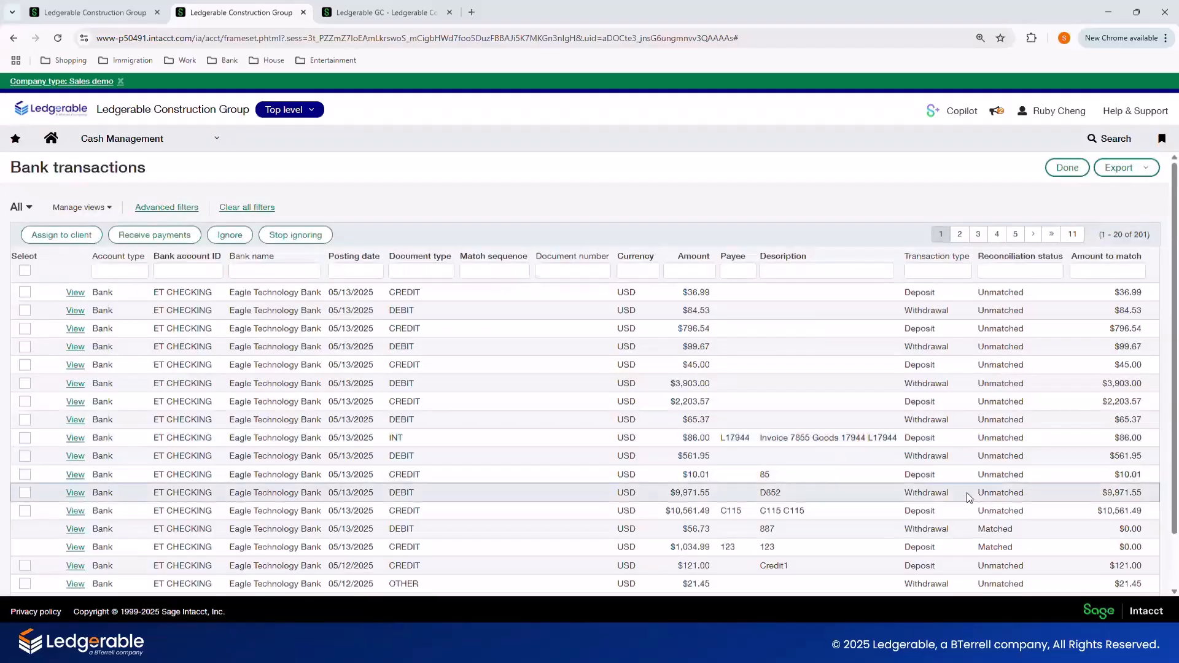
{"action": "left_click", "coordinate": [76, 513]}
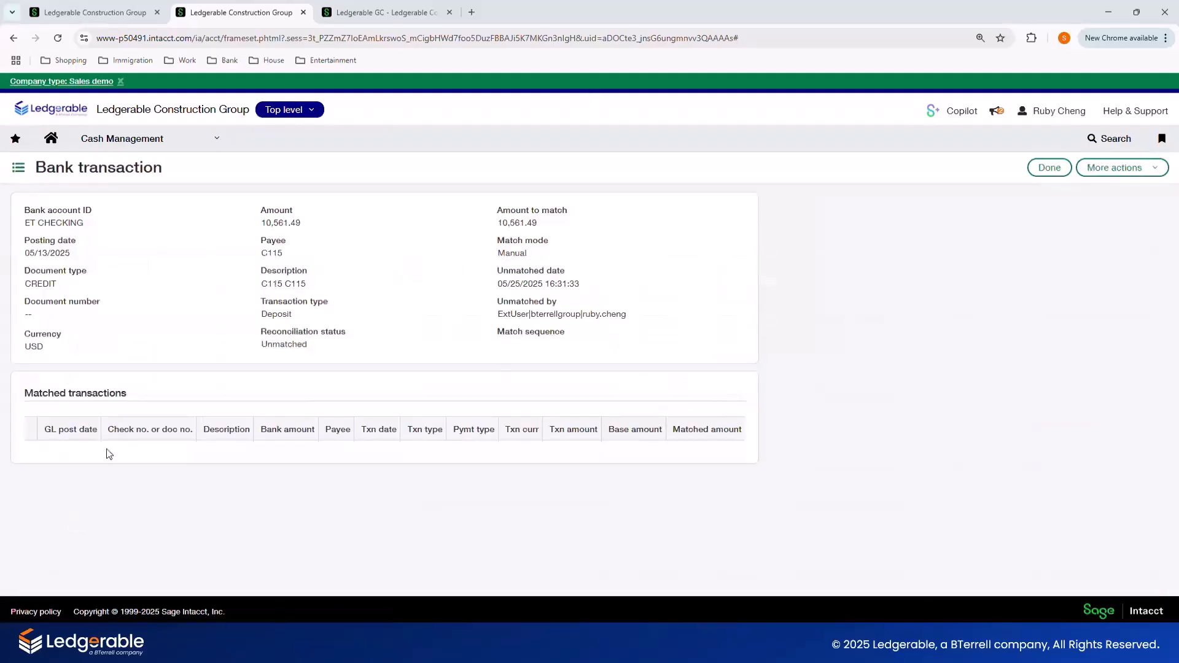
{"action": "left_click", "coordinate": [1050, 167]}
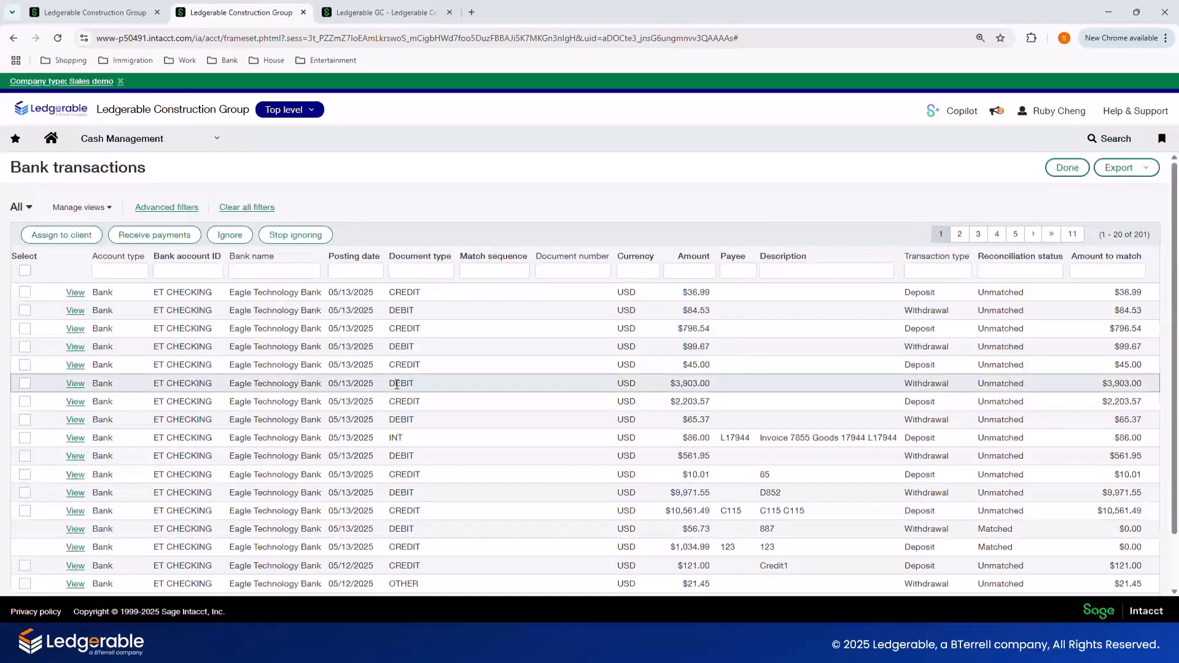
Open the bank transactions of the ET CHECKING account from the checking accounts list.
{"action": "left_click", "coordinate": [162, 150]}
{"action": "left_click", "coordinate": [302, 248]}
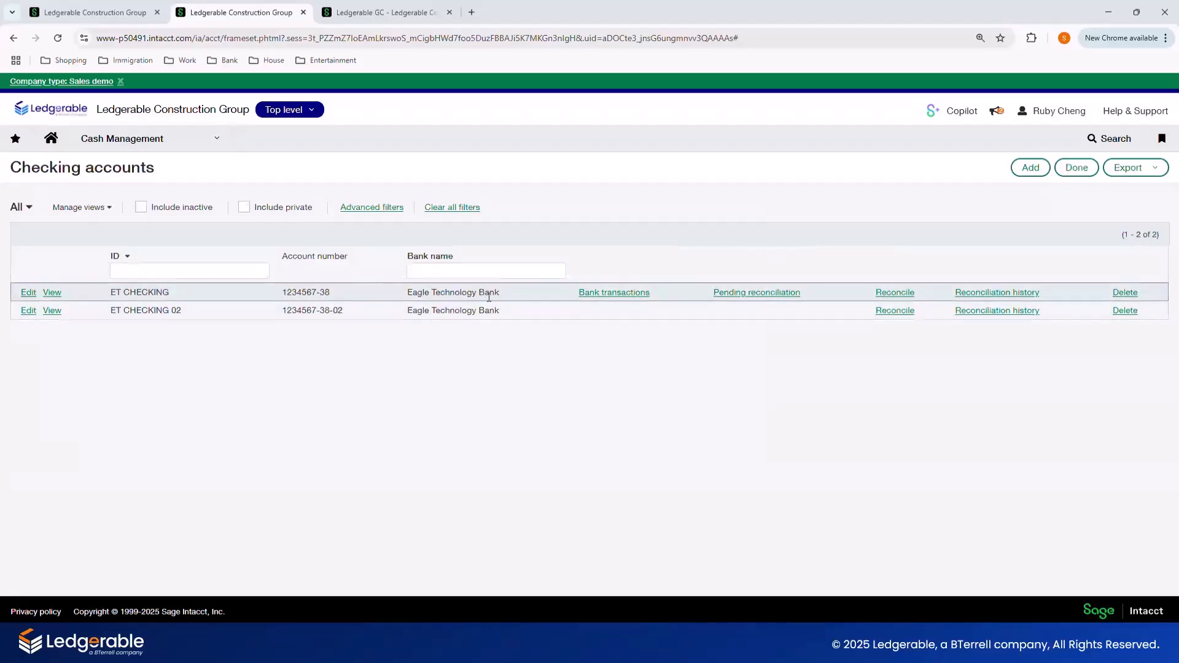
{"action": "left_click", "coordinate": [601, 293]}
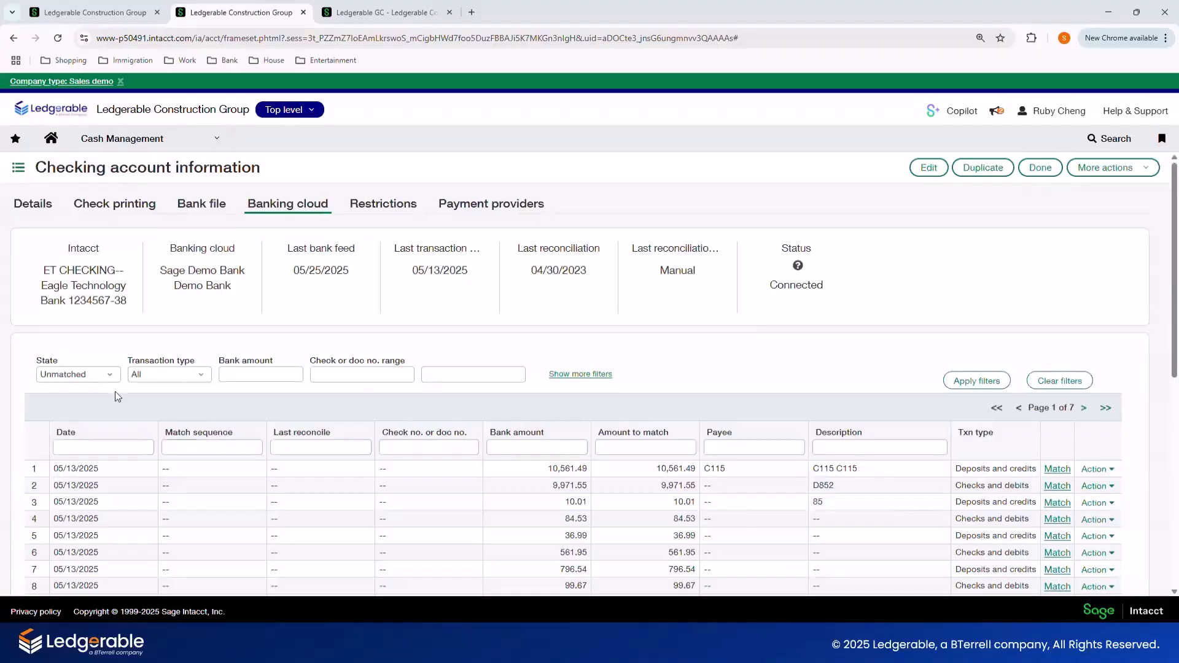
{"action": "scroll", "coordinate": [117, 393], "scroll_direction": "down", "scroll_amount": 2}
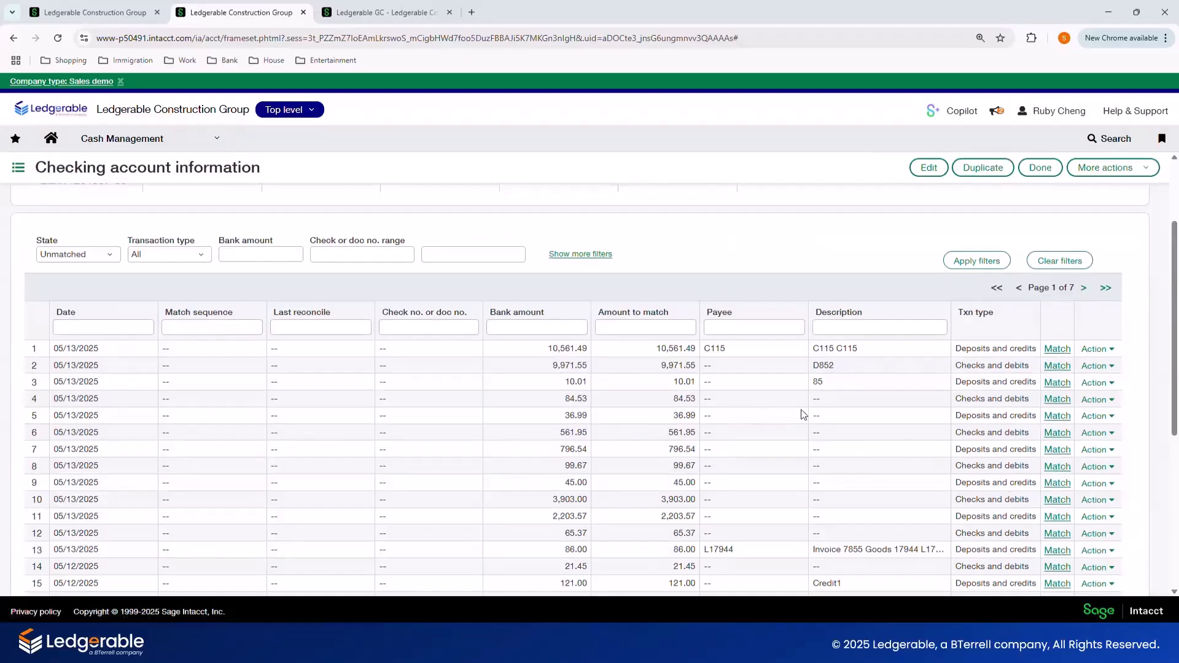
Create and save an interest earned entry from the unmatched 36.99 deposit, assigning the department ADMIN--Administration.
{"action": "left_click", "coordinate": [1111, 417]}
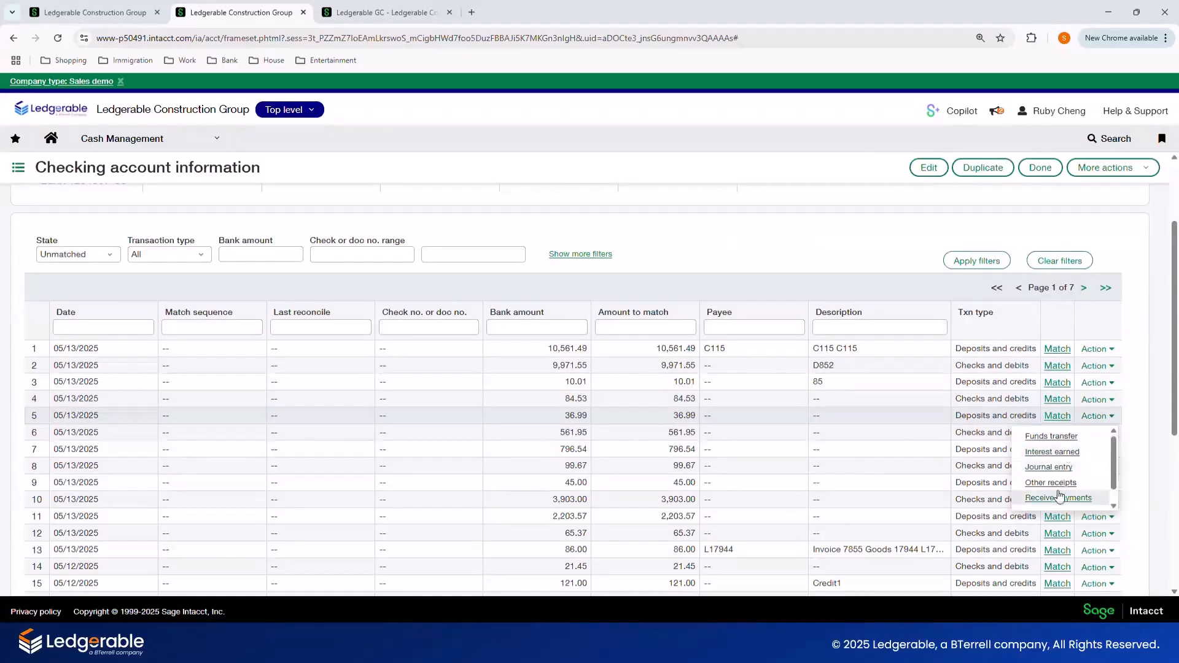
{"action": "left_click", "coordinate": [1062, 453]}
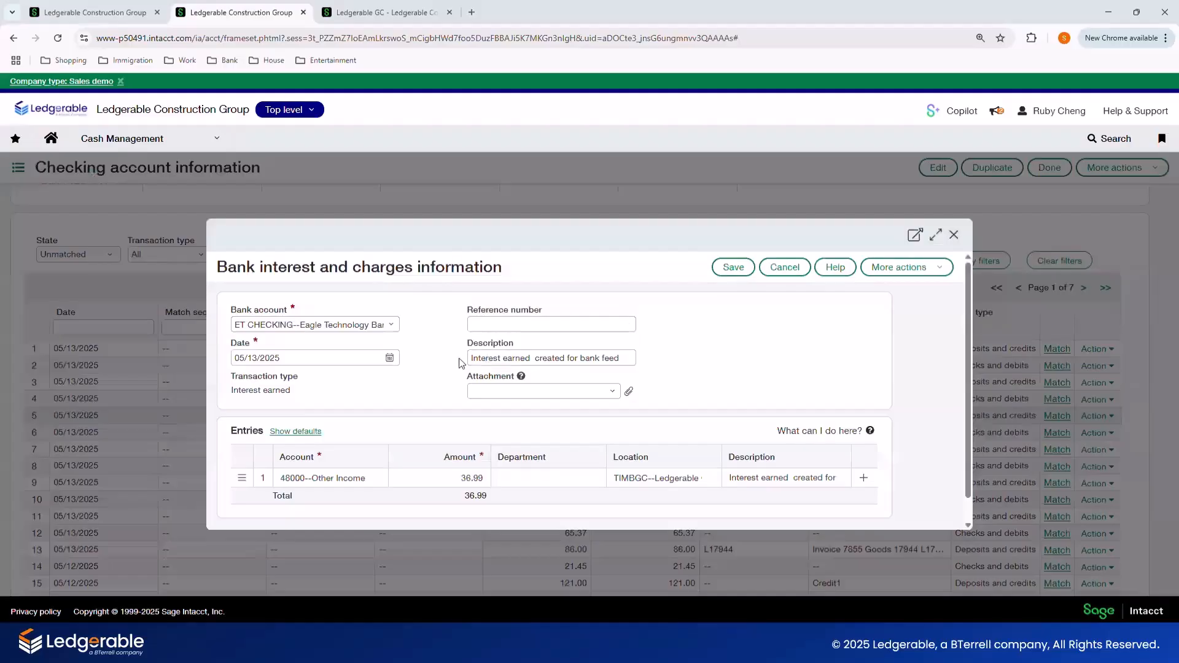
{"action": "left_click", "coordinate": [605, 485]}
{"action": "left_click", "coordinate": [596, 479]}
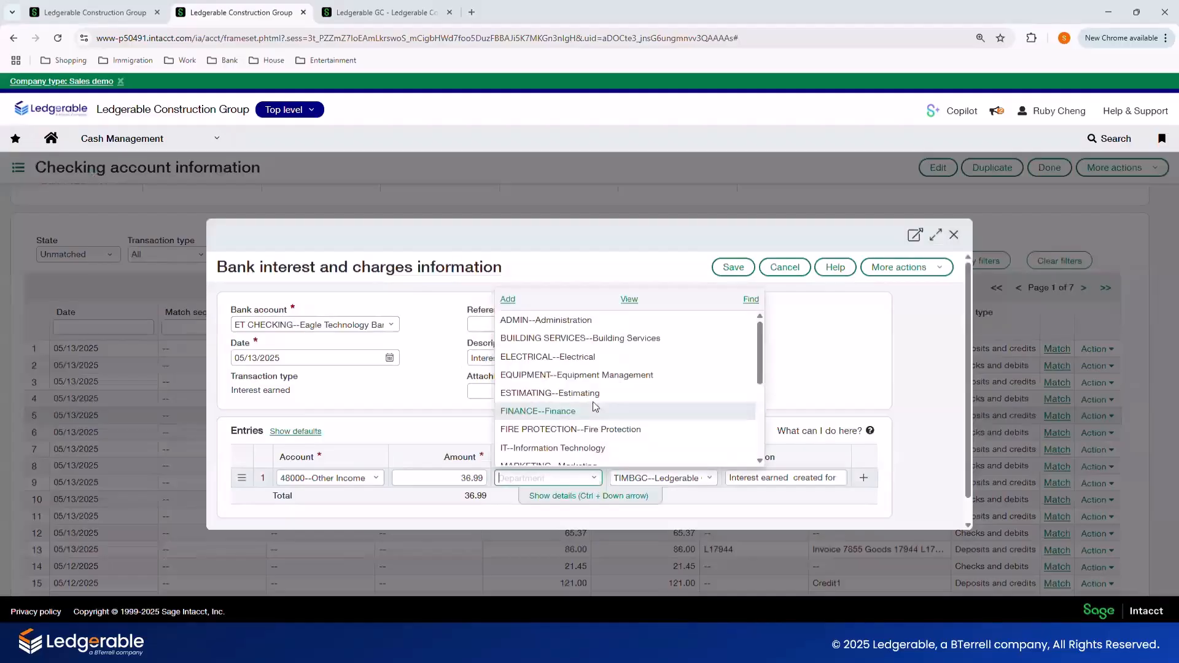
{"action": "left_click", "coordinate": [576, 322]}
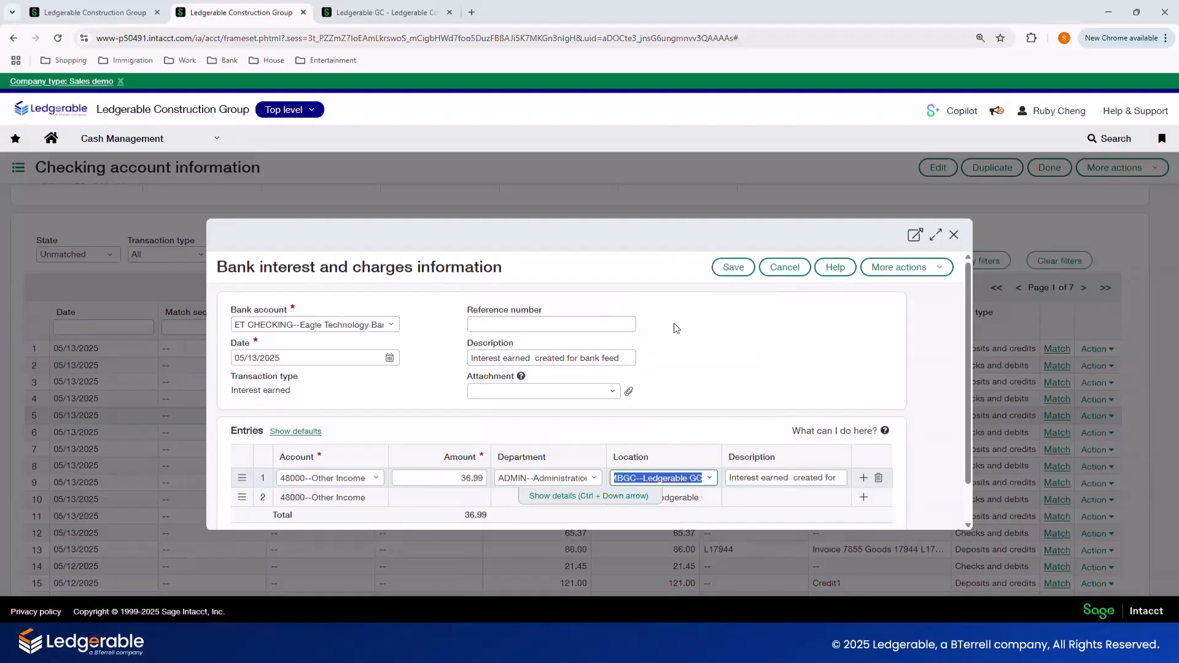
{"action": "left_click", "coordinate": [737, 266]}
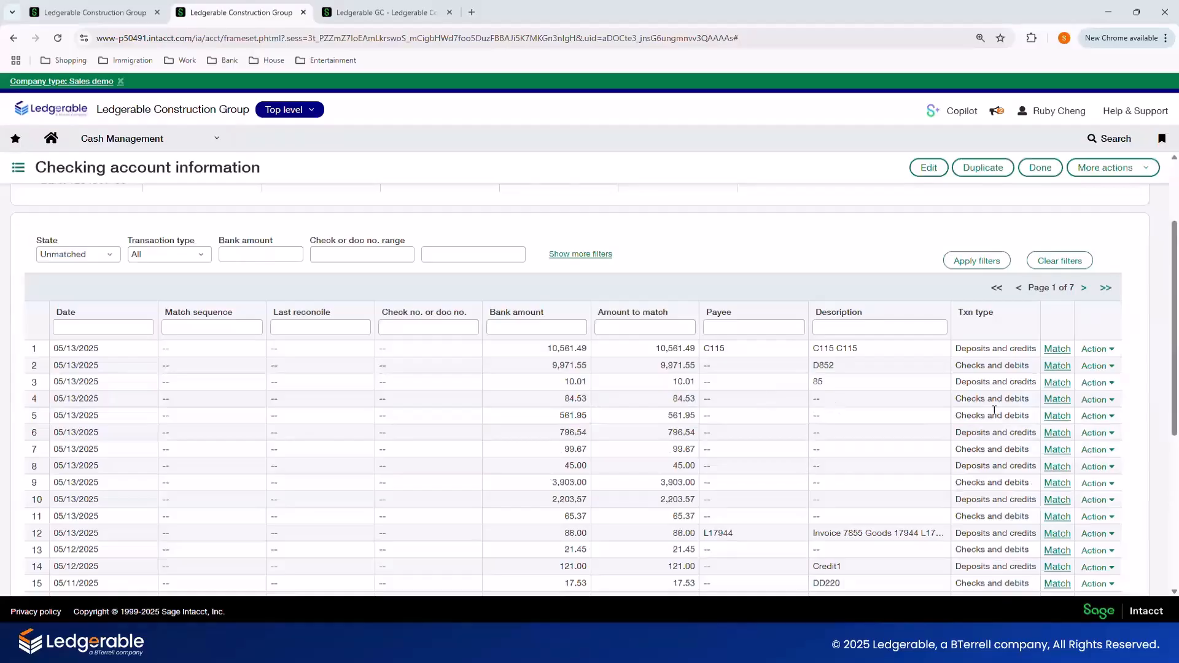
Filter the checking account's bank feed transactions to the Matched state.
{"action": "left_click", "coordinate": [108, 256]}
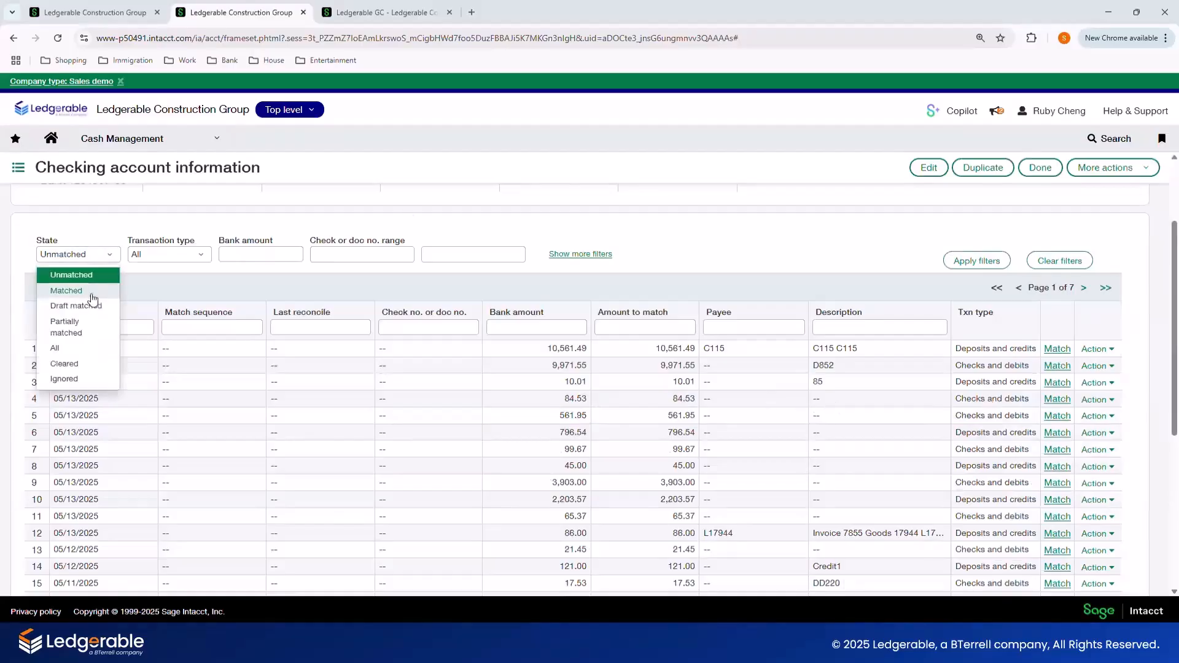
{"action": "left_click", "coordinate": [86, 284]}
{"action": "left_click", "coordinate": [981, 262]}
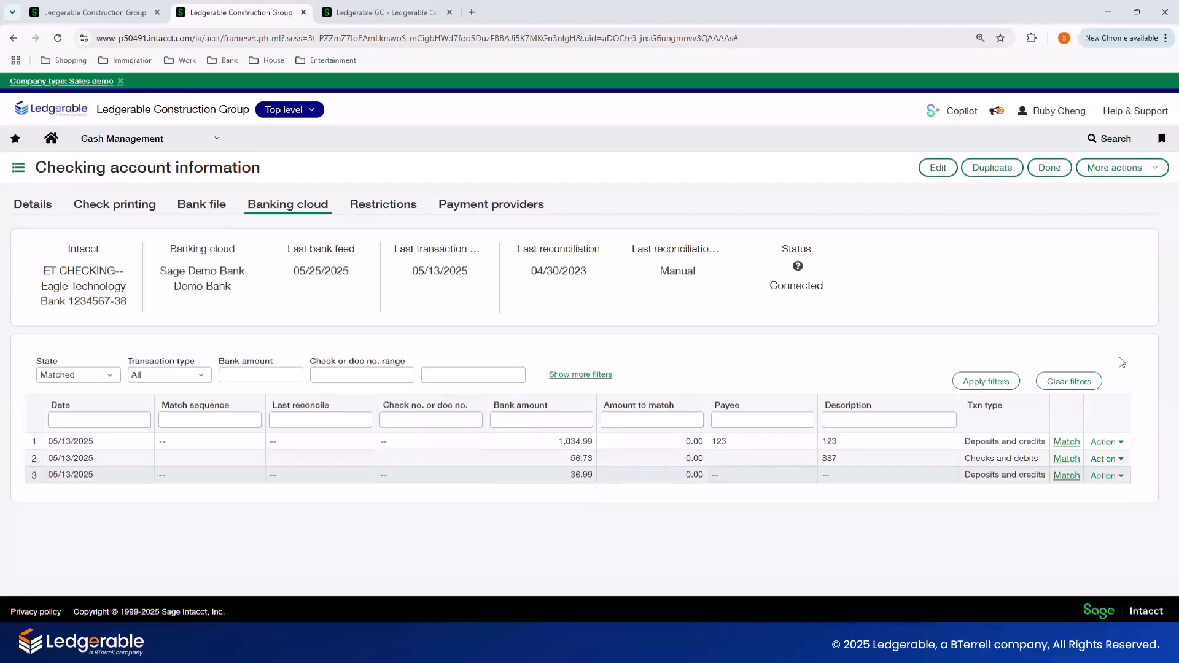
{"action": "left_click", "coordinate": [1083, 387]}
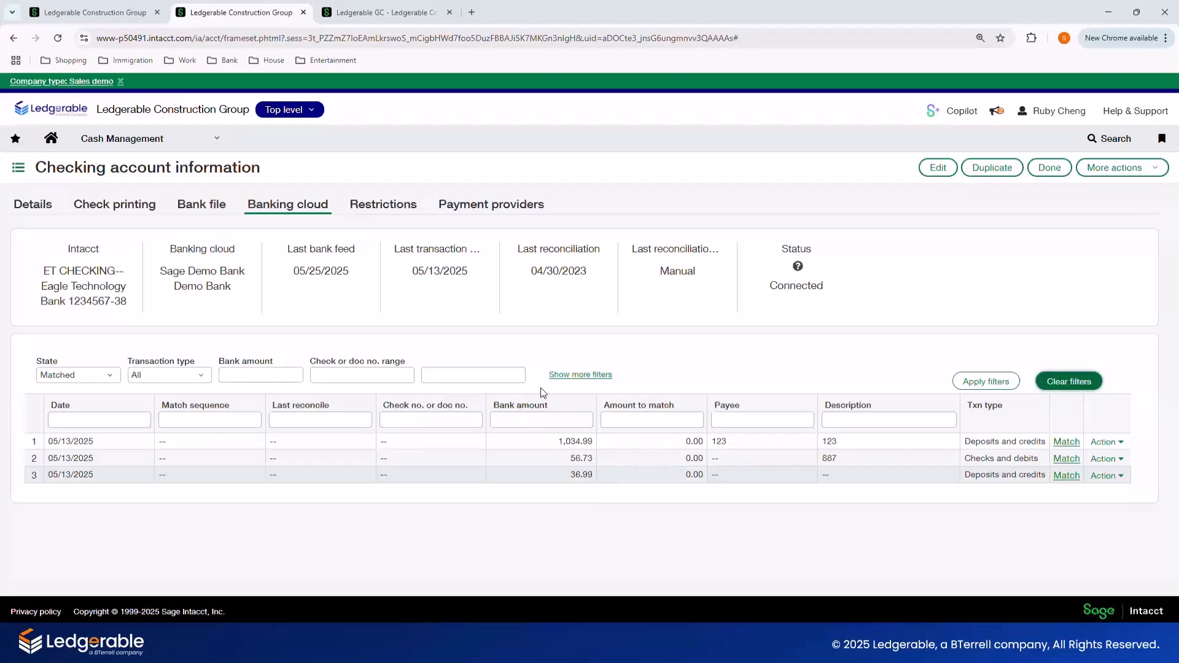
Start a bank reconciliation for ET CHECKING--Eagle Technology Bank (USD), continuing with the prefilled statement details.
{"action": "left_click", "coordinate": [216, 144]}
{"action": "left_click", "coordinate": [455, 216]}
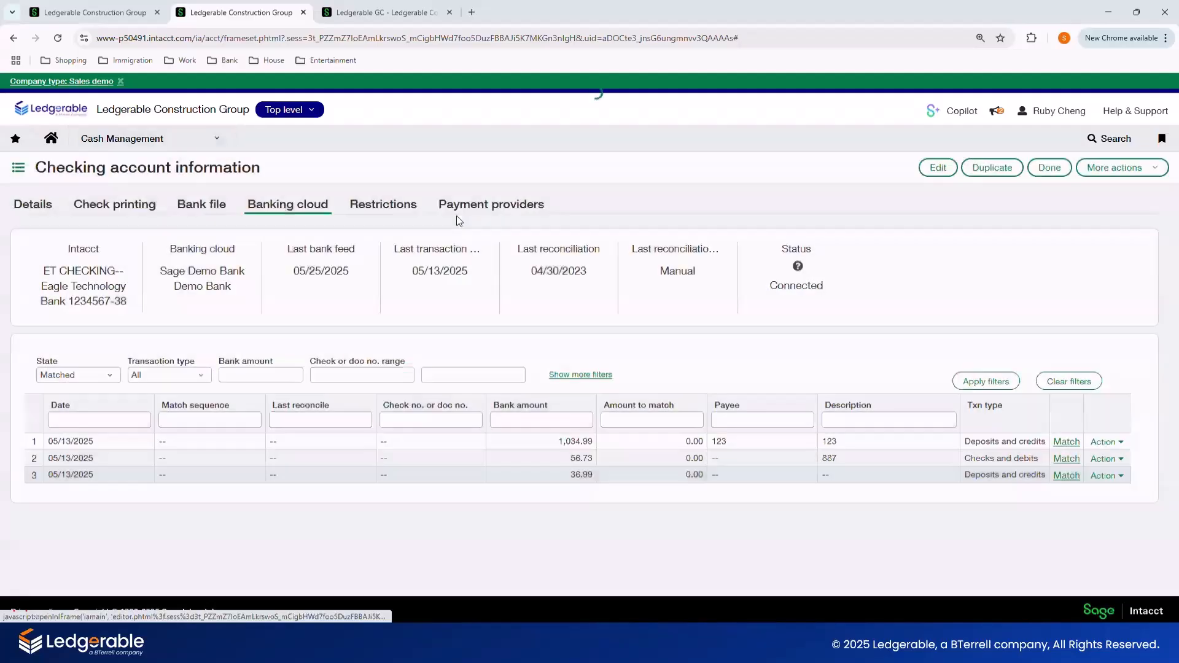
{"action": "left_click", "coordinate": [481, 282]}
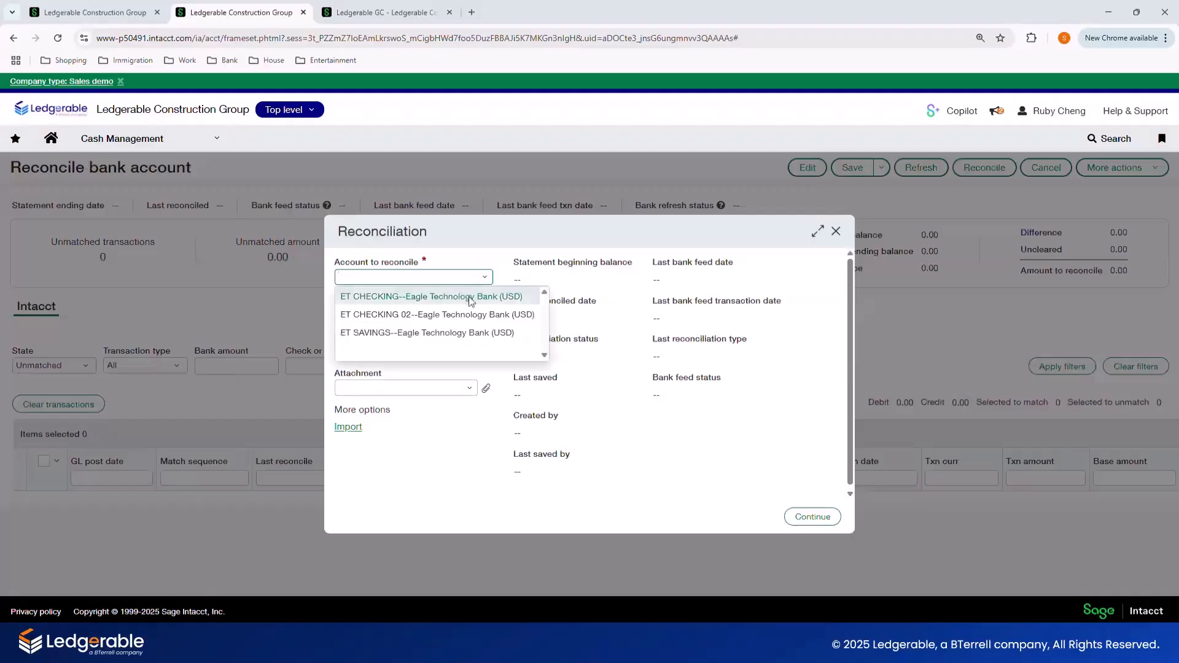
{"action": "left_click", "coordinate": [471, 298]}
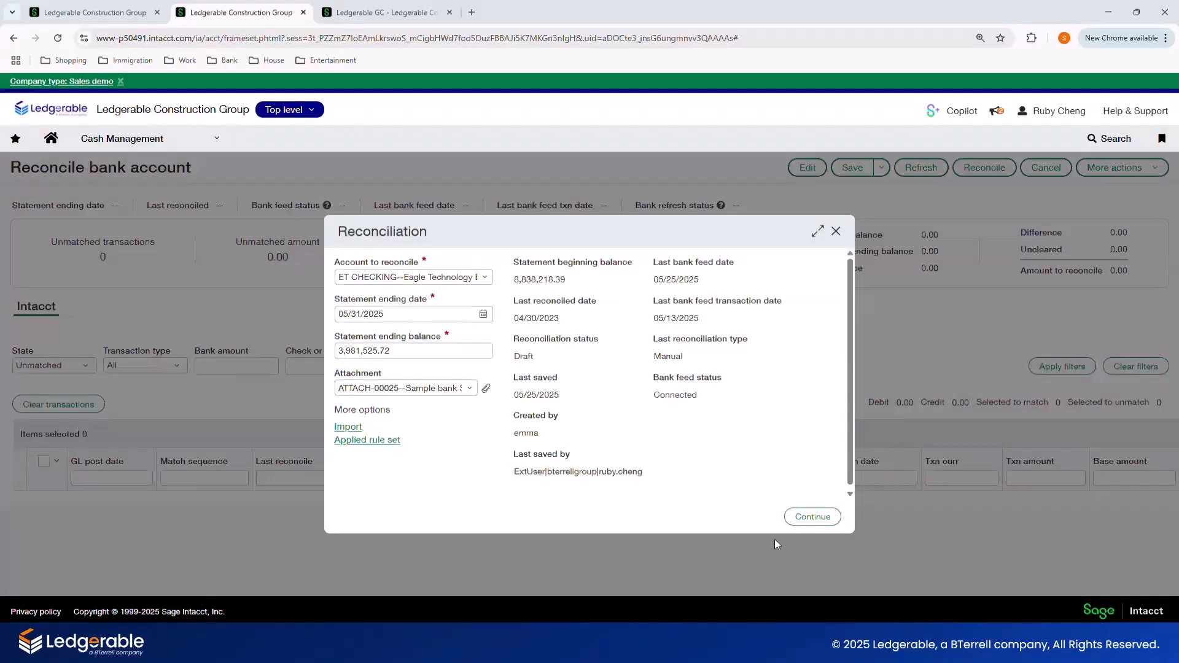
{"action": "left_click", "coordinate": [813, 517]}
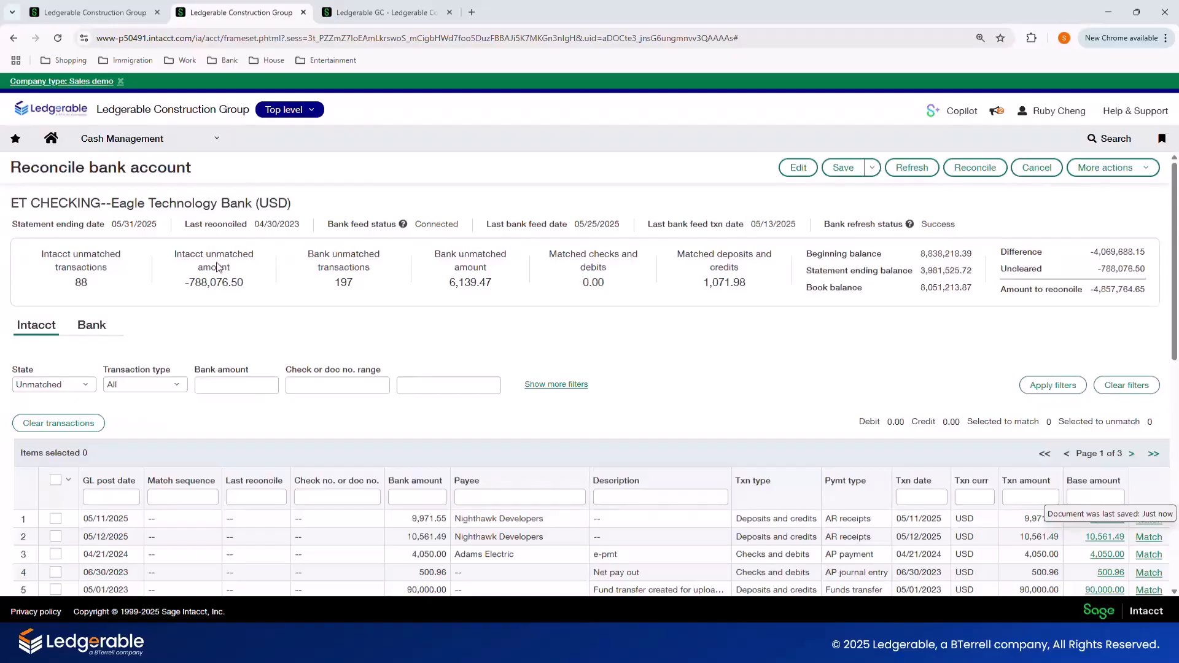
Look through the first page of unmatched Intacct transactions in the reconciliation.
{"action": "scroll", "coordinate": [101, 371], "scroll_direction": "down", "scroll_amount": 2}
{"action": "scroll", "coordinate": [101, 371], "scroll_direction": "up", "scroll_amount": 1}
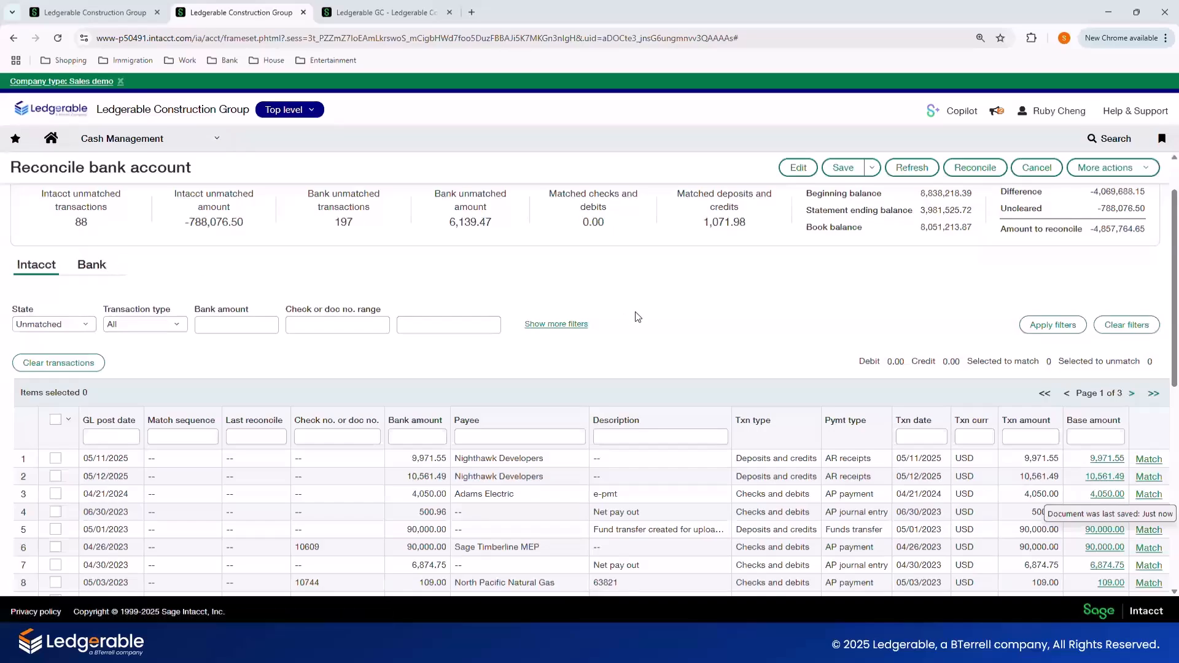
{"action": "scroll", "coordinate": [635, 317], "scroll_direction": "down", "scroll_amount": 1}
{"action": "scroll", "coordinate": [637, 317], "scroll_direction": "down", "scroll_amount": 5}
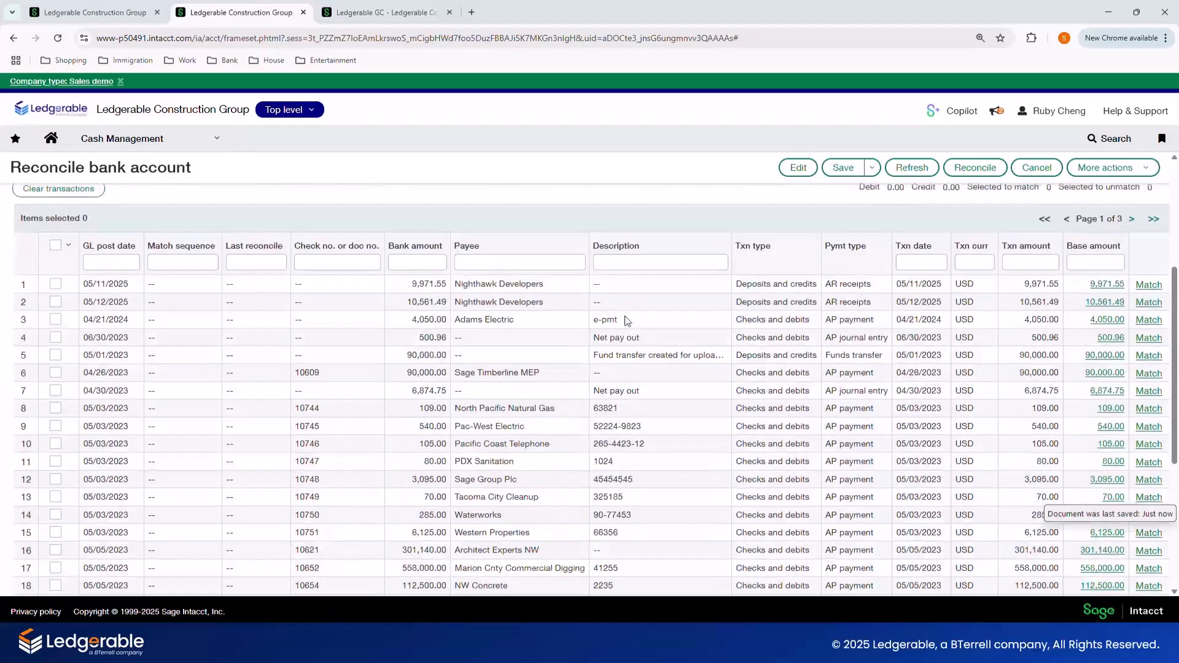
{"action": "scroll", "coordinate": [625, 318], "scroll_direction": "down", "scroll_amount": 2}
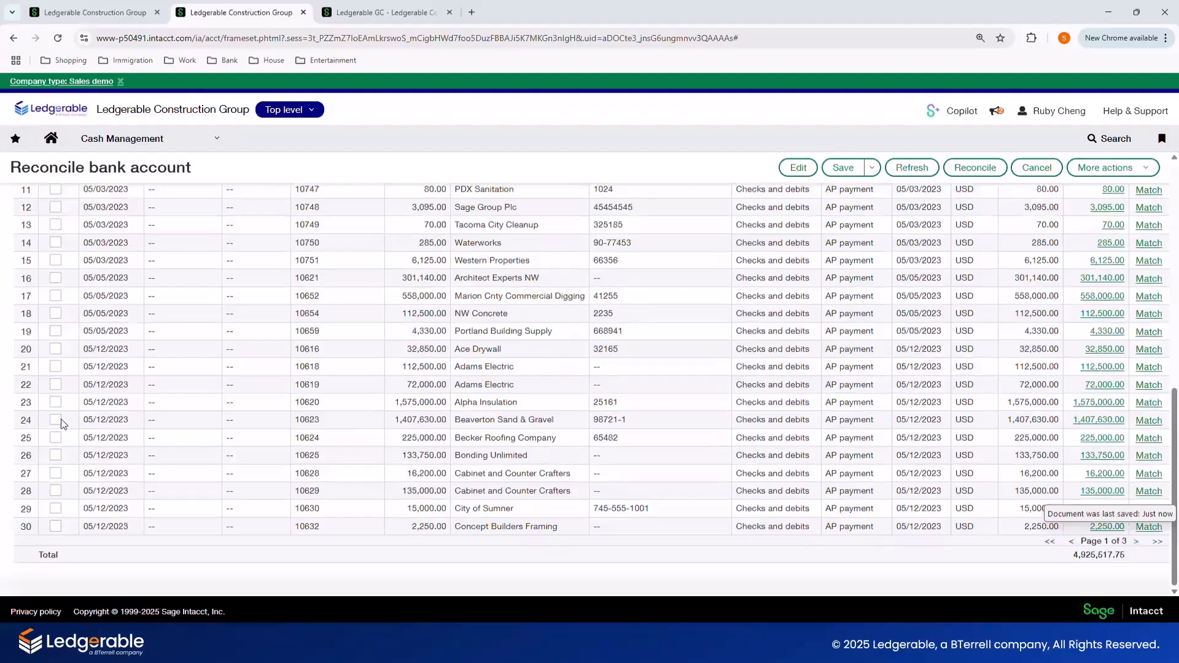
{"action": "scroll", "coordinate": [179, 462], "scroll_direction": "up", "scroll_amount": 7}
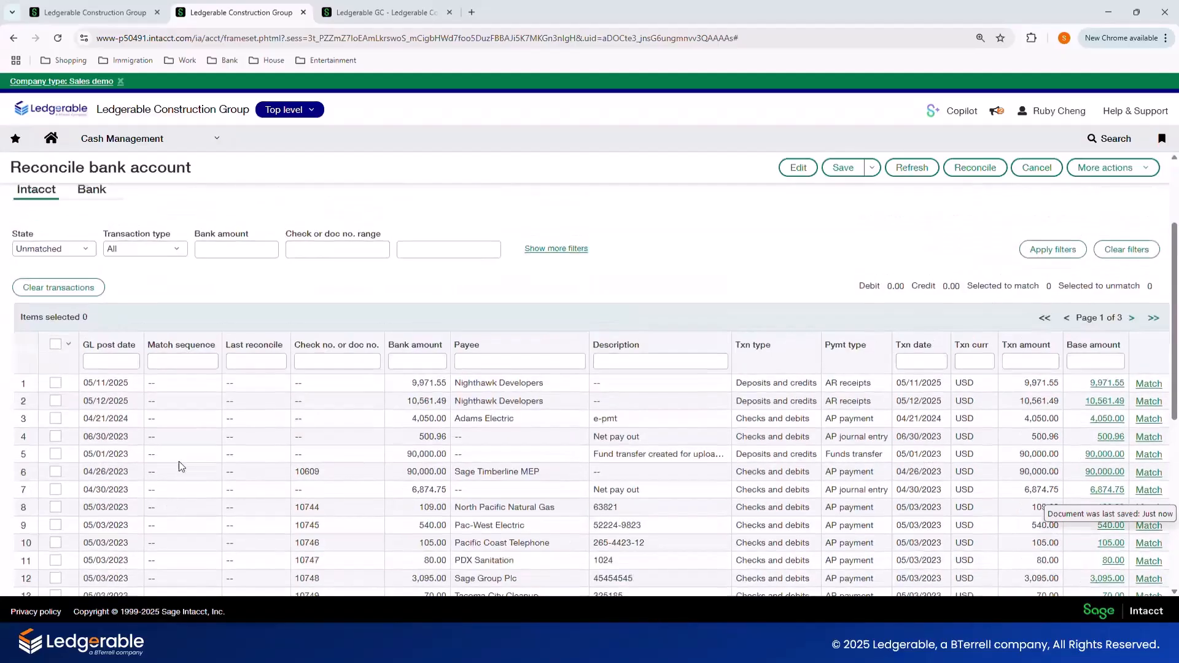
Examine the unmatched bank-side transactions in the reconciliation, including the last page, and return to the first page.
{"action": "left_click", "coordinate": [92, 299]}
{"action": "scroll", "coordinate": [99, 295], "scroll_direction": "down", "scroll_amount": 4}
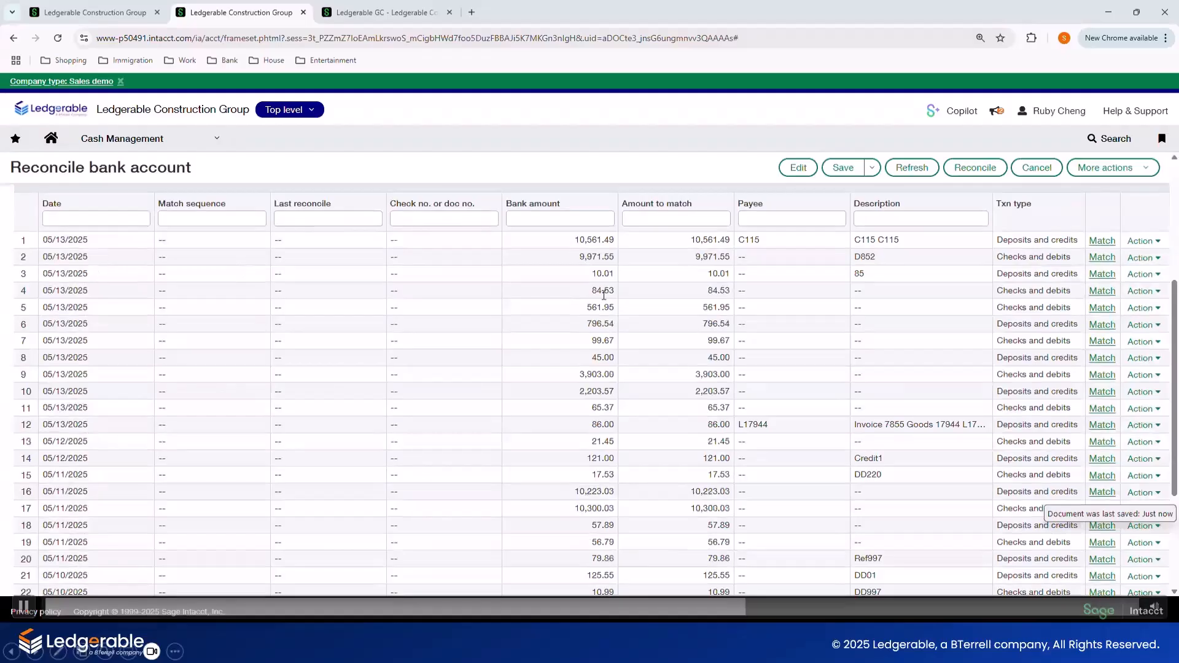
{"action": "scroll", "coordinate": [636, 547], "scroll_direction": "down", "scroll_amount": 3}
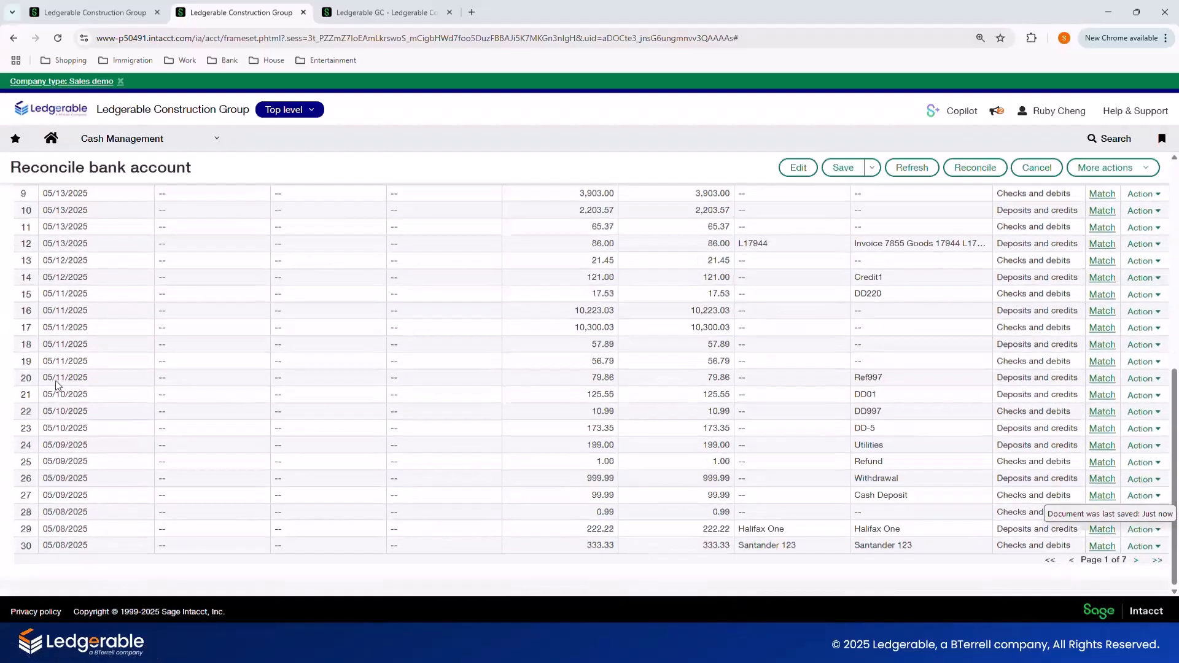
{"action": "left_click", "coordinate": [1158, 560]}
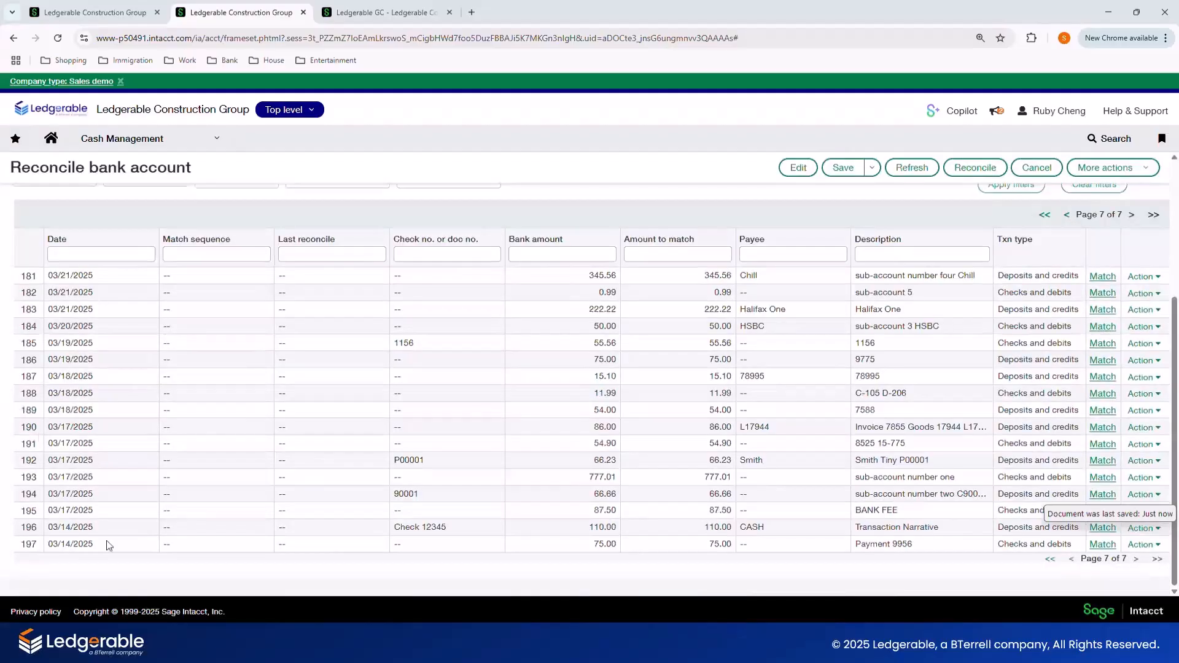
{"action": "left_click", "coordinate": [1051, 560]}
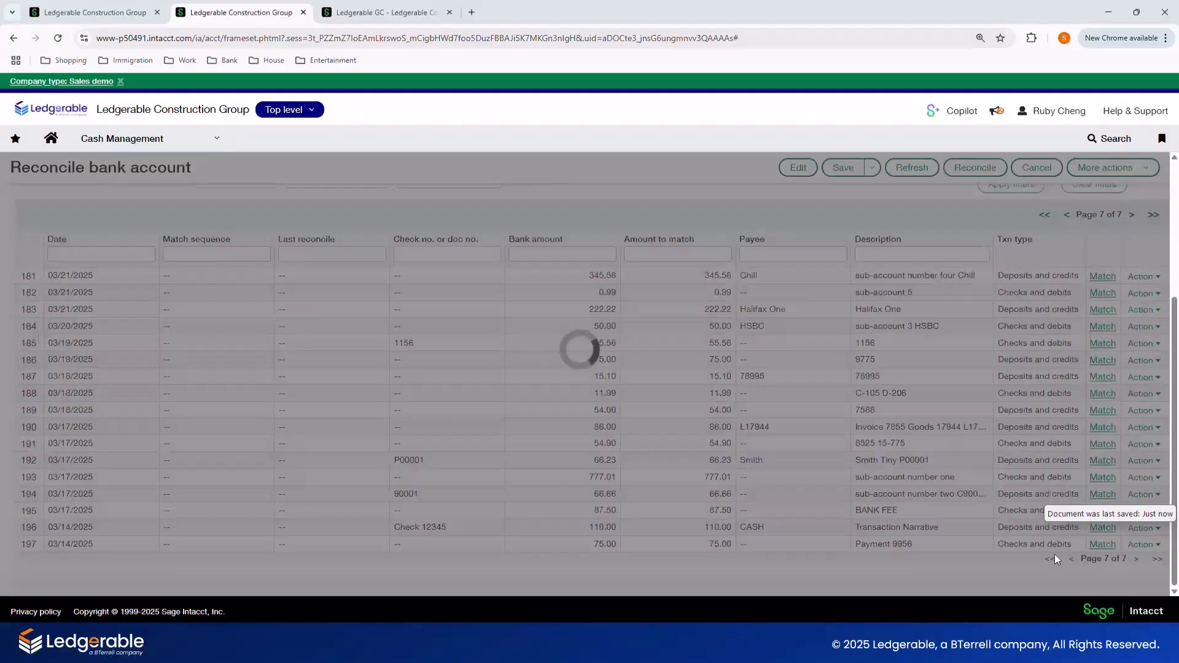
{"action": "scroll", "coordinate": [1151, 245], "scroll_direction": "up", "scroll_amount": 4}
Check which transaction-creation actions are offered for the 10,561.49, 45.00 and 121.00 bank deposits.
{"action": "left_click", "coordinate": [1144, 301]}
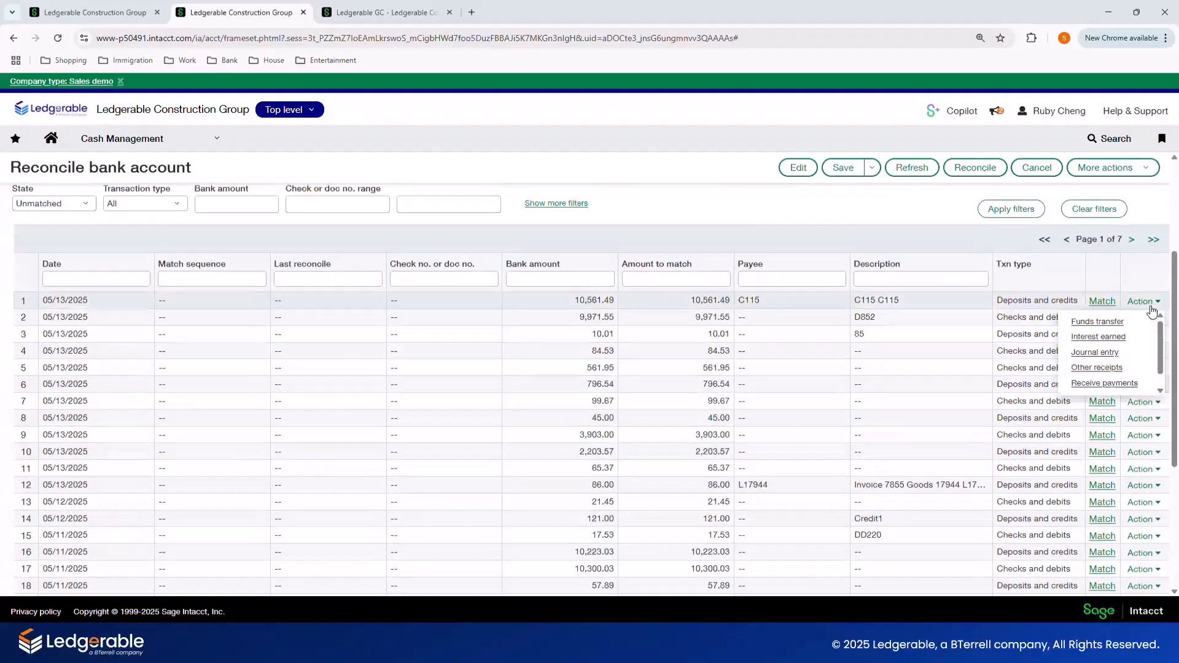
{"action": "left_click", "coordinate": [1141, 418]}
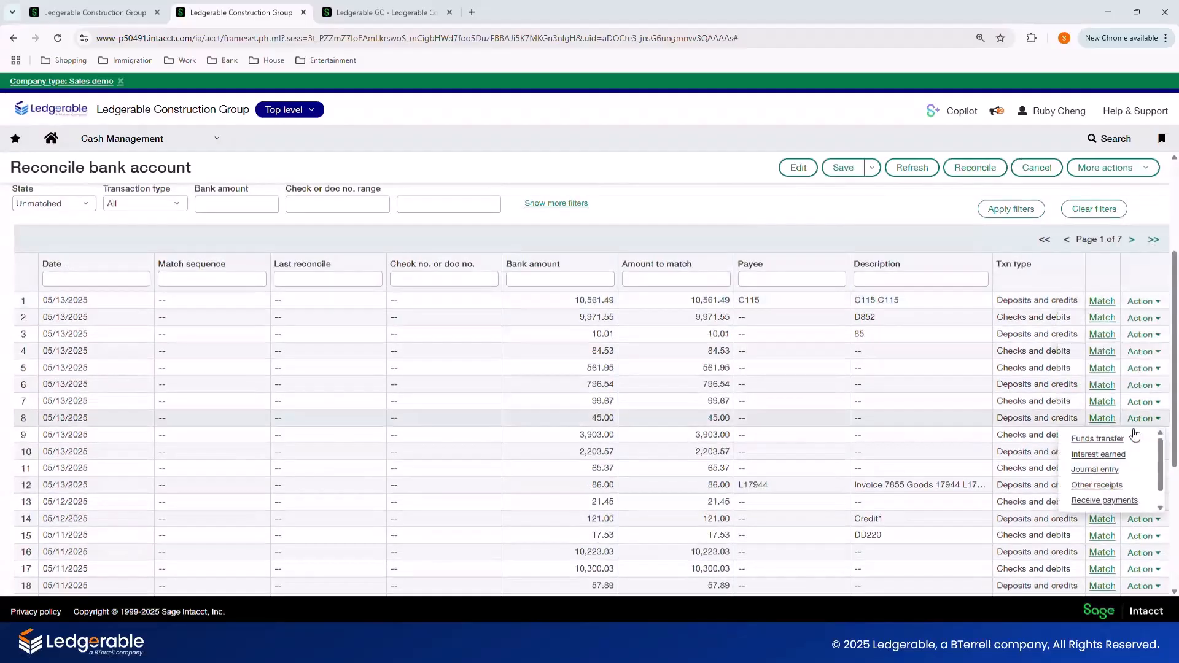
{"action": "left_click", "coordinate": [1141, 520]}
{"action": "left_click", "coordinate": [1142, 520]}
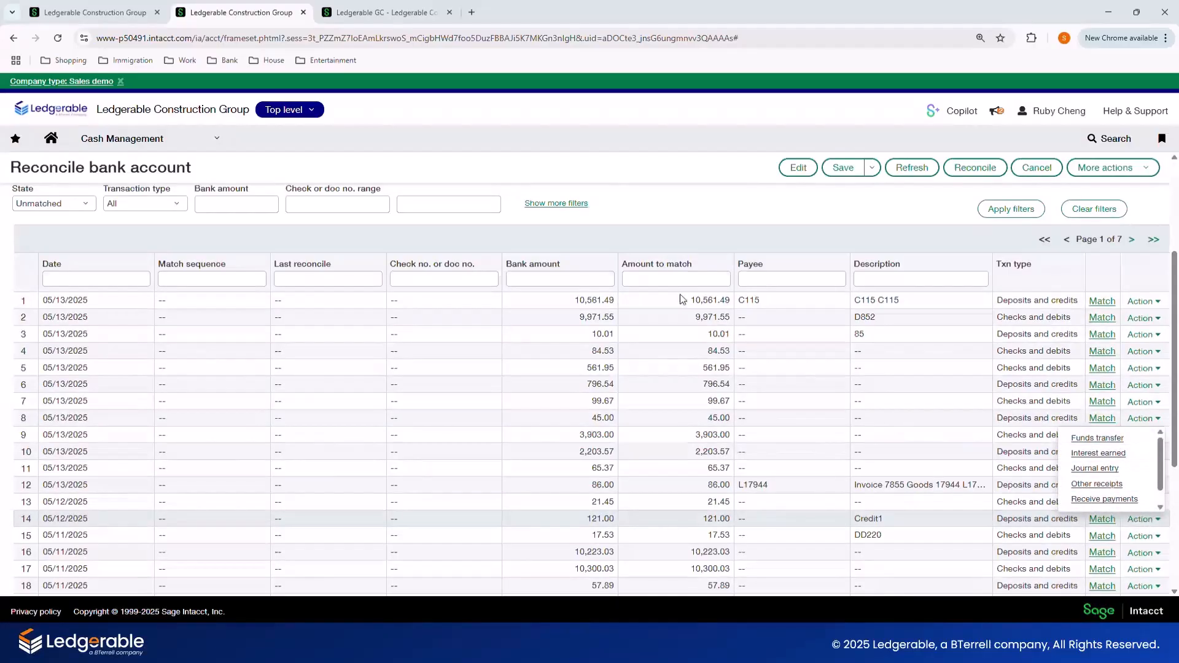
Compare the unmatched Intacct and bank transaction lists and check the creation actions for the 10,561.49 bank deposit.
{"action": "scroll", "coordinate": [445, 371], "scroll_direction": "up", "scroll_amount": 3}
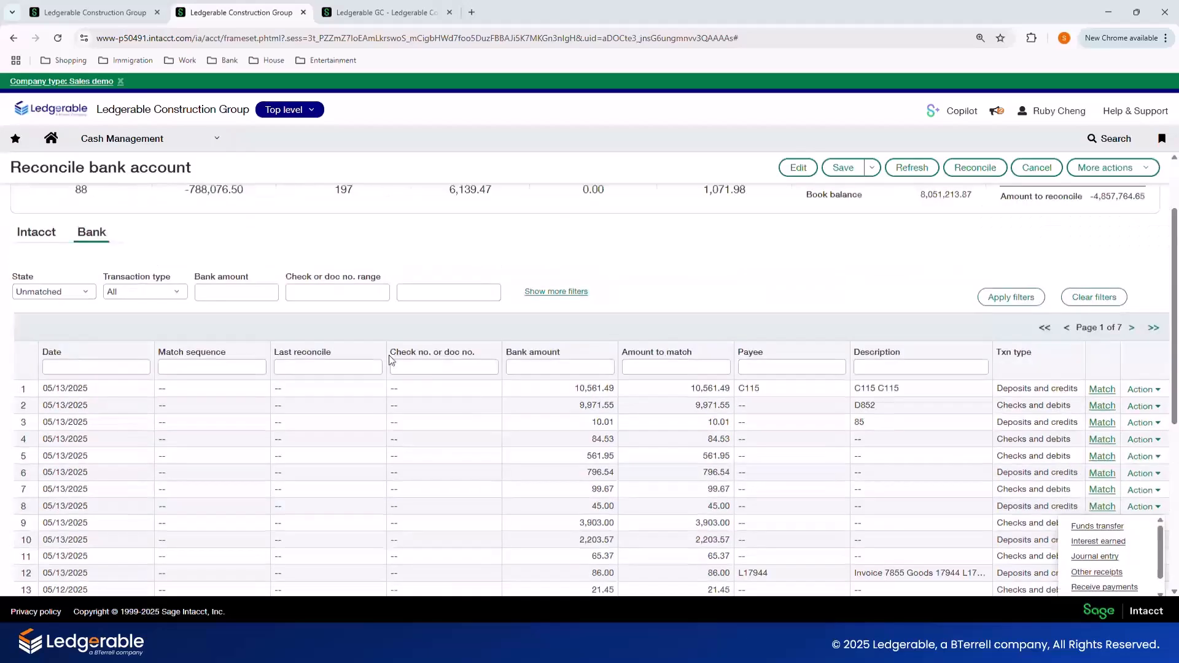
{"action": "left_click", "coordinate": [43, 269]}
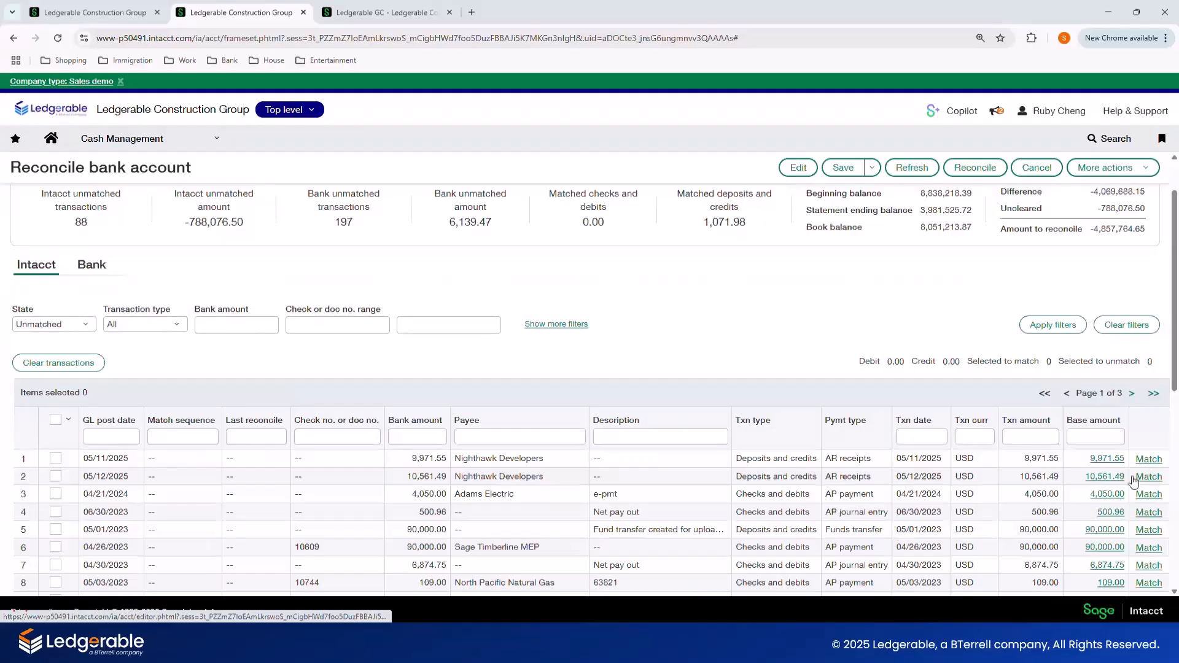
{"action": "left_click", "coordinate": [92, 266]}
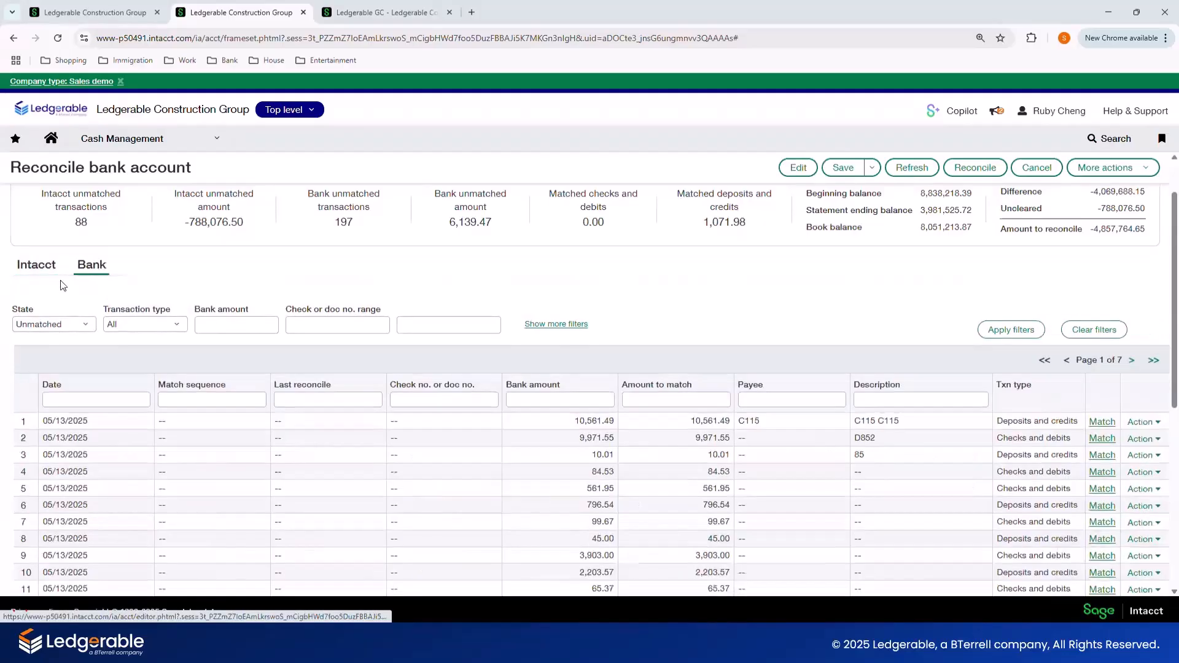
{"action": "left_click", "coordinate": [1139, 423]}
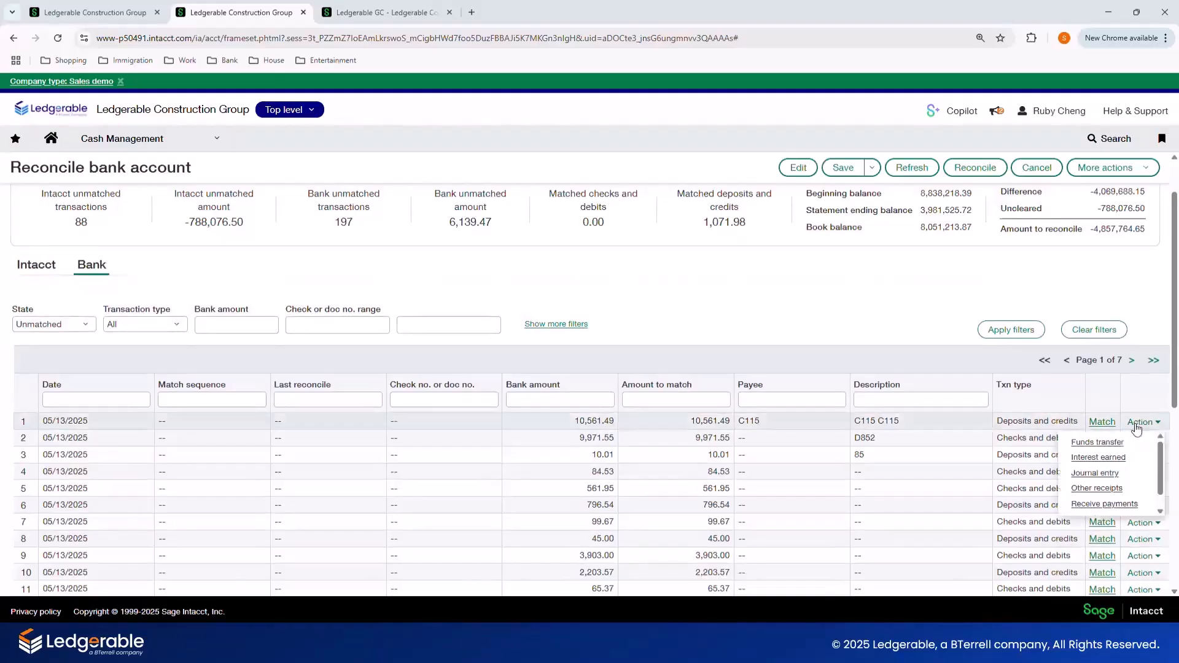
Match the 10,561.49 bank deposit to the Nighthawk Developers AR receipt for the same amount dated 05/12/2025.
{"action": "left_click", "coordinate": [1110, 422]}
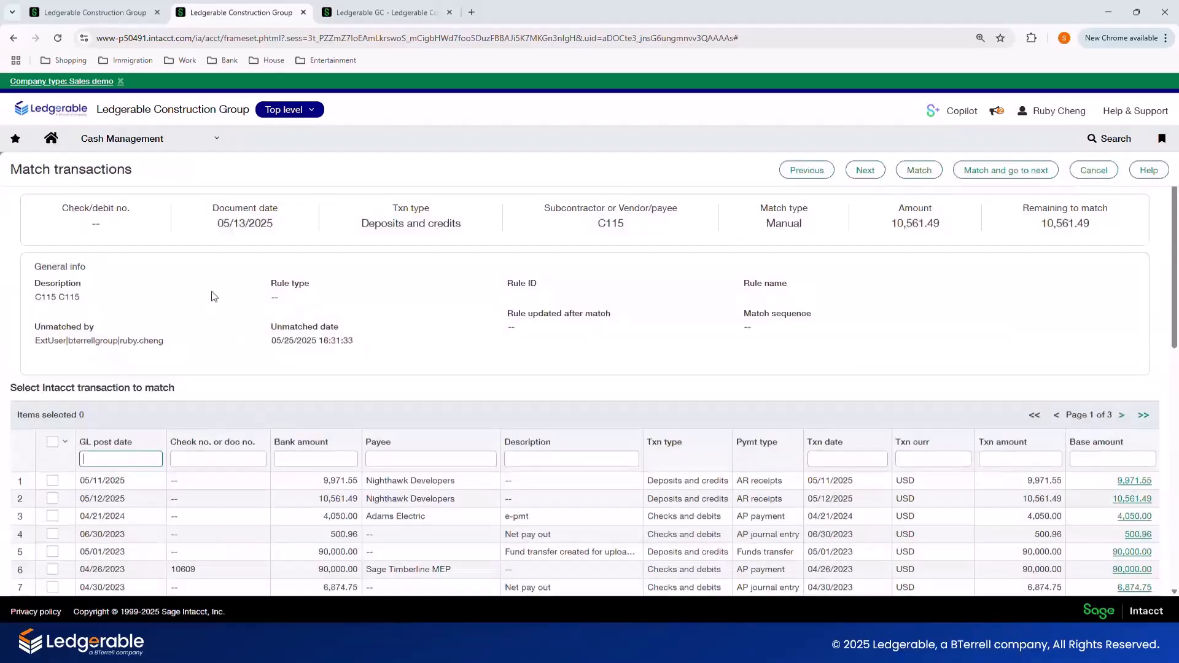
{"action": "double_click", "coordinate": [920, 231]}
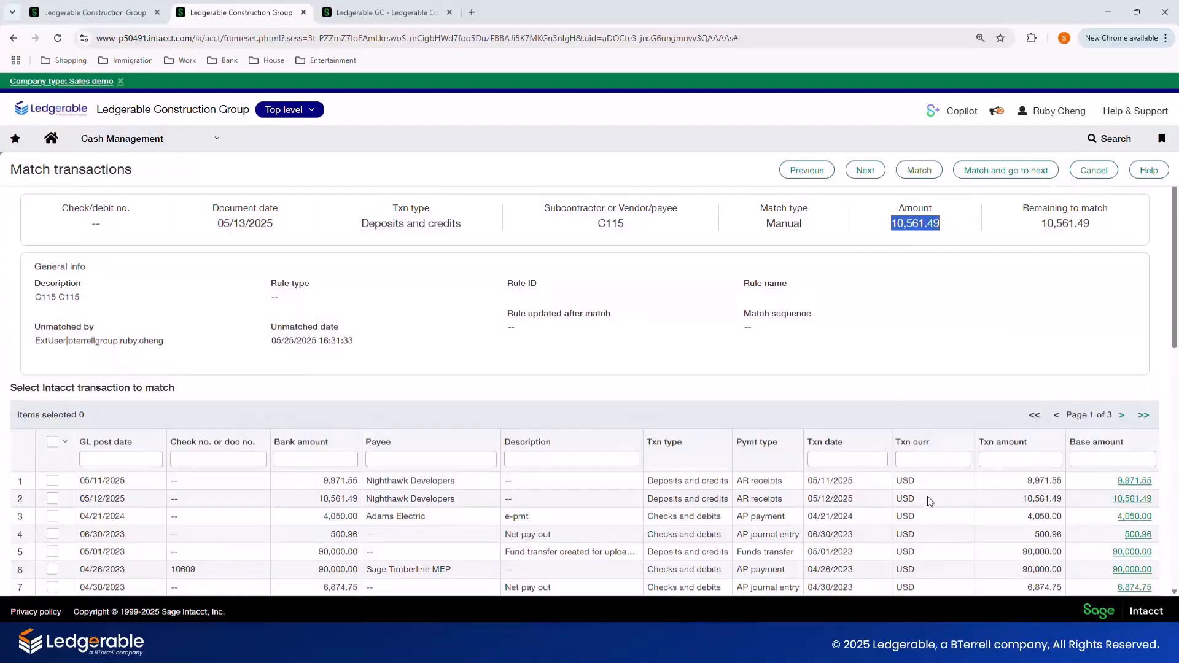
{"action": "left_click", "coordinate": [53, 498]}
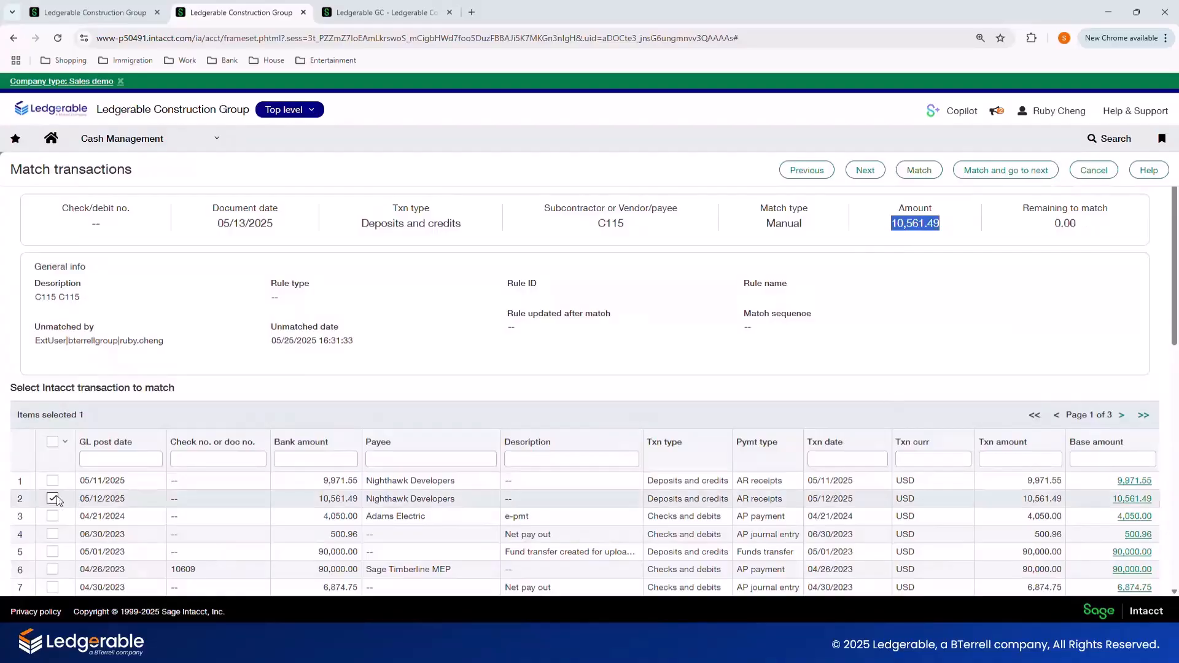
{"action": "left_click", "coordinate": [943, 272]}
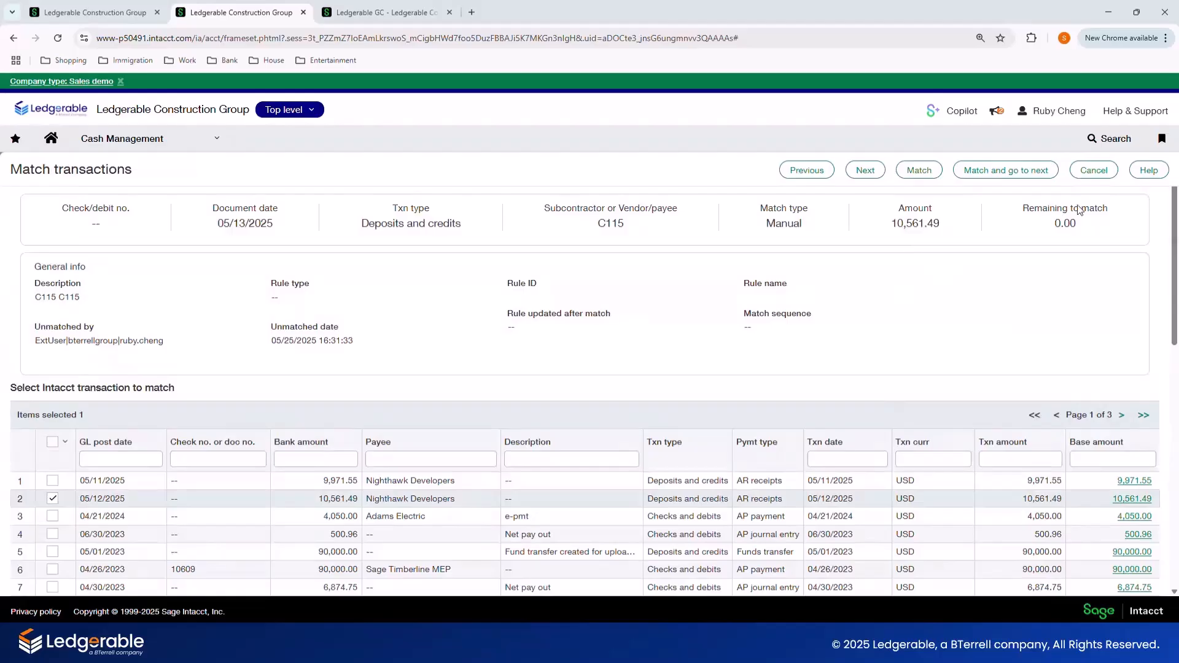
{"action": "left_click_drag", "start_coordinate": [1024, 209], "coordinate": [1122, 220]}
{"action": "left_click", "coordinate": [1109, 222]}
{"action": "scroll", "coordinate": [929, 342], "scroll_direction": "down", "scroll_amount": 10}
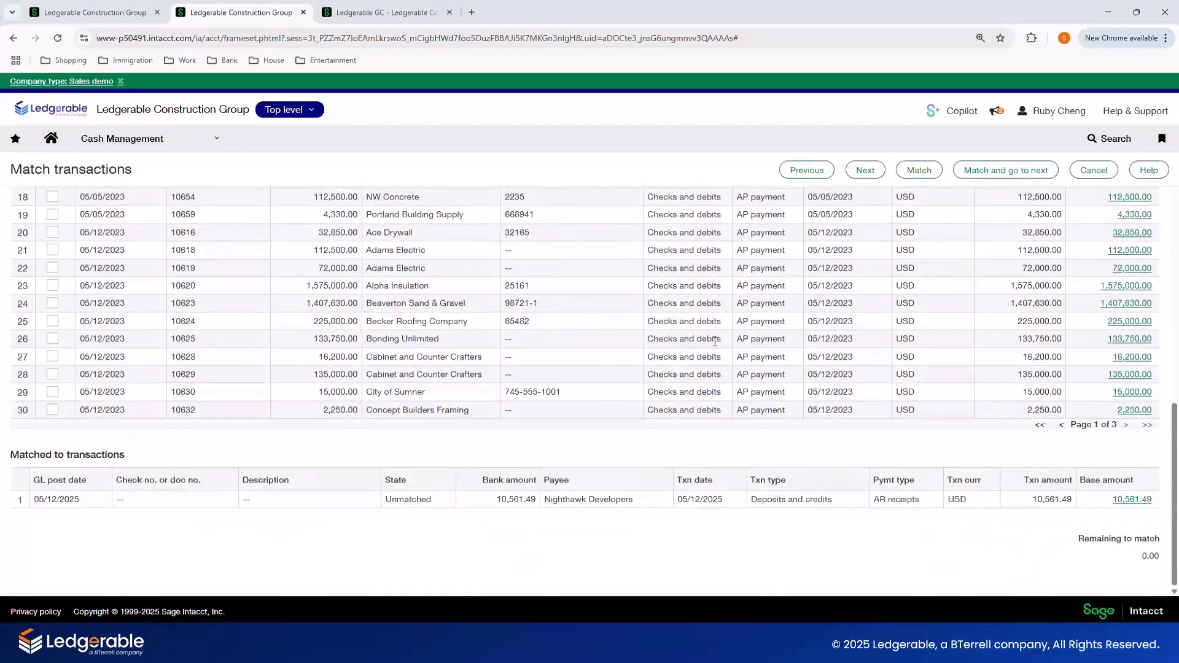
{"action": "scroll", "coordinate": [1019, 355], "scroll_direction": "up", "scroll_amount": 10}
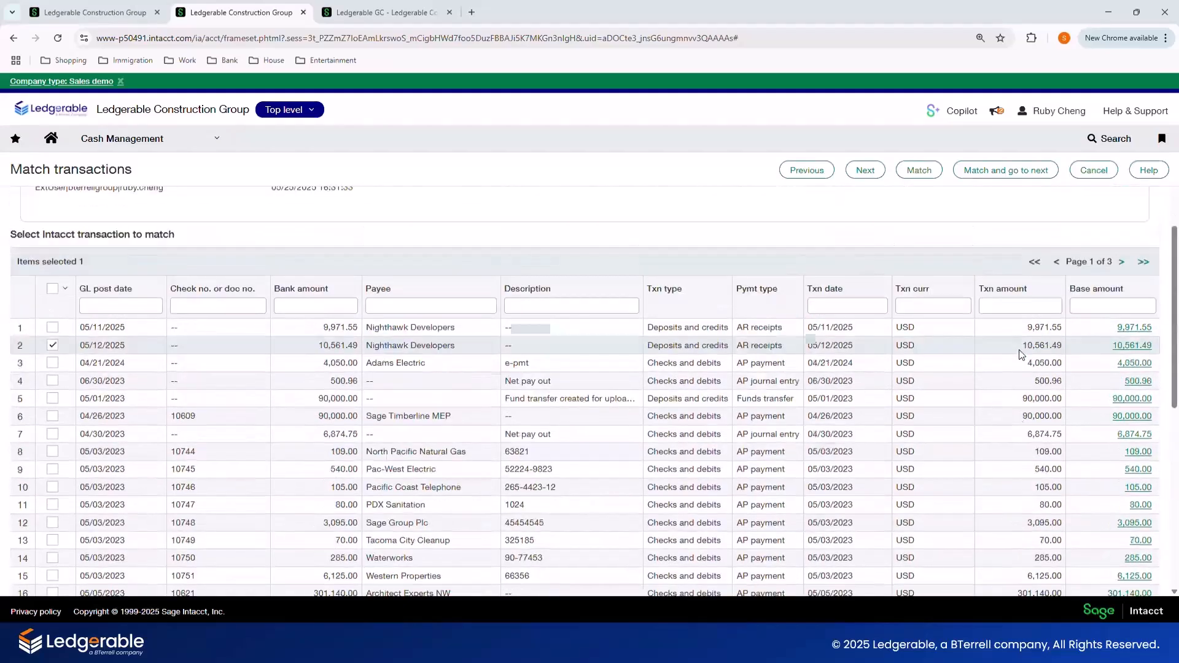
{"action": "left_click", "coordinate": [919, 170]}
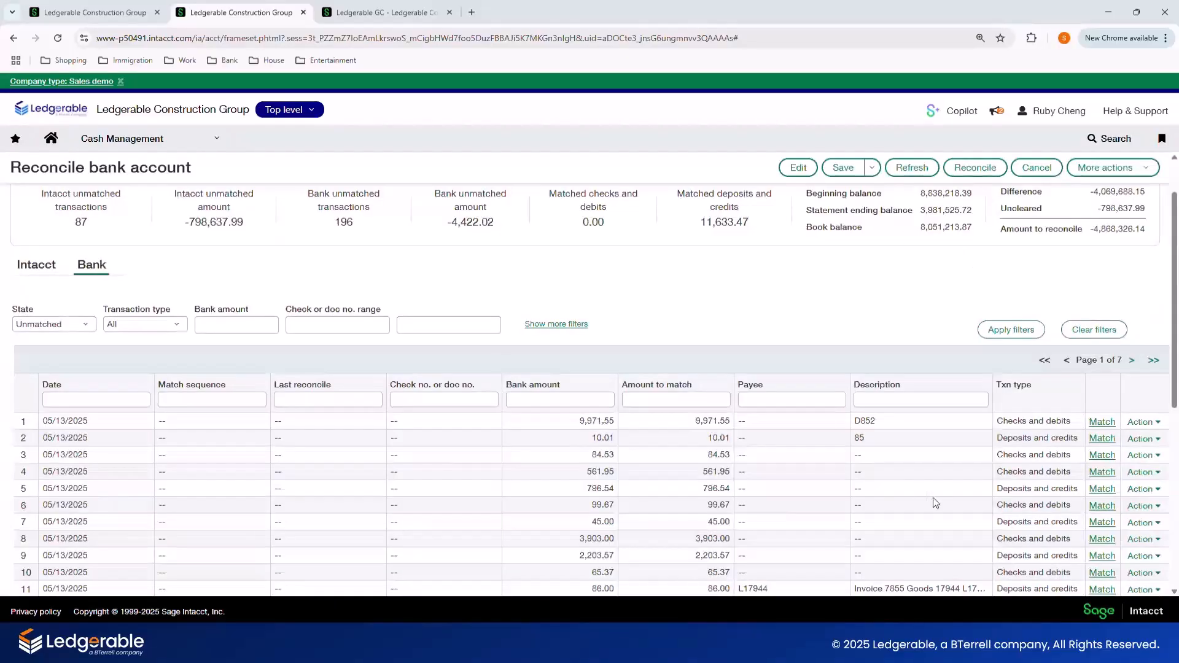
Filter the bank-side transactions to the Matched state and inspect the 10,561.49 deposit.
{"action": "left_click", "coordinate": [79, 325]}
{"action": "left_click", "coordinate": [86, 361]}
{"action": "left_click", "coordinate": [1012, 330]}
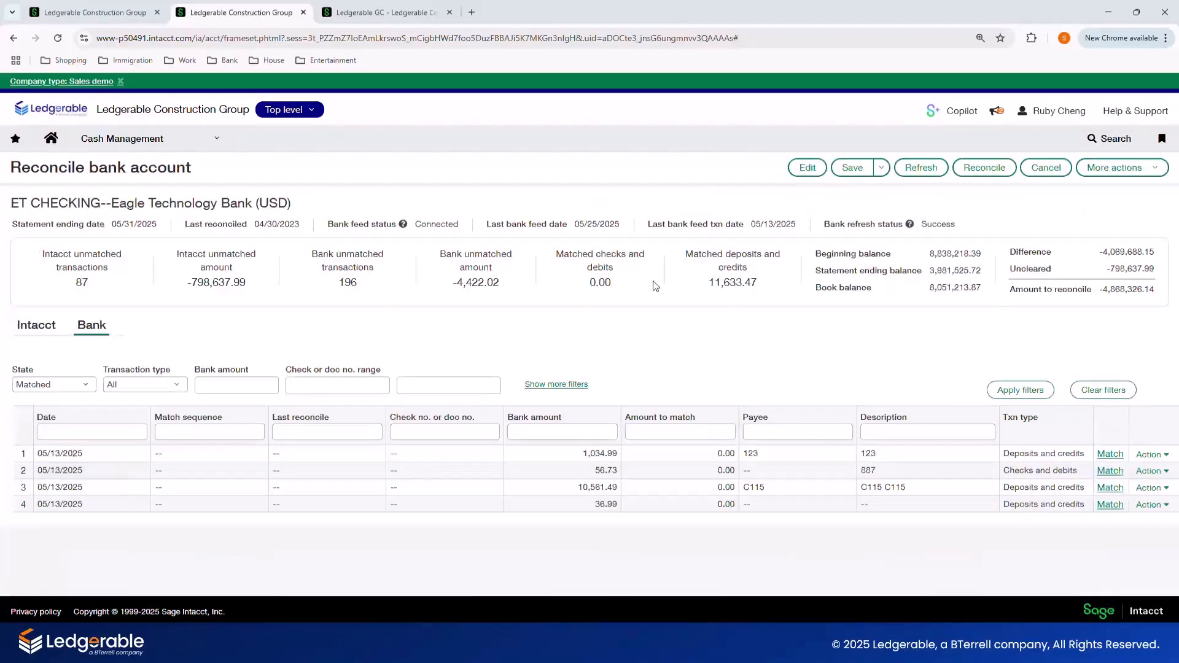
{"action": "left_click_drag", "start_coordinate": [573, 489], "coordinate": [655, 488]}
{"action": "left_click", "coordinate": [655, 489]}
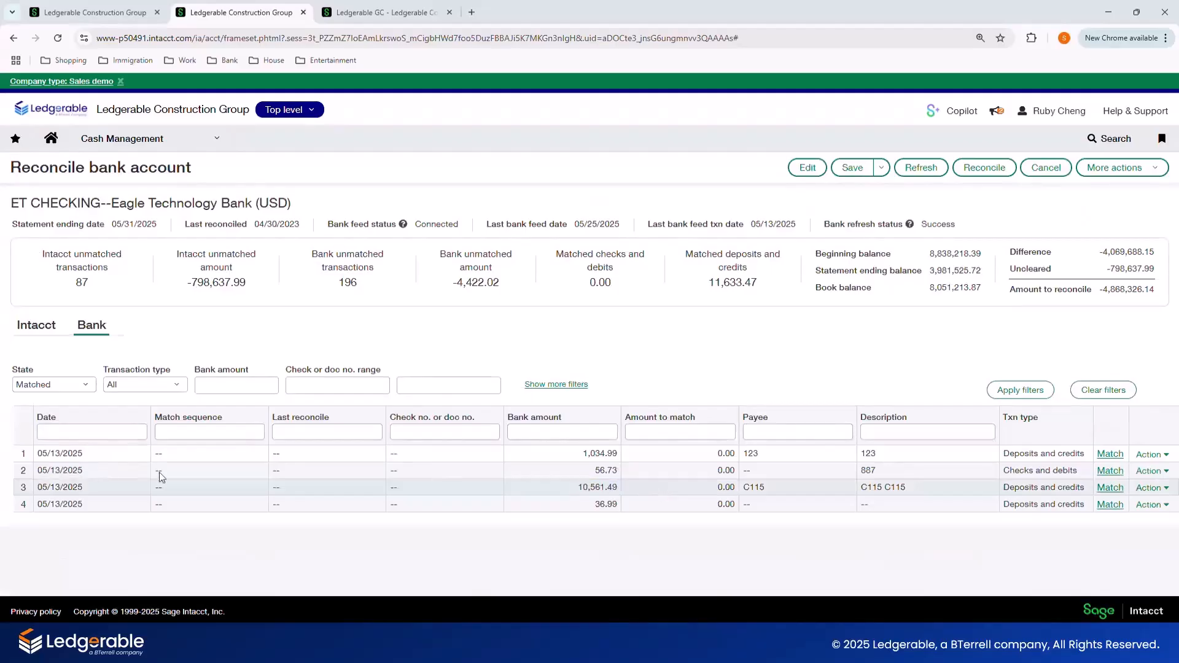
Filter the Intacct-side transactions to the Matched state and inspect the Nighthawk Developers receipt.
{"action": "left_click", "coordinate": [35, 325]}
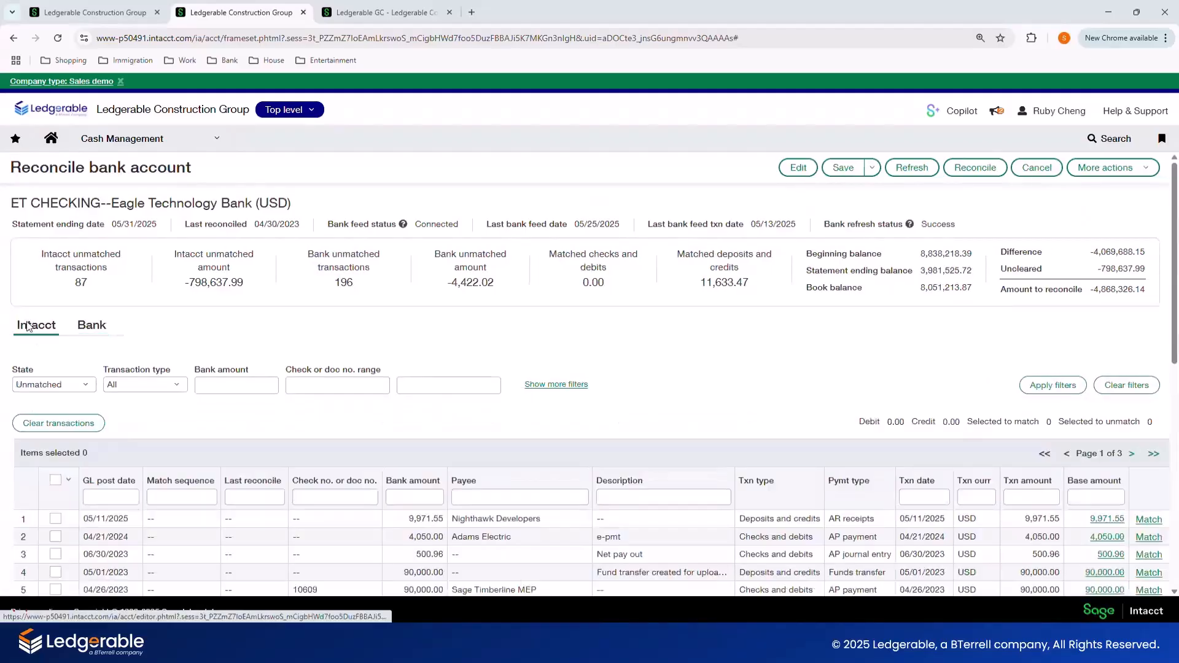
{"action": "left_click", "coordinate": [68, 385]}
{"action": "left_click", "coordinate": [376, 390]}
{"action": "left_click", "coordinate": [1029, 383]}
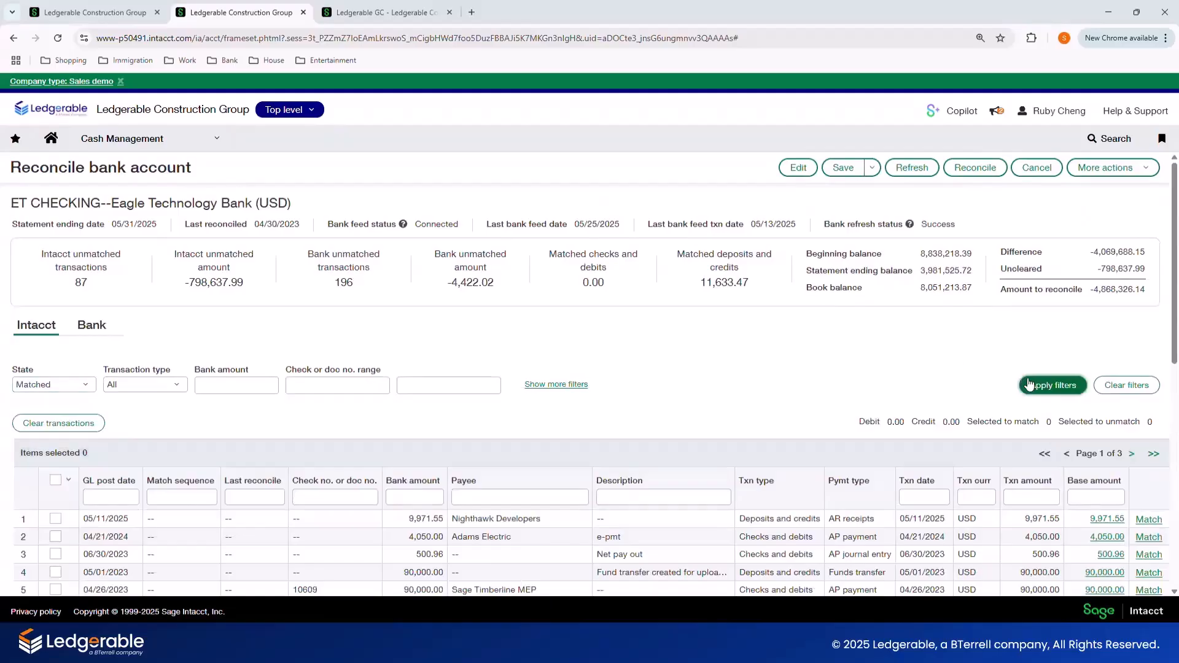
{"action": "scroll", "coordinate": [666, 324], "scroll_direction": "down", "scroll_amount": 1}
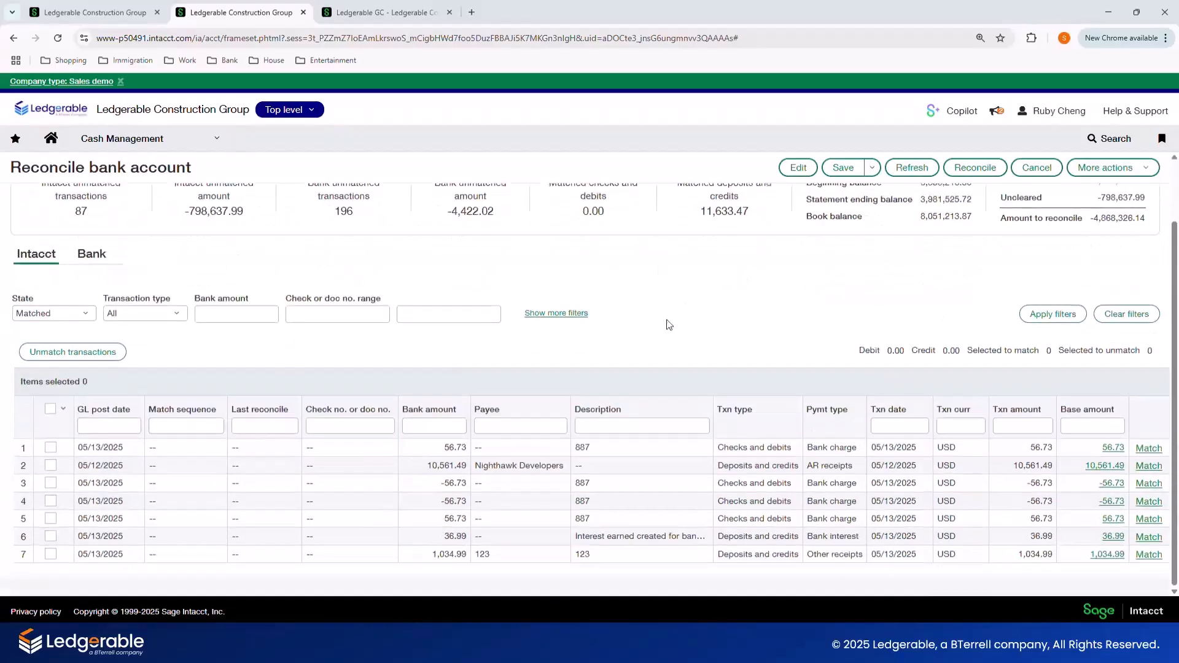
{"action": "left_click_drag", "start_coordinate": [477, 466], "coordinate": [580, 471]}
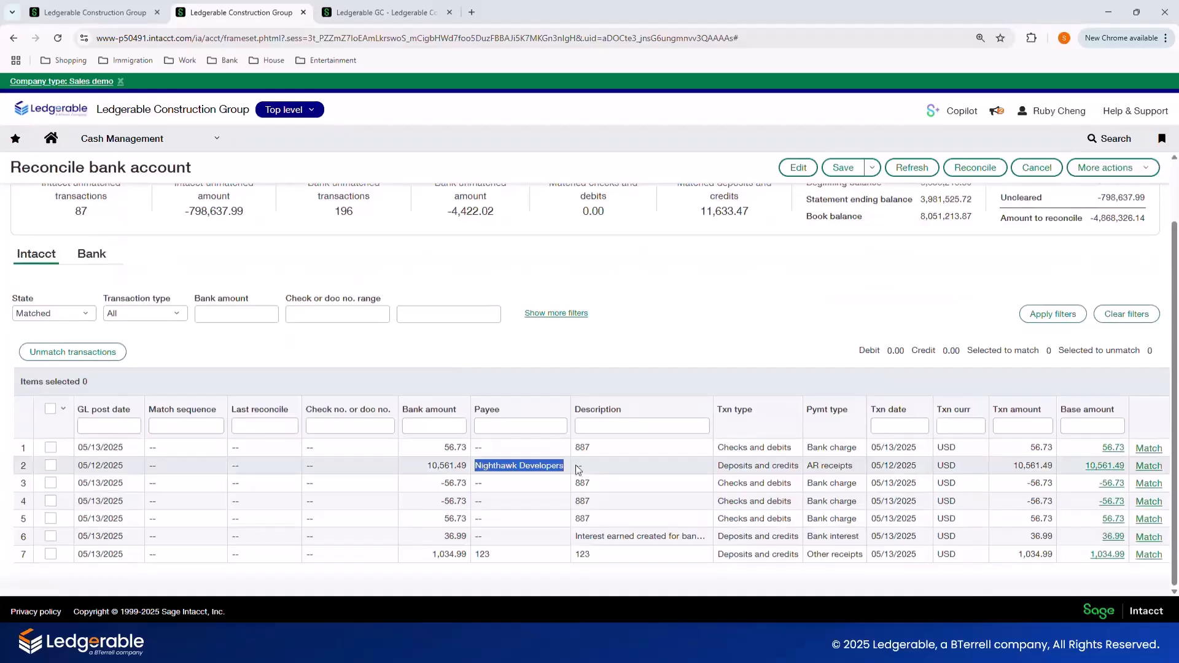
{"action": "left_click", "coordinate": [579, 470]}
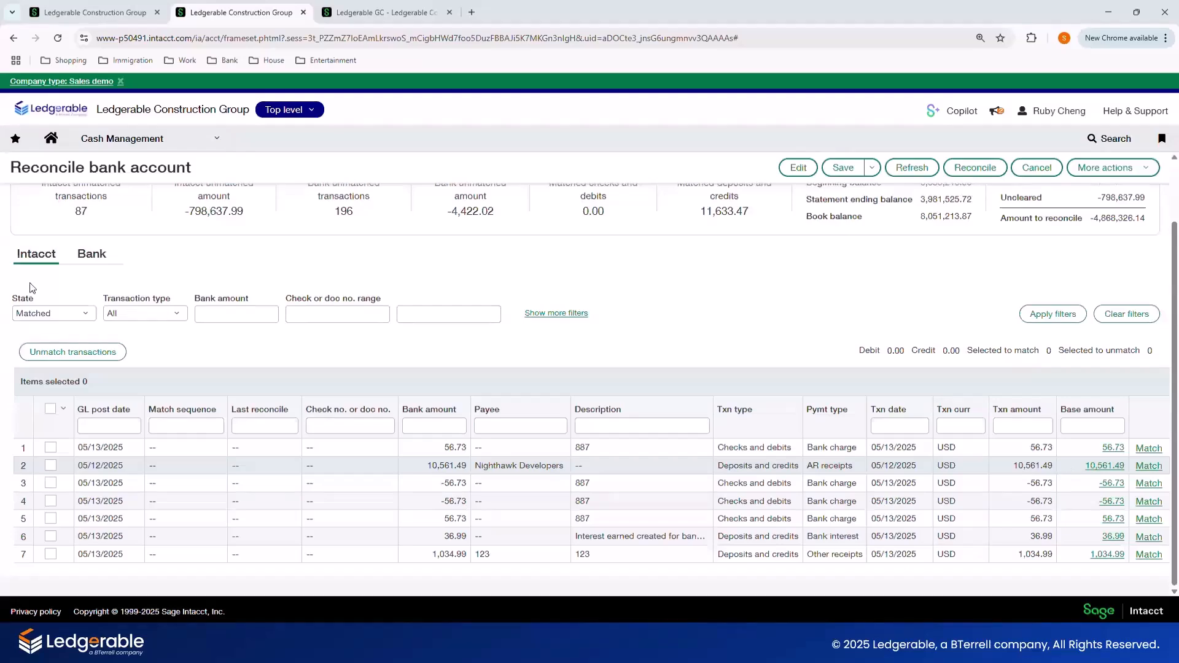
{"action": "scroll", "coordinate": [33, 264], "scroll_direction": "up", "scroll_amount": 1}
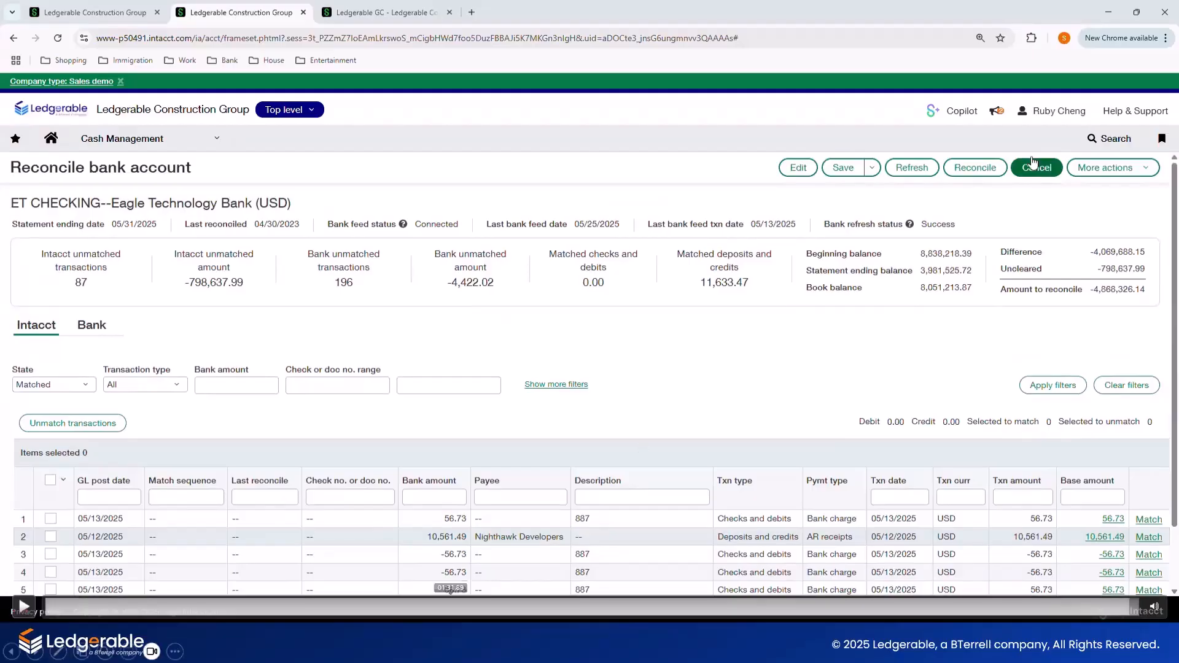
{"action": "key", "text": "Right"}
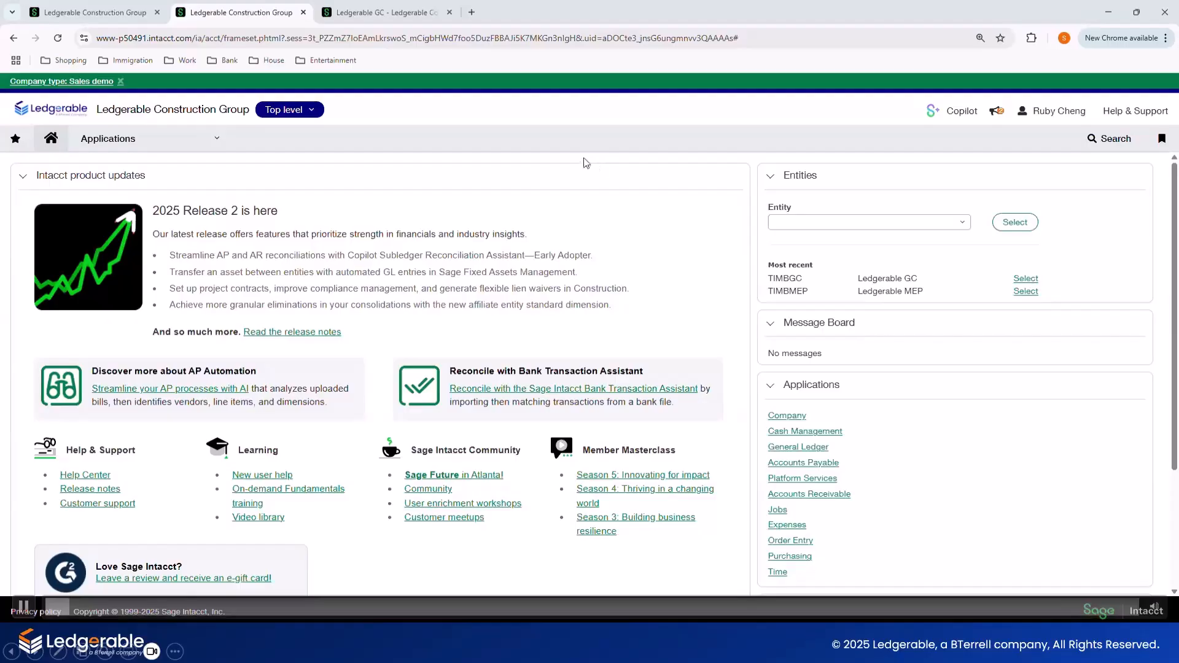
Open the bank transactions page in Cash Management.
{"action": "left_click", "coordinate": [190, 146]}
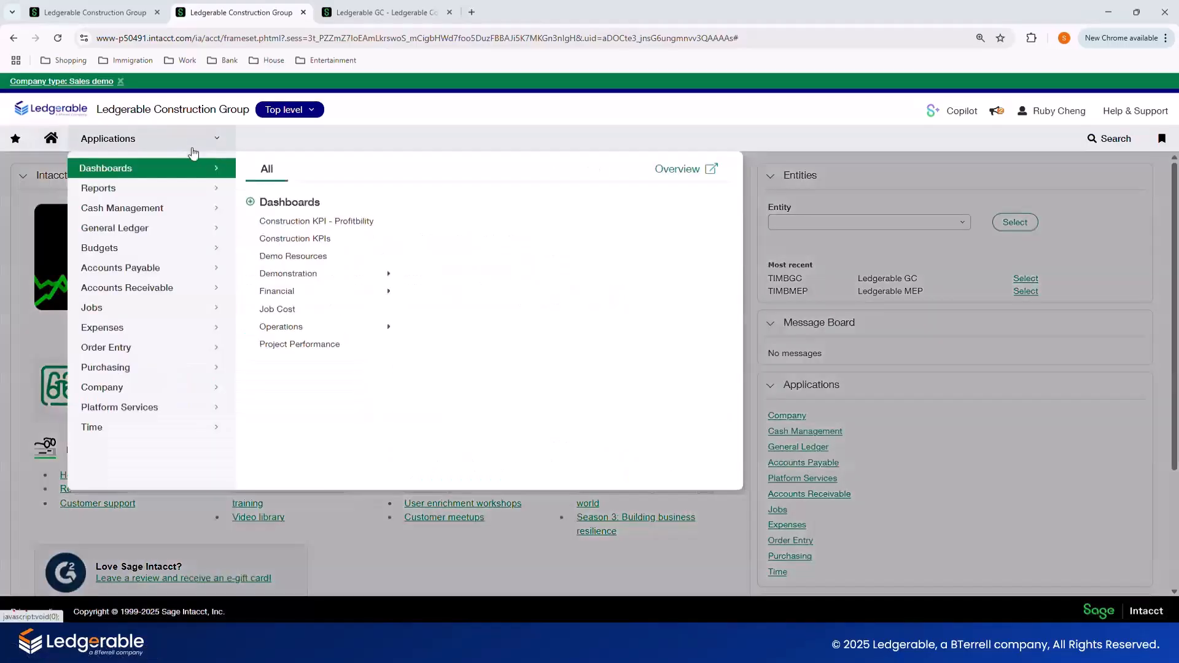
{"action": "left_click", "coordinate": [191, 211]}
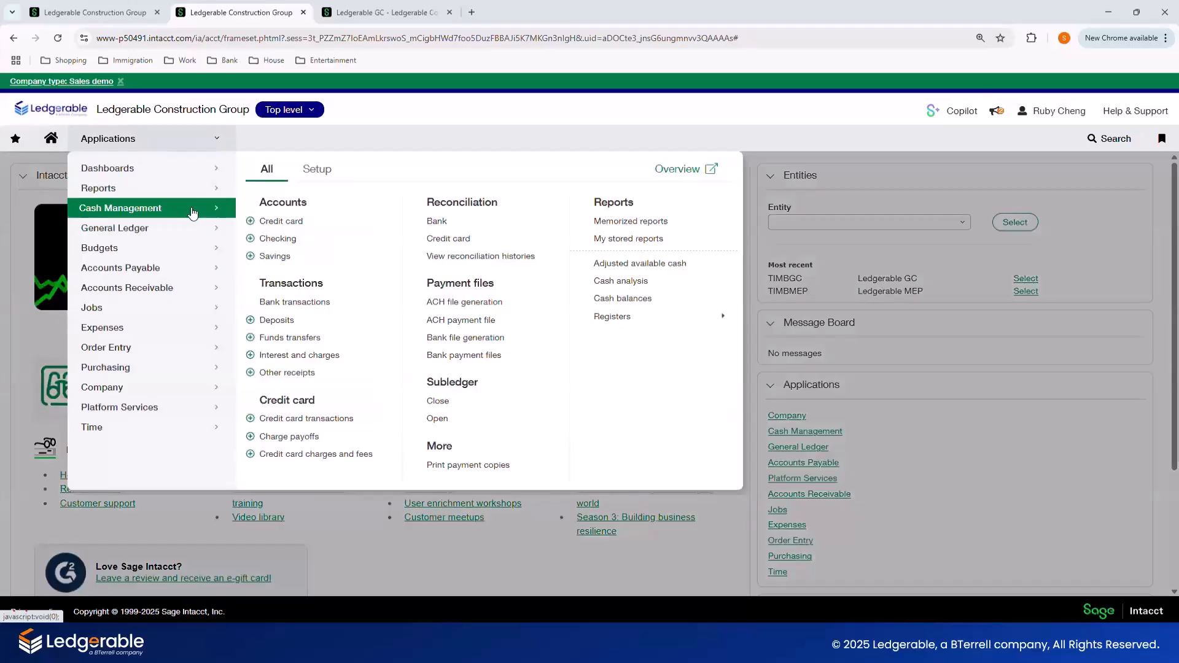
{"action": "left_click", "coordinate": [314, 303]}
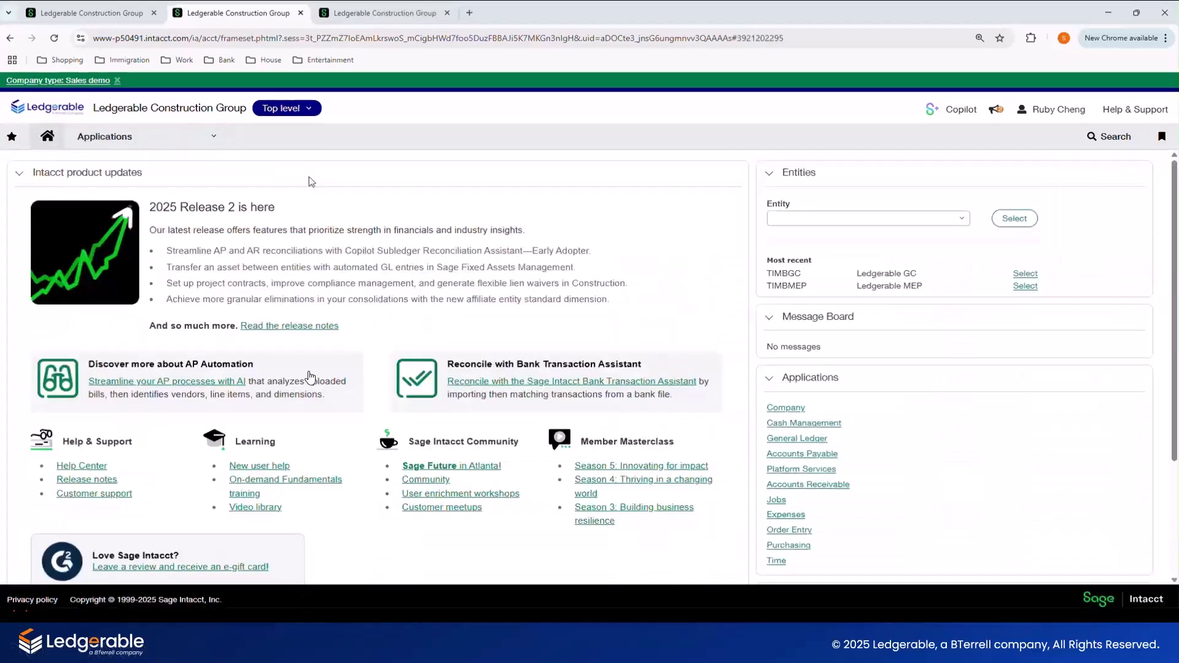
Open the rule matching on posting date, document number and amount, check the fields offered for a fourth condition, and discard the changes.
{"action": "left_click", "coordinate": [254, 346]}
{"action": "left_click", "coordinate": [253, 346]}
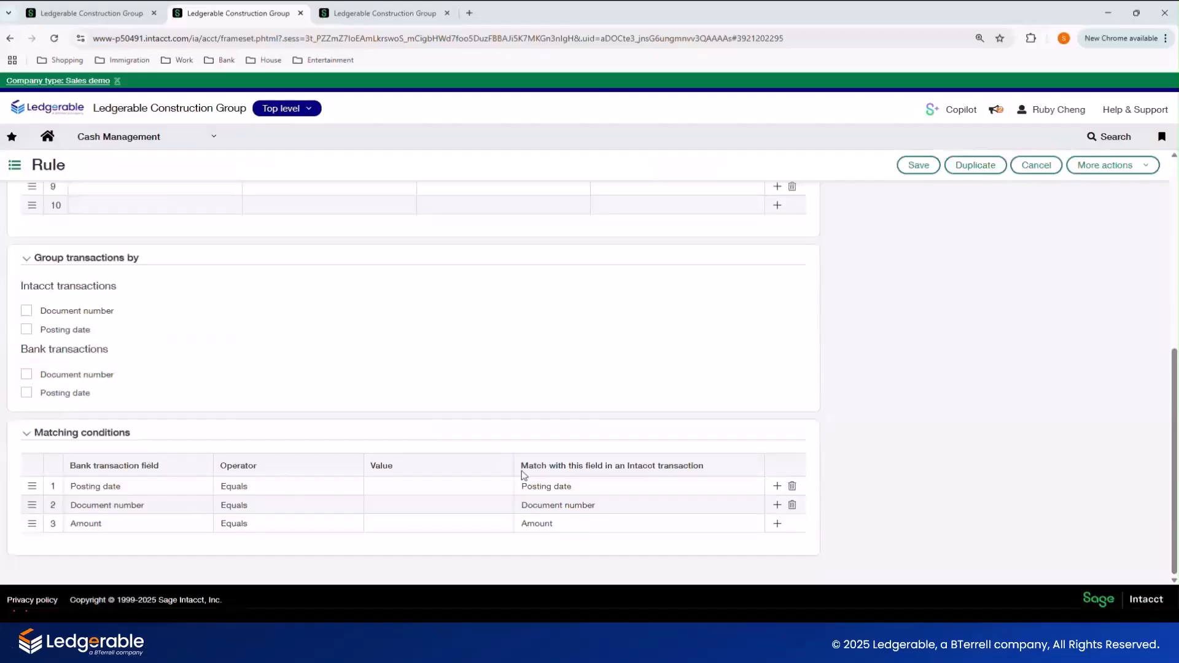
{"action": "left_click", "coordinate": [777, 523]}
{"action": "left_click", "coordinate": [436, 527]}
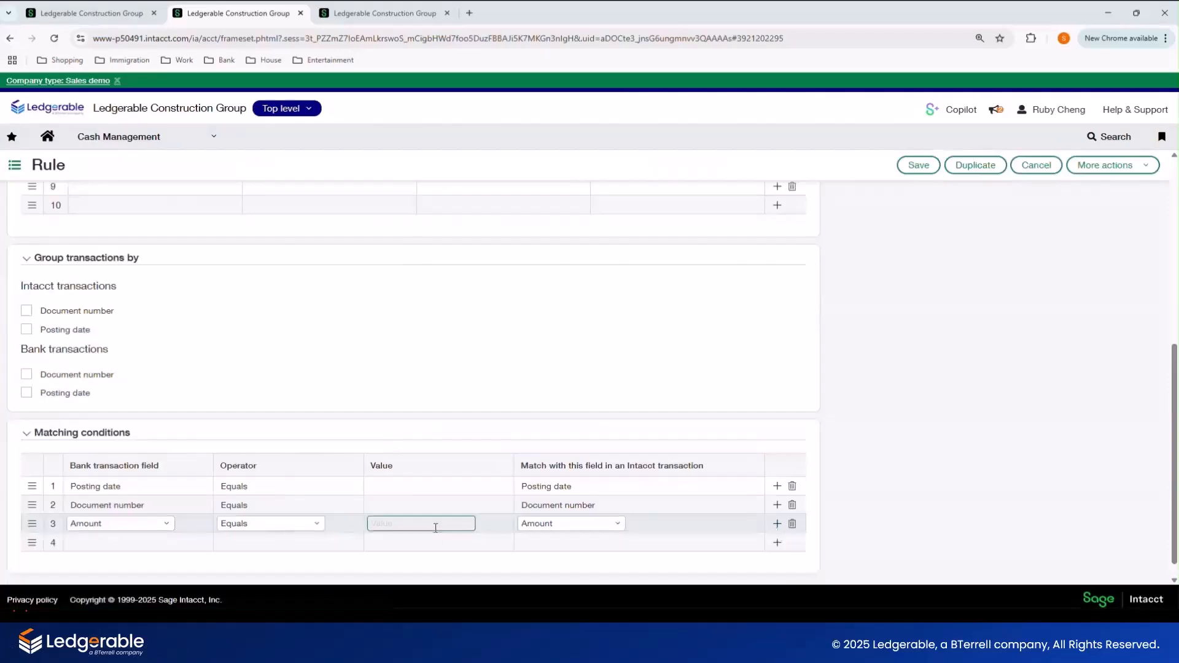
{"action": "left_click", "coordinate": [410, 548]}
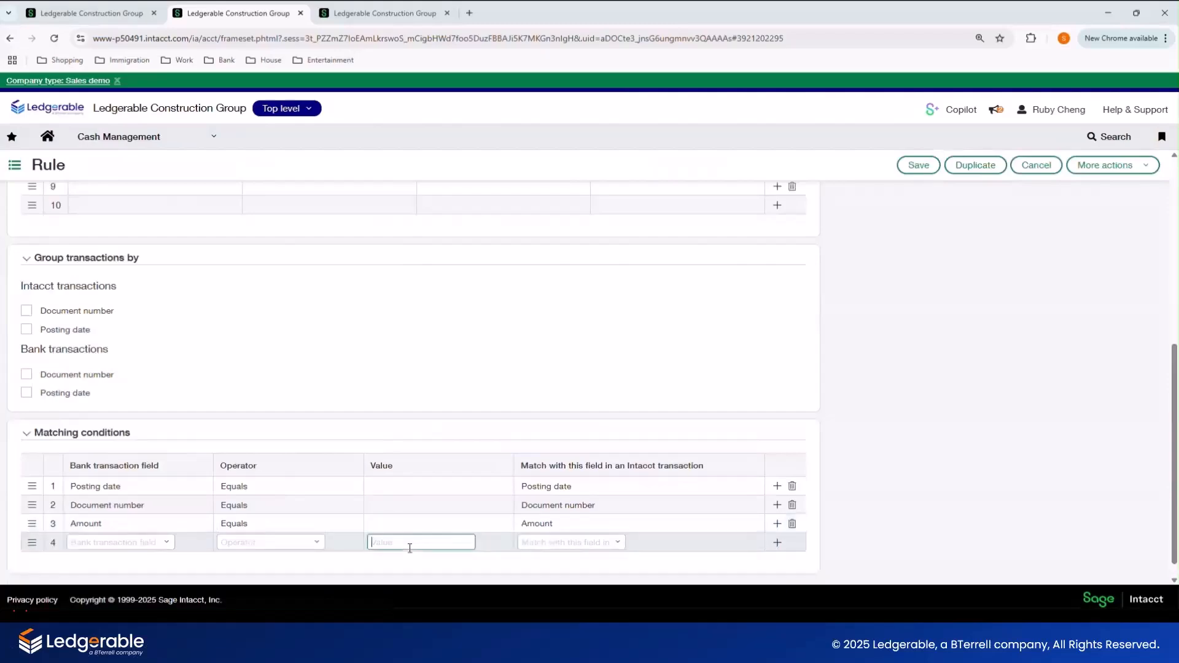
{"action": "left_click", "coordinate": [617, 544]}
{"action": "left_click", "coordinate": [617, 546]}
{"action": "left_click", "coordinate": [168, 544]}
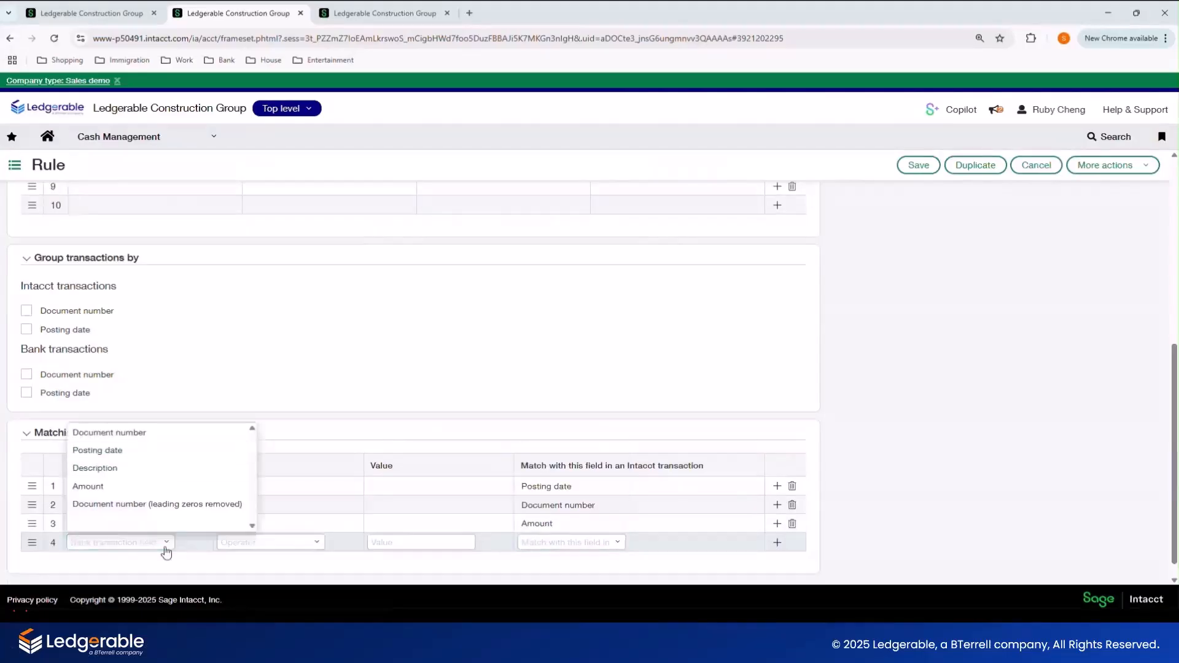
{"action": "left_click", "coordinate": [163, 551]}
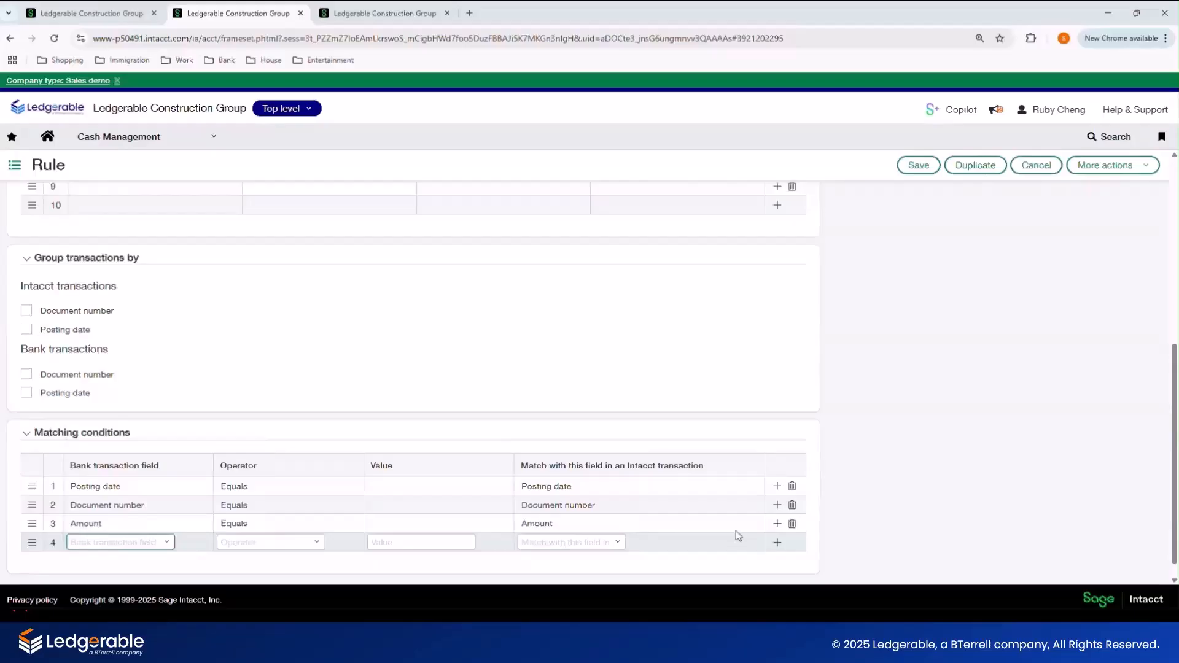
{"action": "left_click", "coordinate": [1043, 172]}
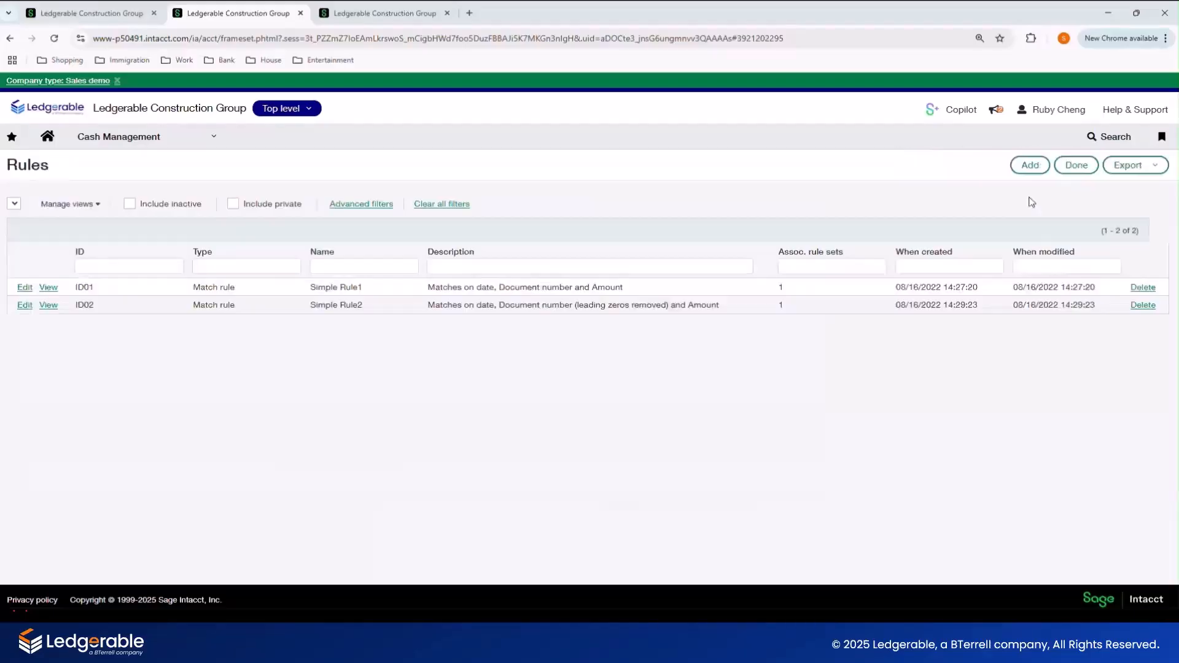
Start a bank reconciliation for ET CHECKING 02--Eagle Technology Bank (USD) with the prefilled statement details and look over its unmatched transactions.
{"action": "left_click", "coordinate": [147, 136]}
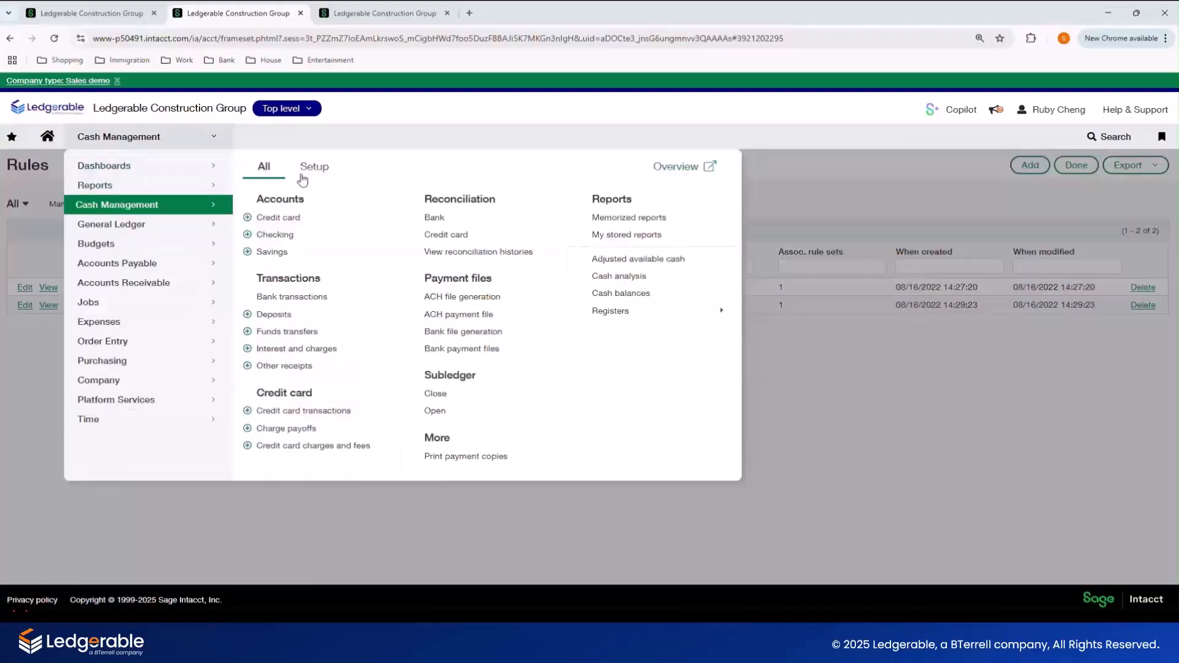
{"action": "left_click", "coordinate": [507, 221]}
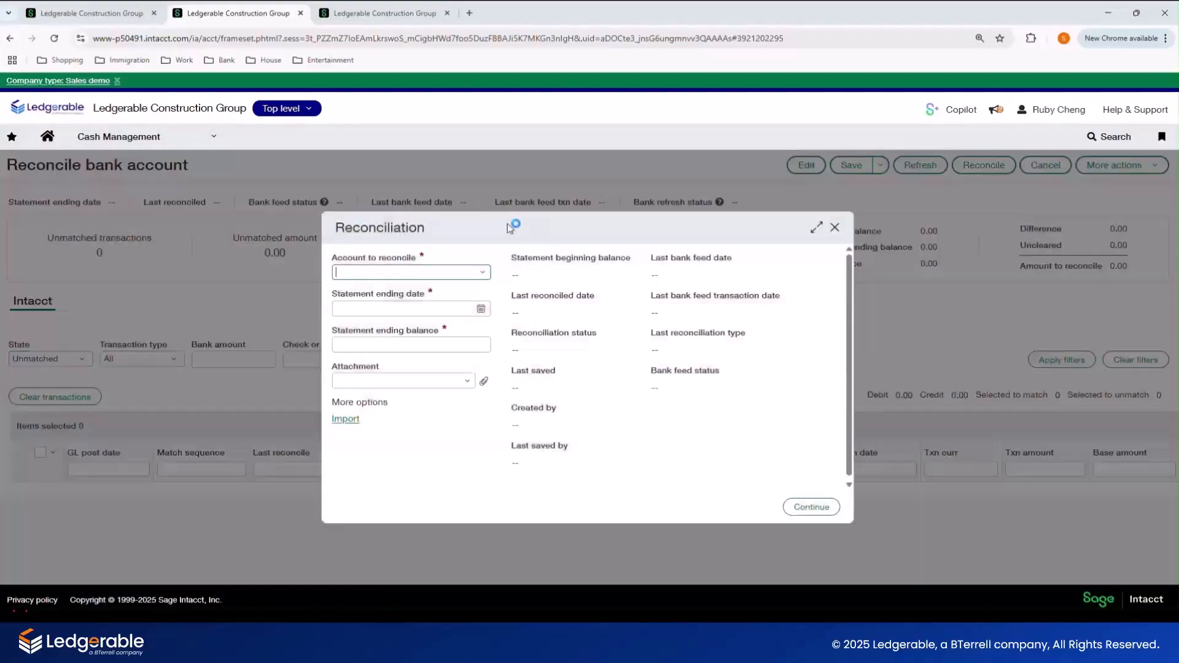
{"action": "left_click", "coordinate": [483, 272]}
{"action": "left_click", "coordinate": [486, 309]}
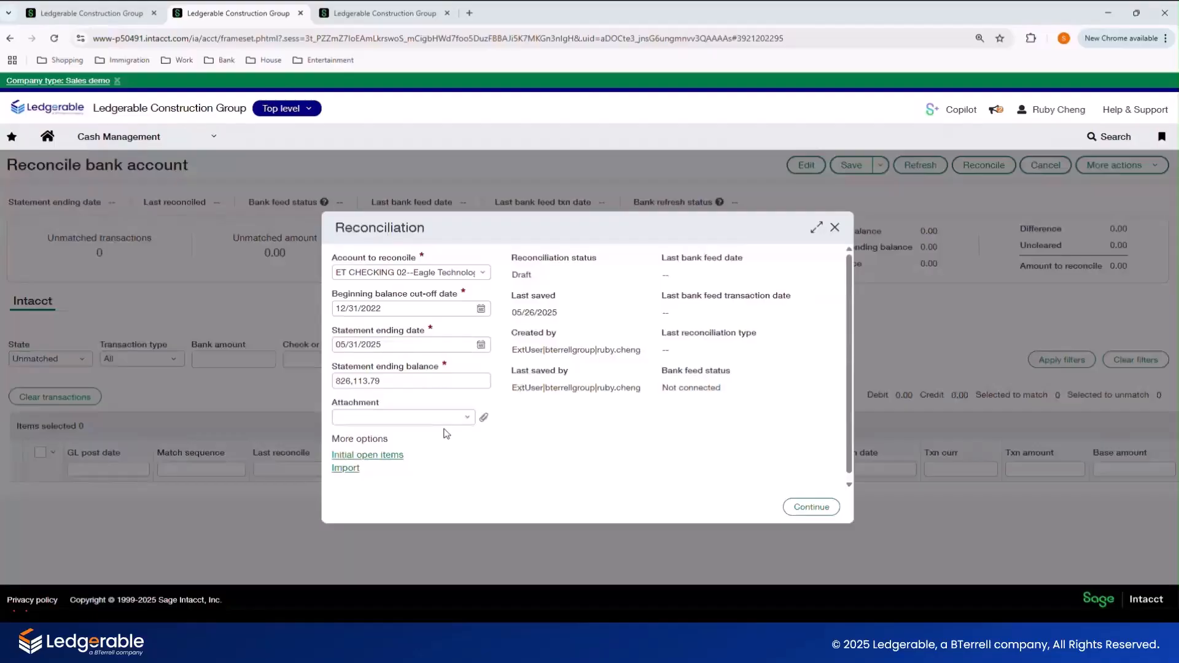
{"action": "left_click_drag", "start_coordinate": [662, 390], "coordinate": [706, 390]}
{"action": "left_click", "coordinate": [745, 398]}
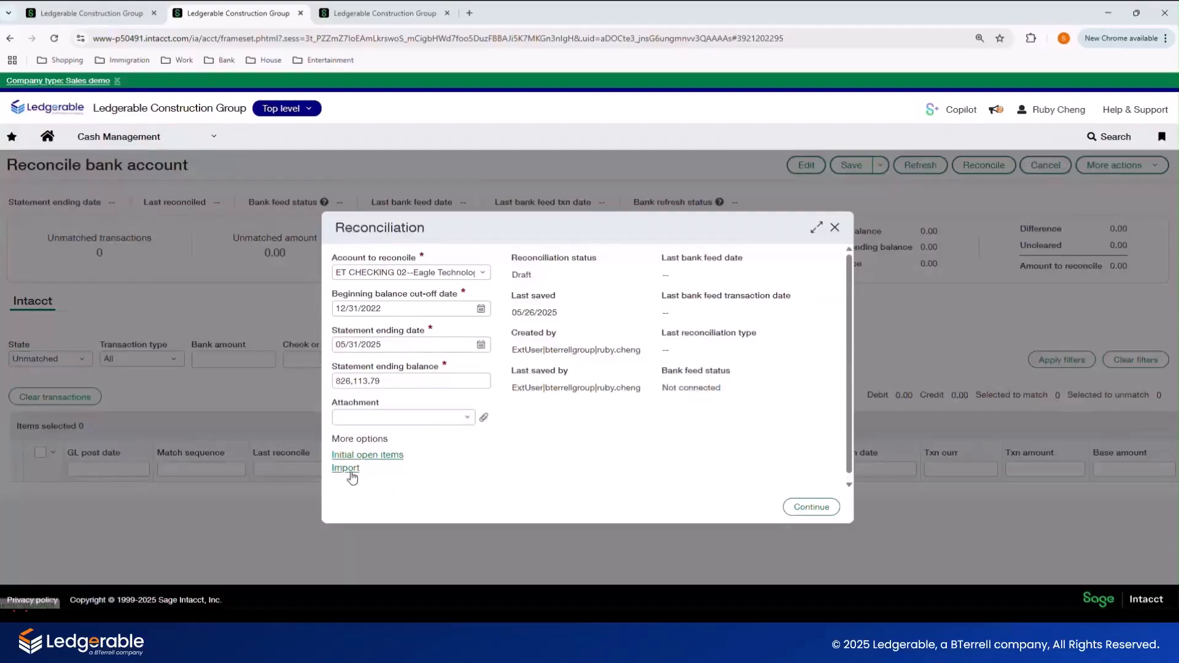
{"action": "left_click", "coordinate": [796, 506]}
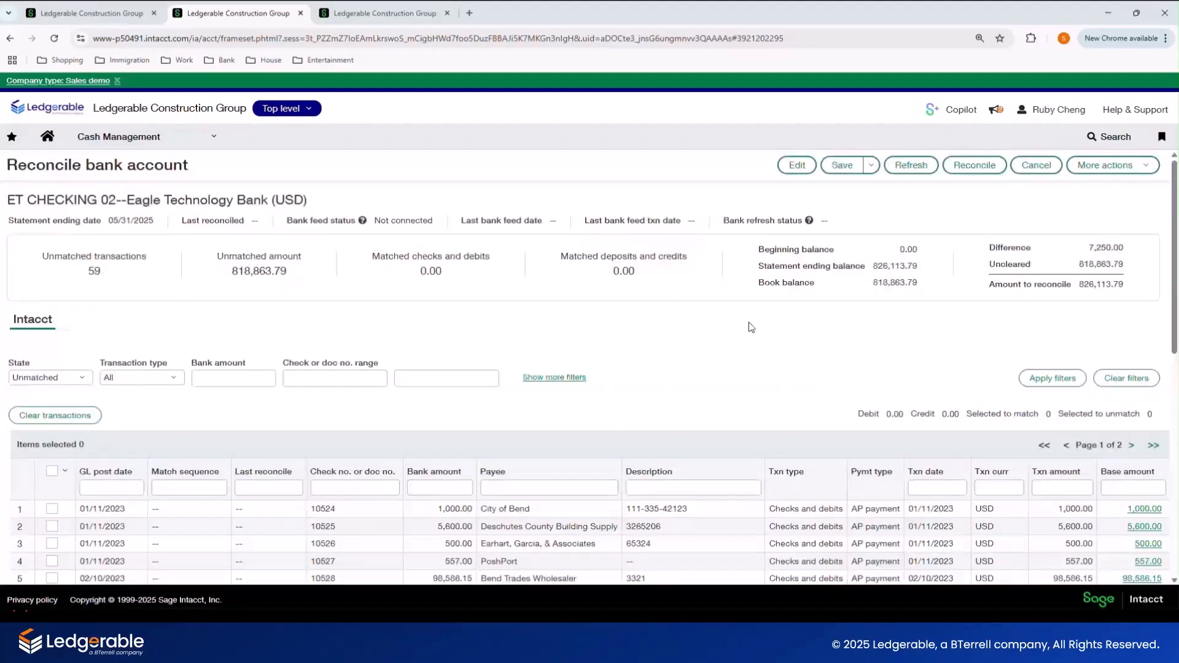
{"action": "scroll", "coordinate": [749, 324], "scroll_direction": "down", "scroll_amount": 4}
{"action": "scroll", "coordinate": [750, 324], "scroll_direction": "up", "scroll_amount": 3}
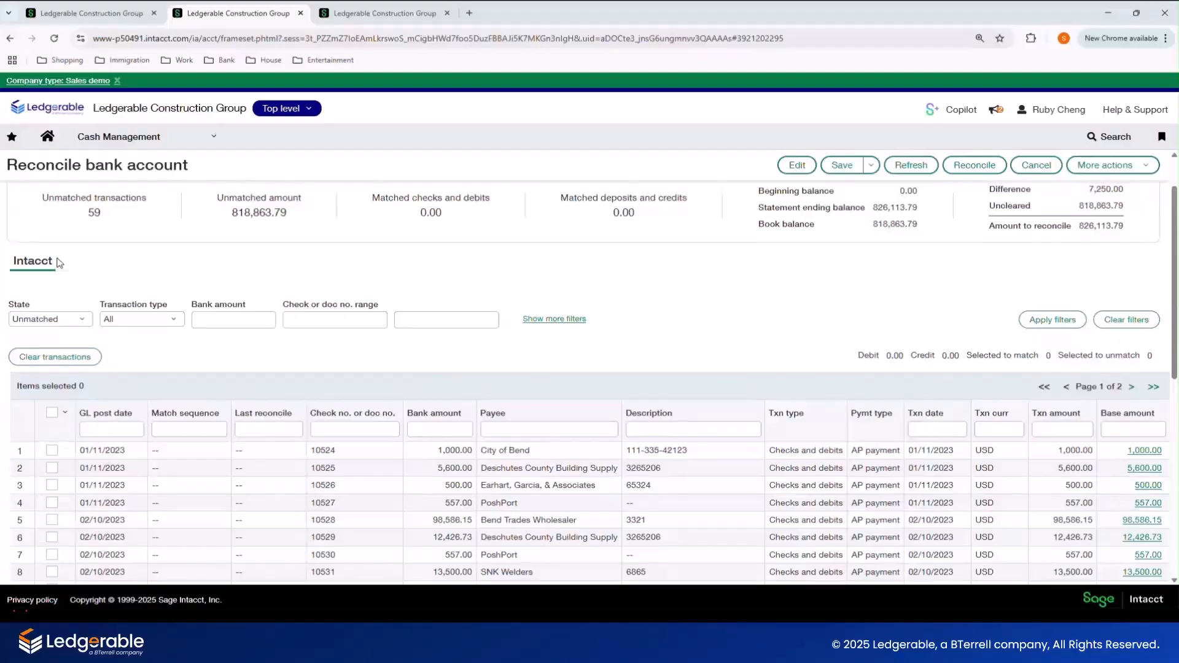
Look through both pages of unmatched Intacct transactions for ET CHECKING 02.
{"action": "scroll", "coordinate": [59, 263], "scroll_direction": "up", "scroll_amount": 1}
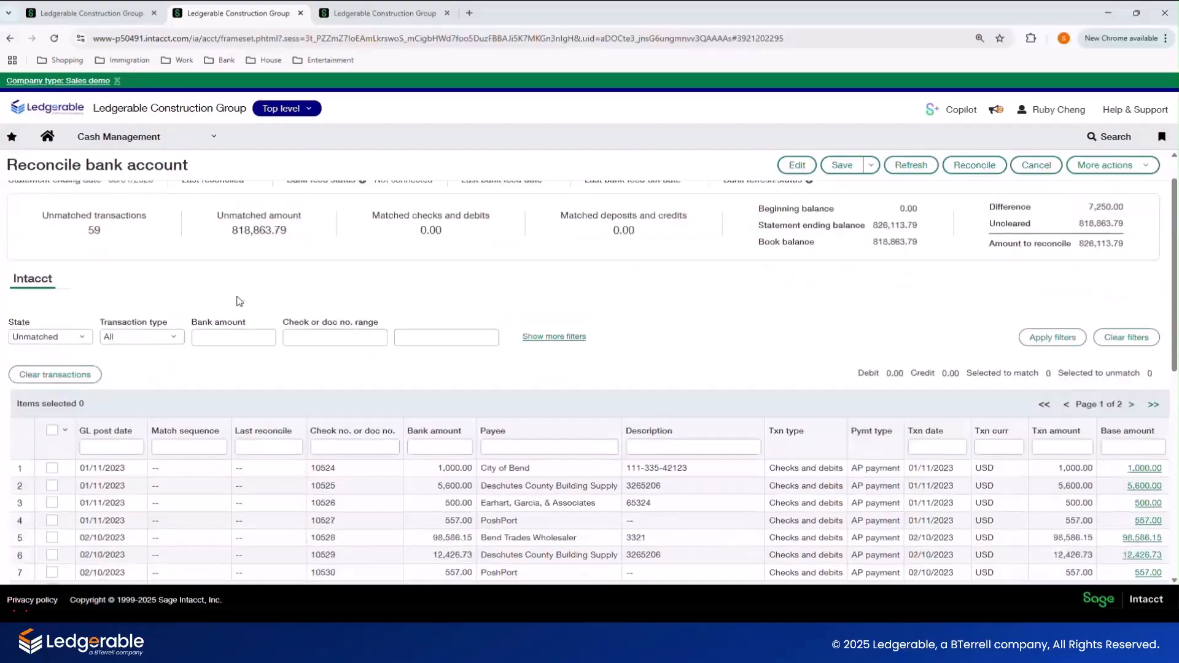
{"action": "scroll", "coordinate": [239, 301], "scroll_direction": "down", "scroll_amount": 4}
{"action": "scroll", "coordinate": [123, 275], "scroll_direction": "down", "scroll_amount": 4}
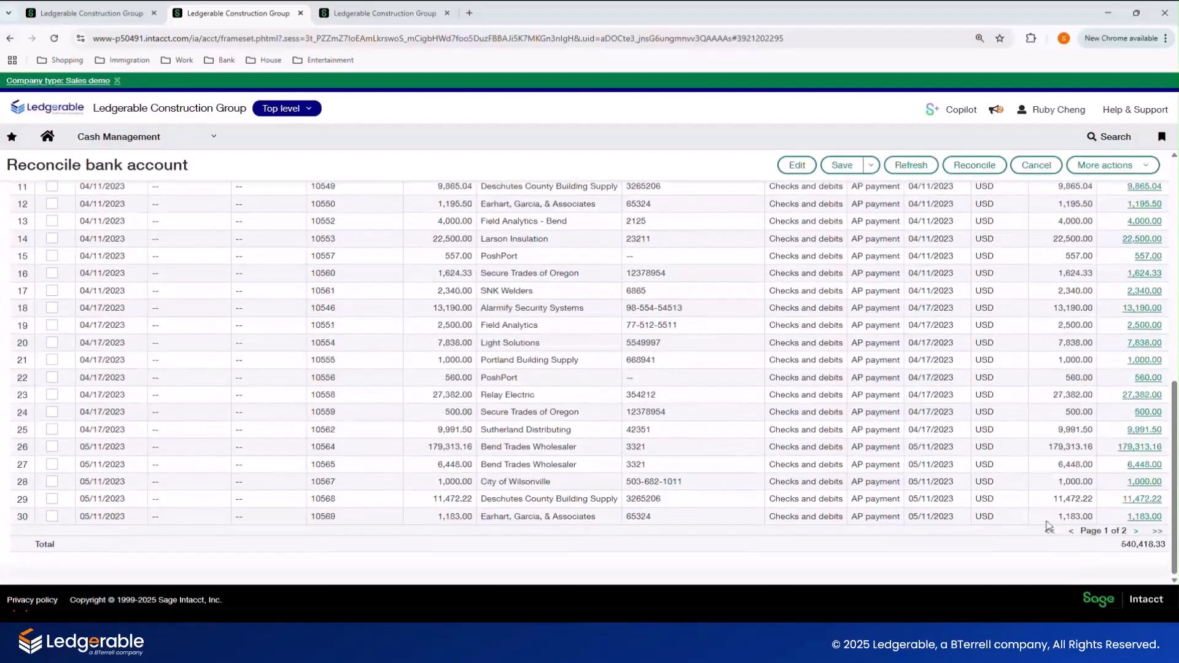
{"action": "left_click", "coordinate": [1157, 531]}
{"action": "scroll", "coordinate": [289, 451], "scroll_direction": "up", "scroll_amount": 6}
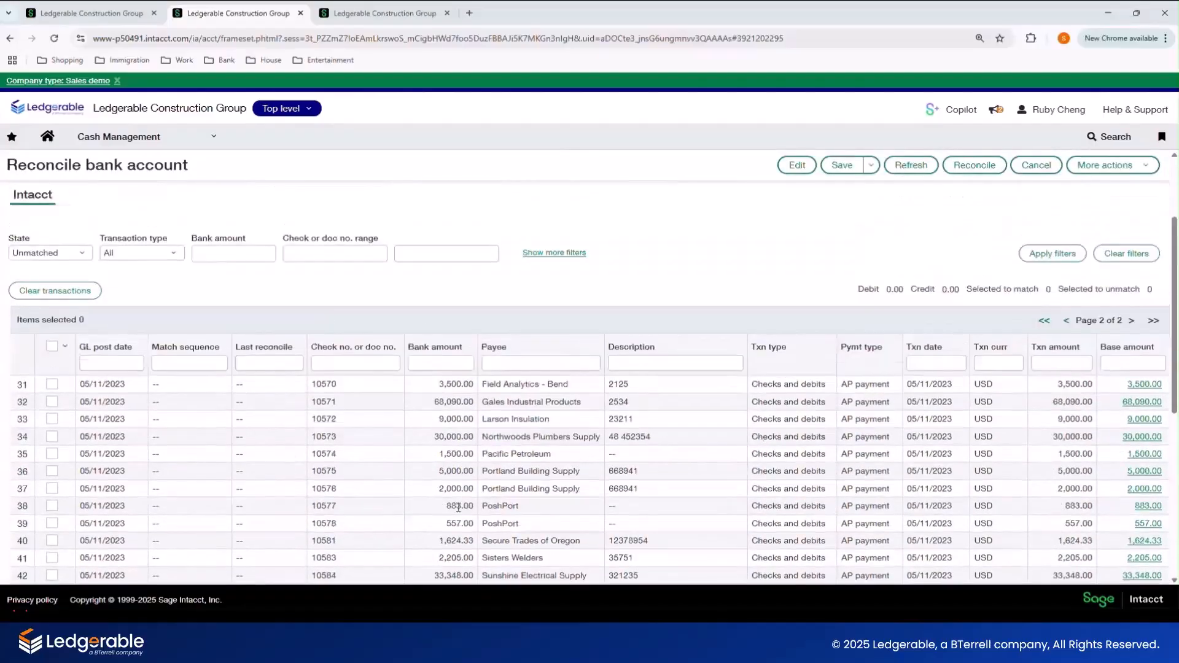
{"action": "scroll", "coordinate": [452, 511], "scroll_direction": "down", "scroll_amount": 2}
{"action": "scroll", "coordinate": [417, 526], "scroll_direction": "down", "scroll_amount": 3}
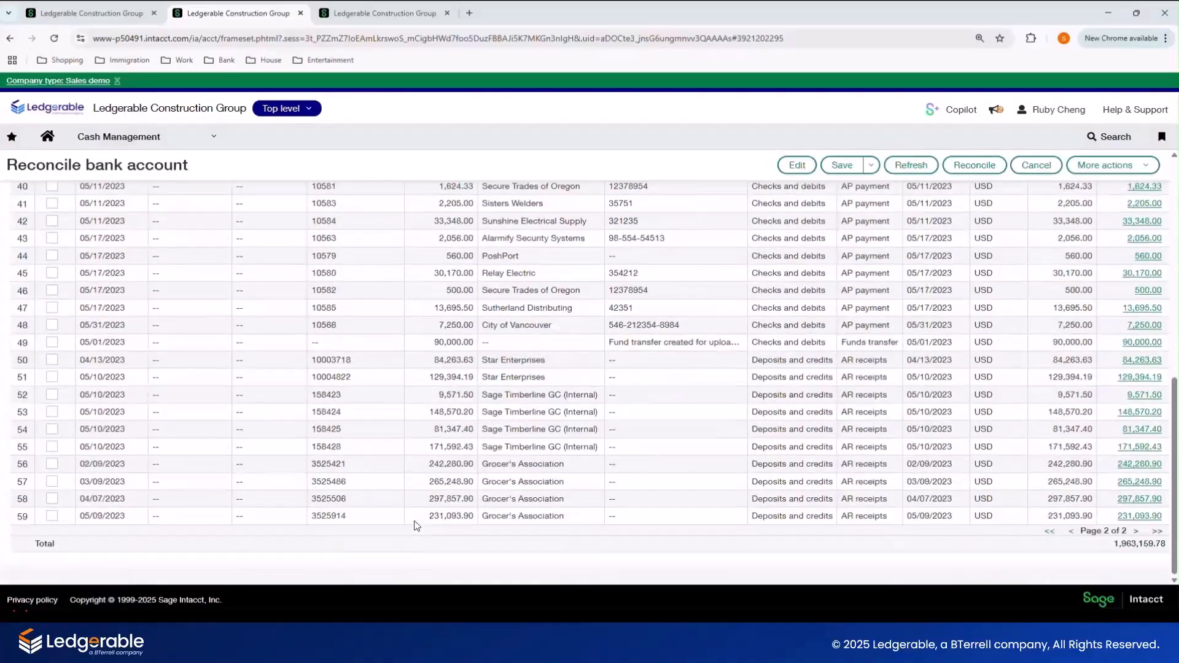
{"action": "scroll", "coordinate": [417, 527], "scroll_direction": "up", "scroll_amount": 5}
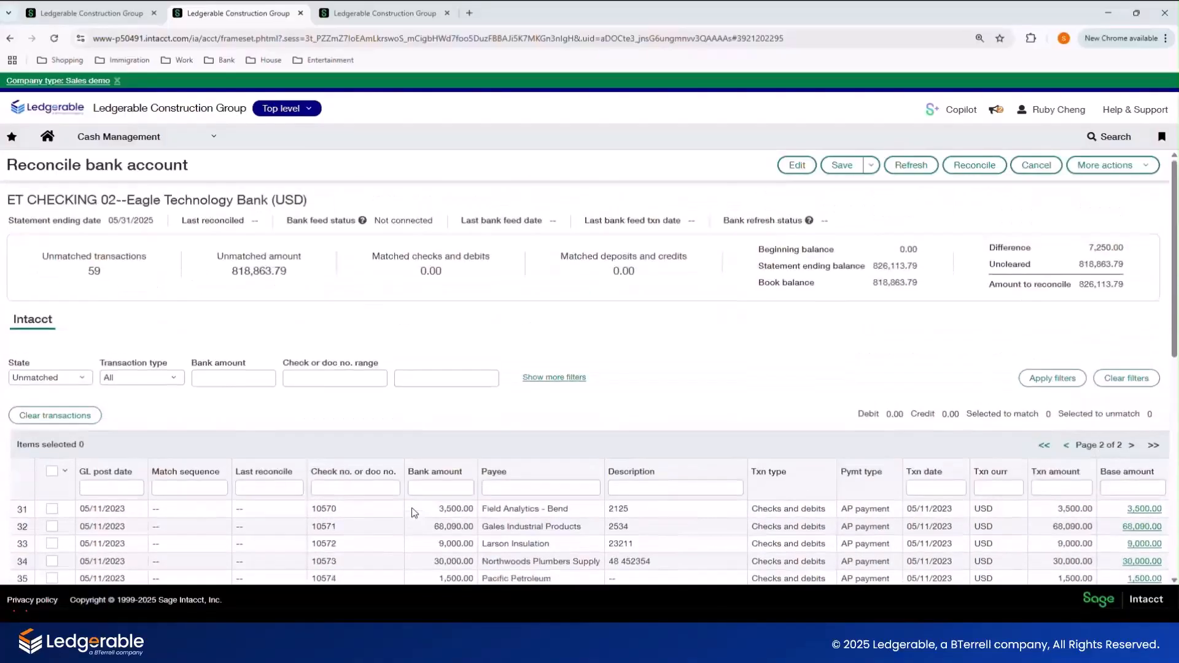
Filter the Intacct transactions of ET CHECKING 02 to the Matched state.
{"action": "left_click", "coordinate": [83, 379]}
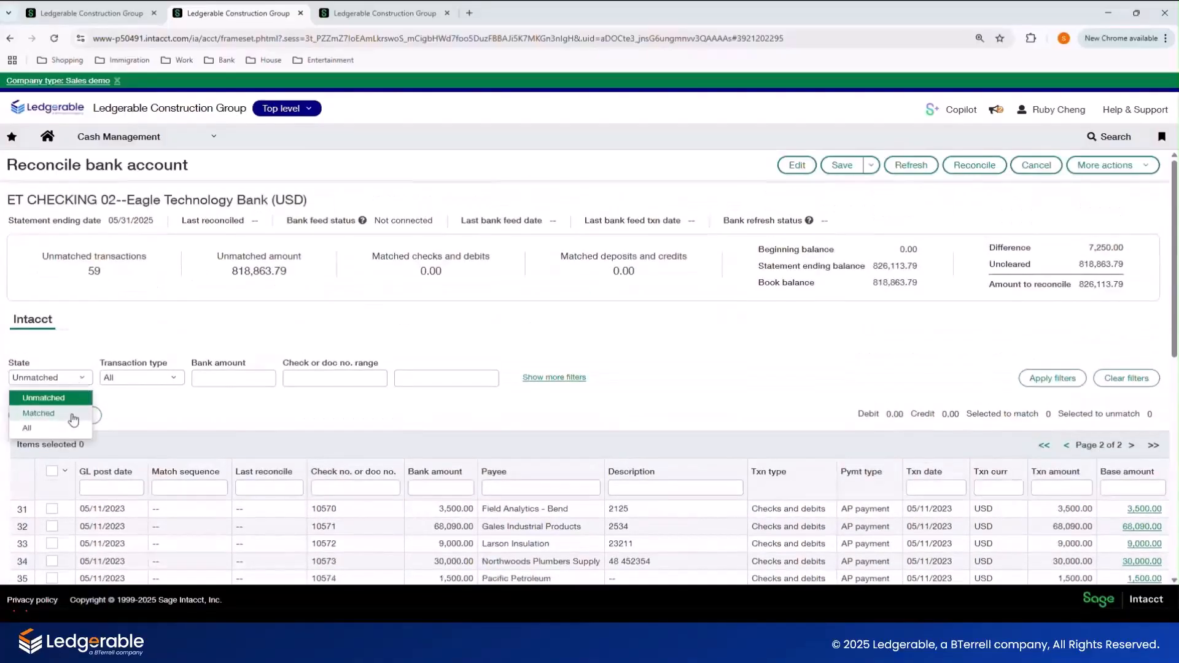
{"action": "left_click", "coordinate": [43, 413]}
{"action": "left_click", "coordinate": [1055, 380]}
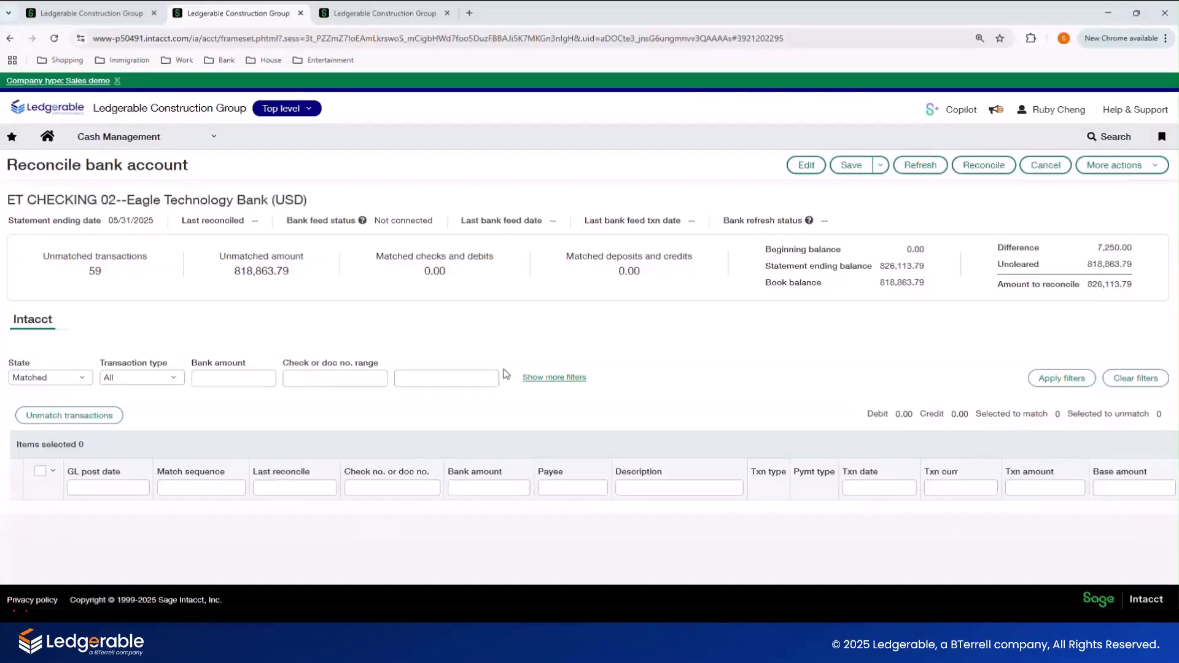
{"action": "left_click", "coordinate": [398, 625]}
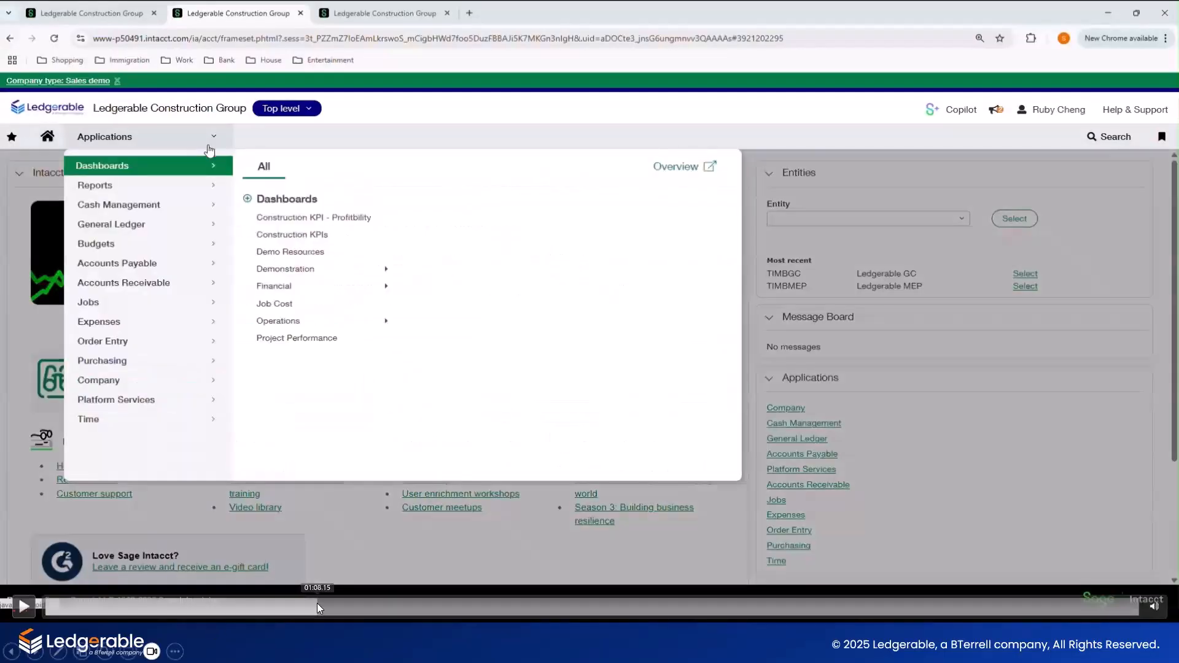
{"action": "left_click", "coordinate": [279, 603]}
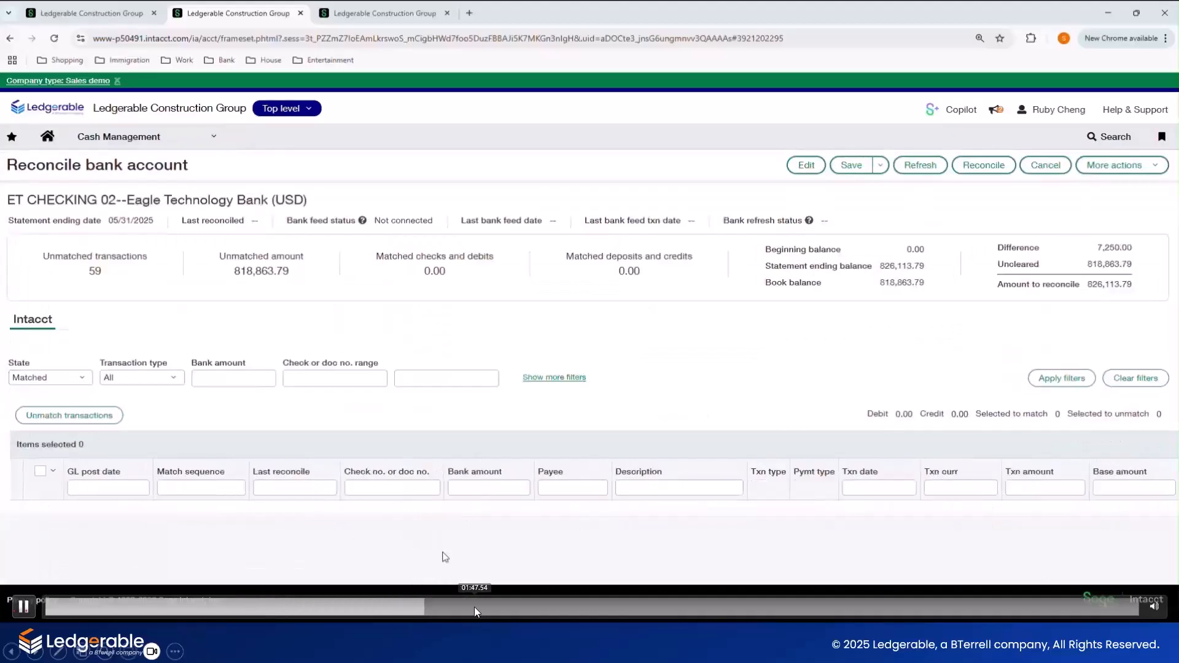
{"action": "left_click", "coordinate": [478, 606]}
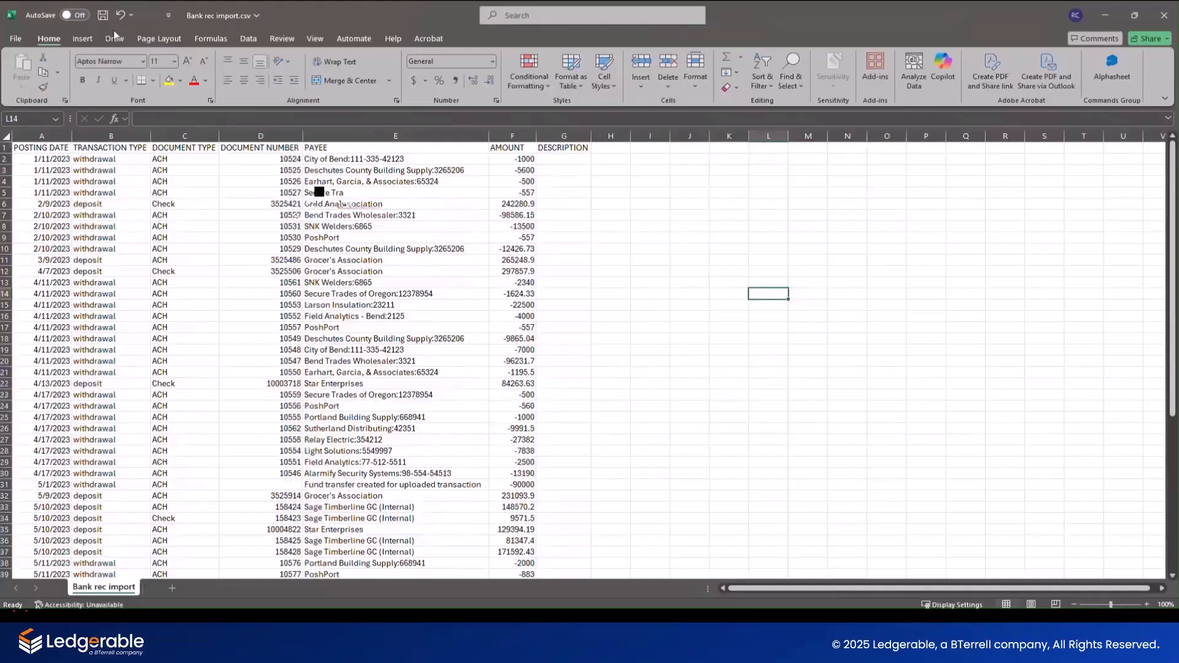
Save the Bank rec import.csv file in Excel and close the workbook.
{"action": "left_click", "coordinate": [102, 15]}
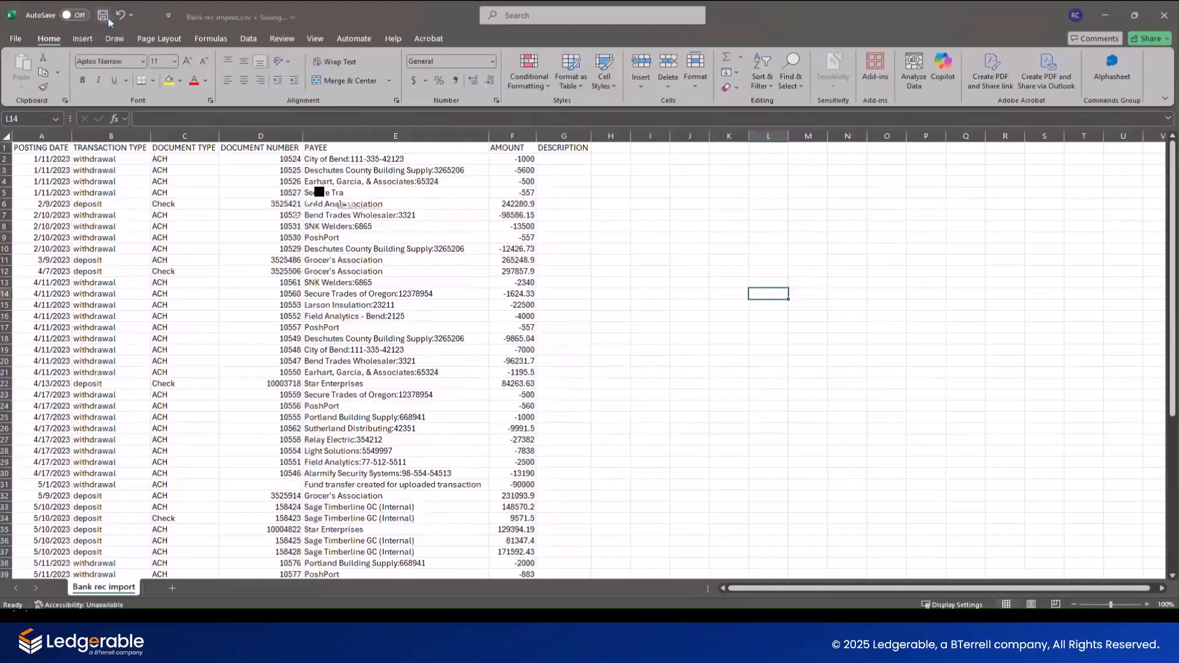
{"action": "left_click", "coordinate": [1157, 16]}
Open the reconciliation rule sets in the Cash Management setup, leaving the current reconciliation without saving.
{"action": "mouse_move", "coordinate": [212, 144]}
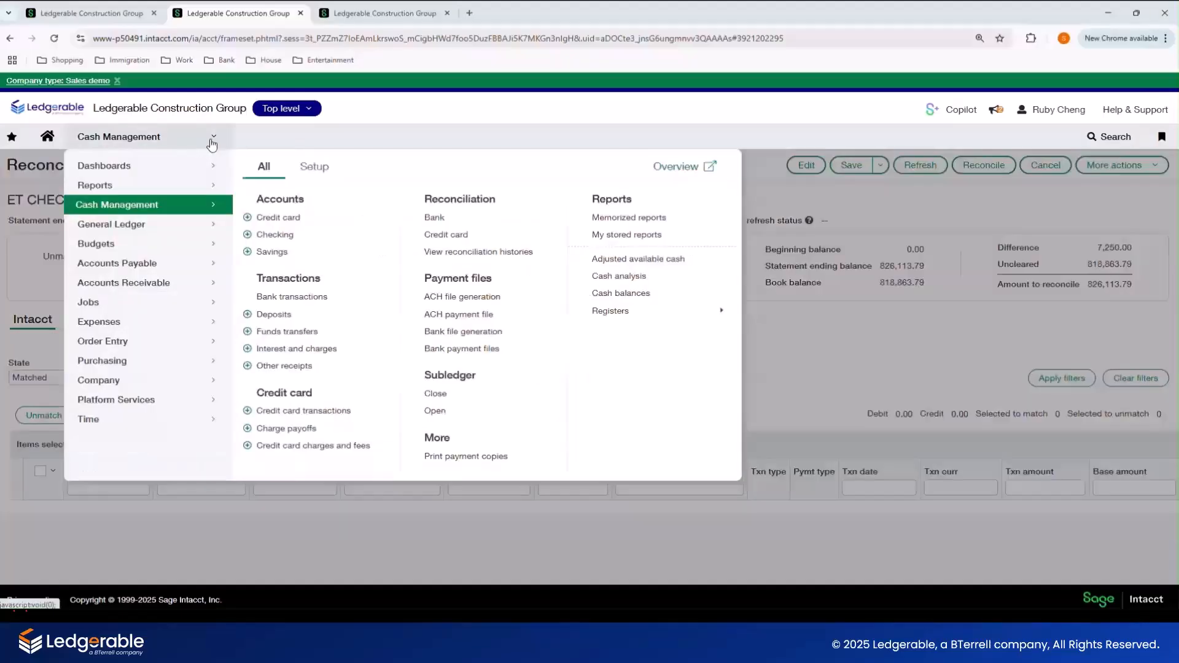
{"action": "left_click", "coordinate": [302, 171]}
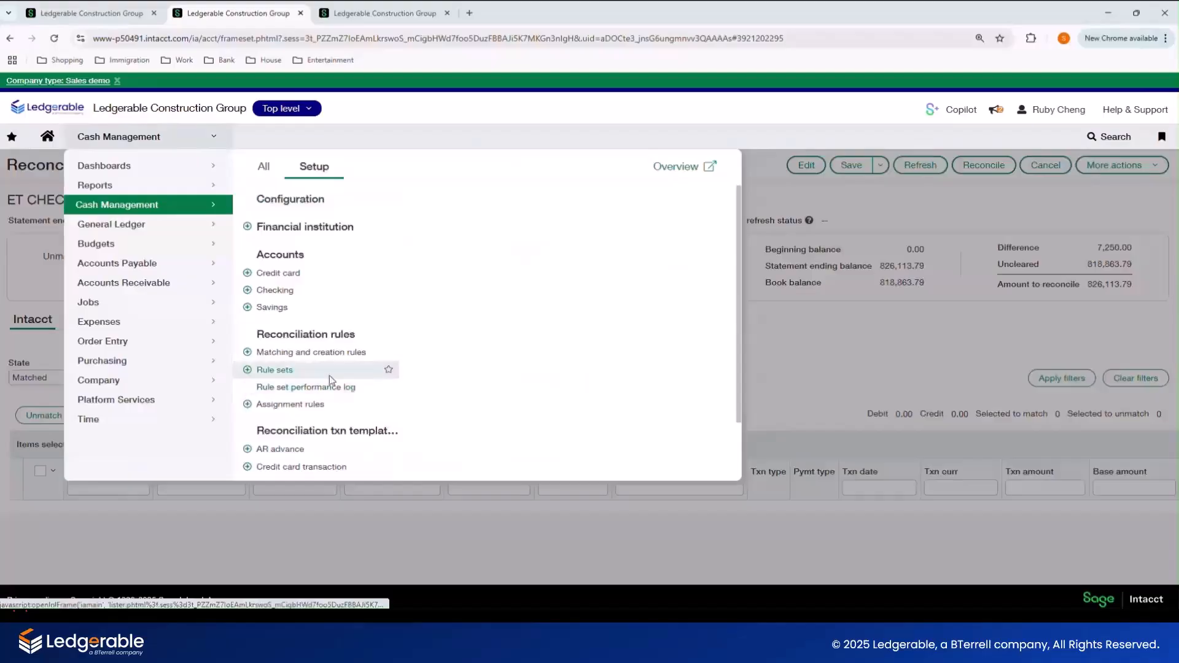
{"action": "left_click", "coordinate": [328, 374]}
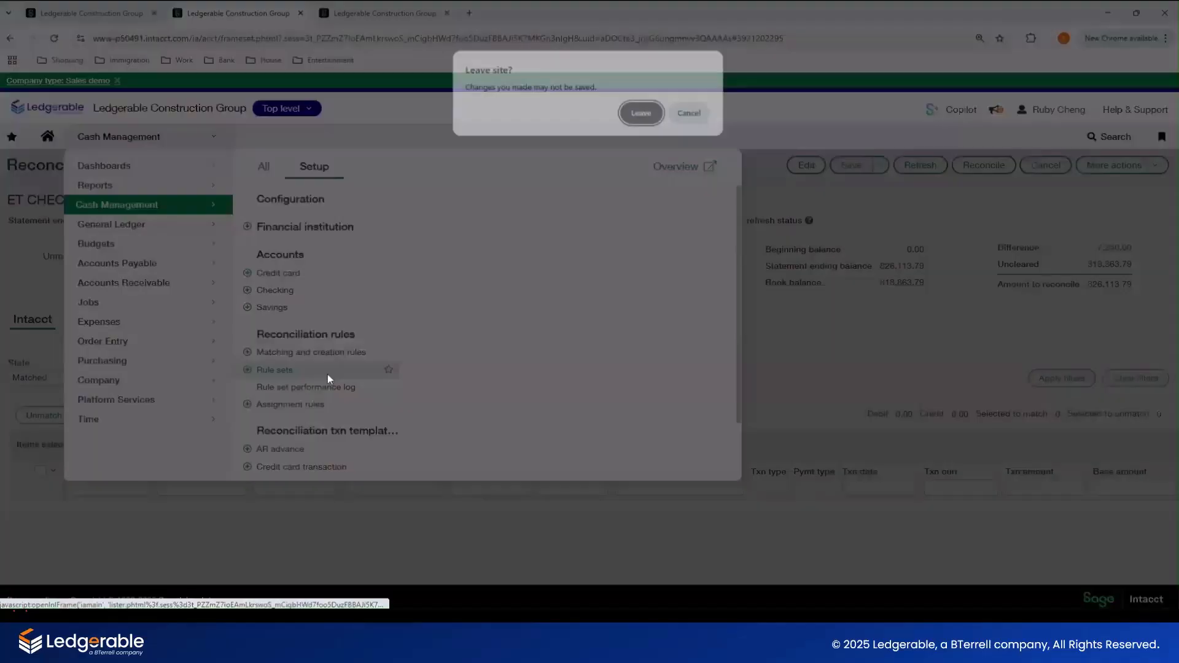
{"action": "left_click", "coordinate": [639, 114]}
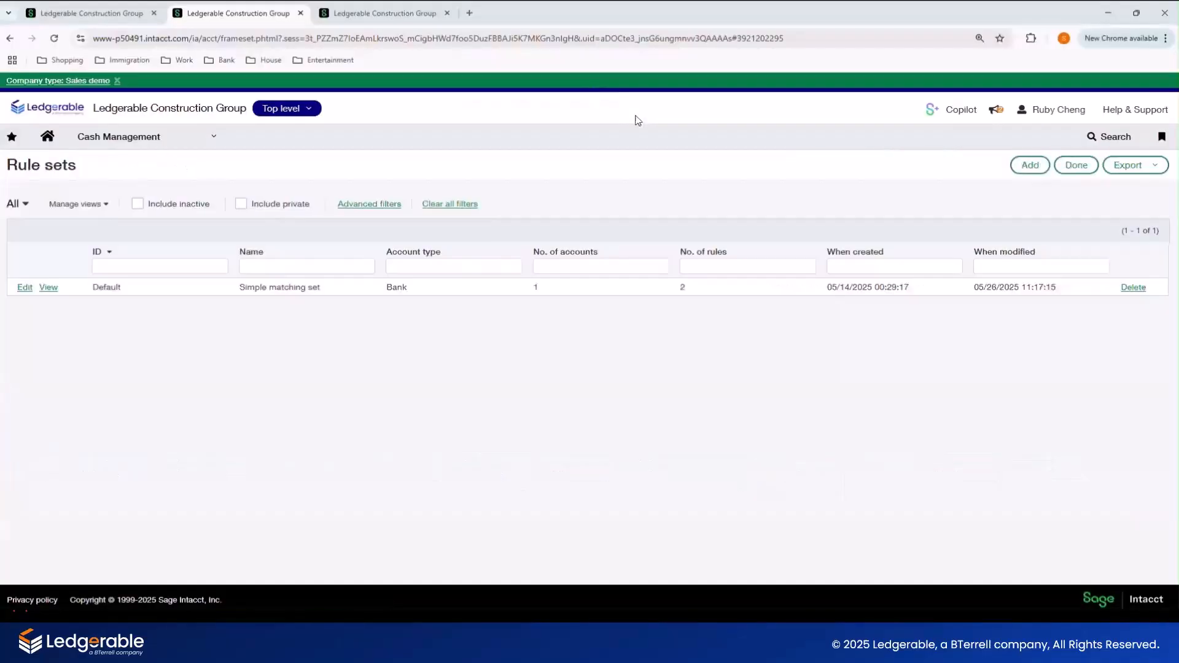
Add the ET CHECKING 02 account to the Simple matching set rule set and save it.
{"action": "left_click", "coordinate": [28, 289]}
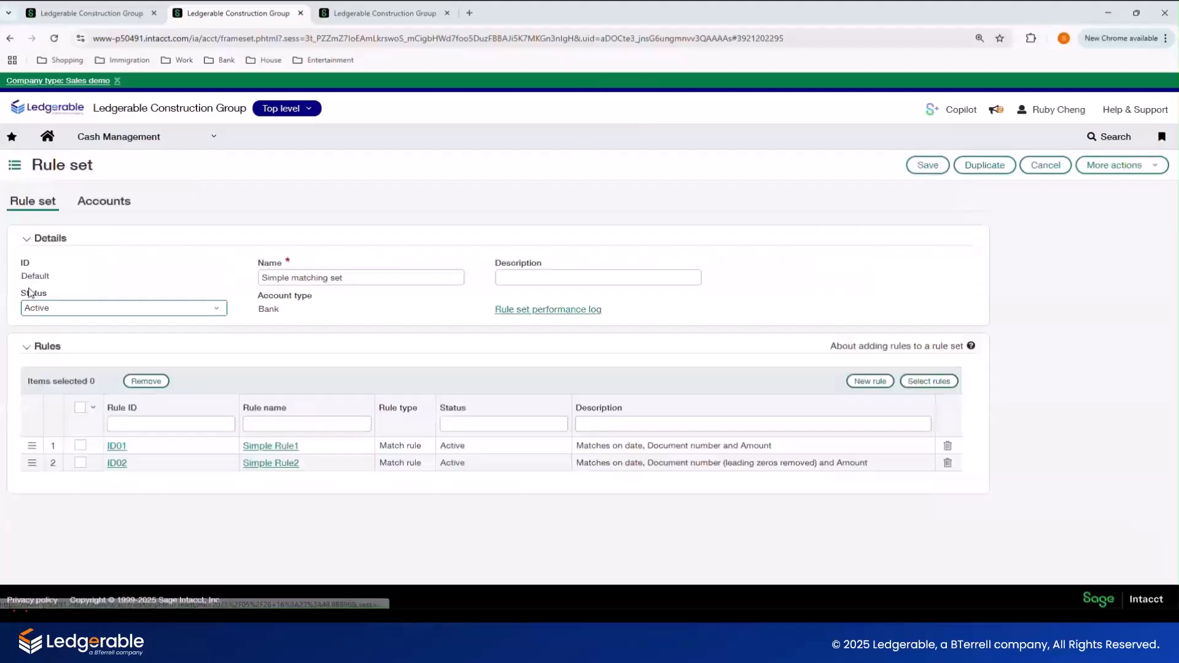
{"action": "left_click", "coordinate": [78, 199]}
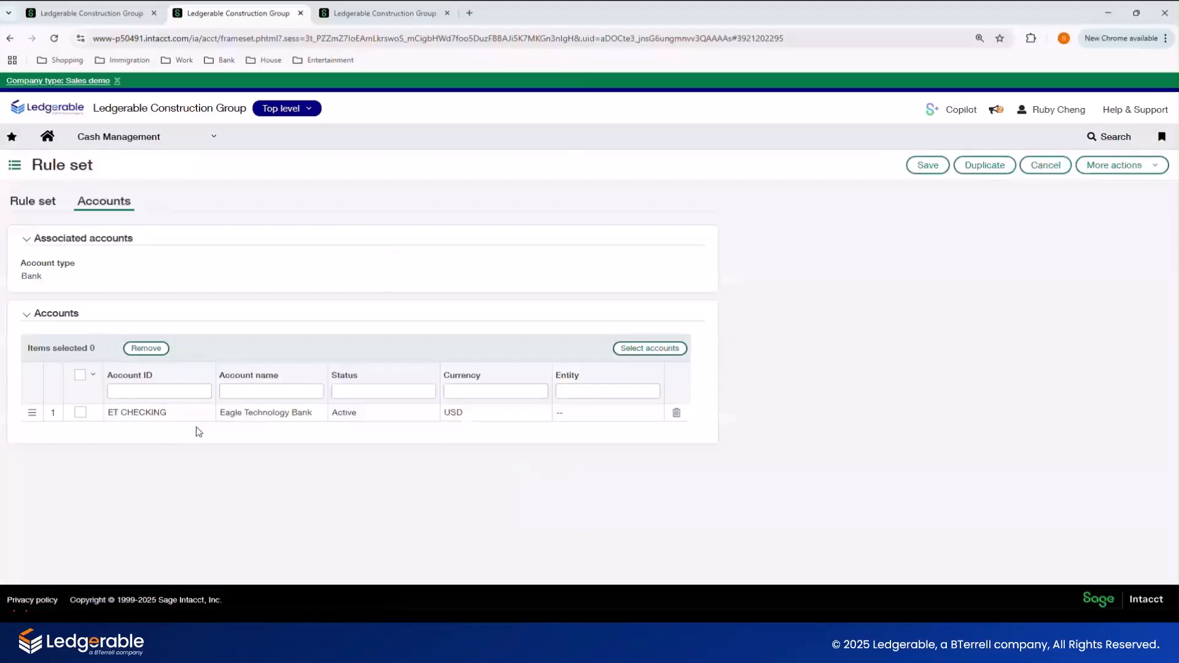
{"action": "left_click_drag", "start_coordinate": [106, 414], "coordinate": [184, 414]}
{"action": "left_click", "coordinate": [634, 348]}
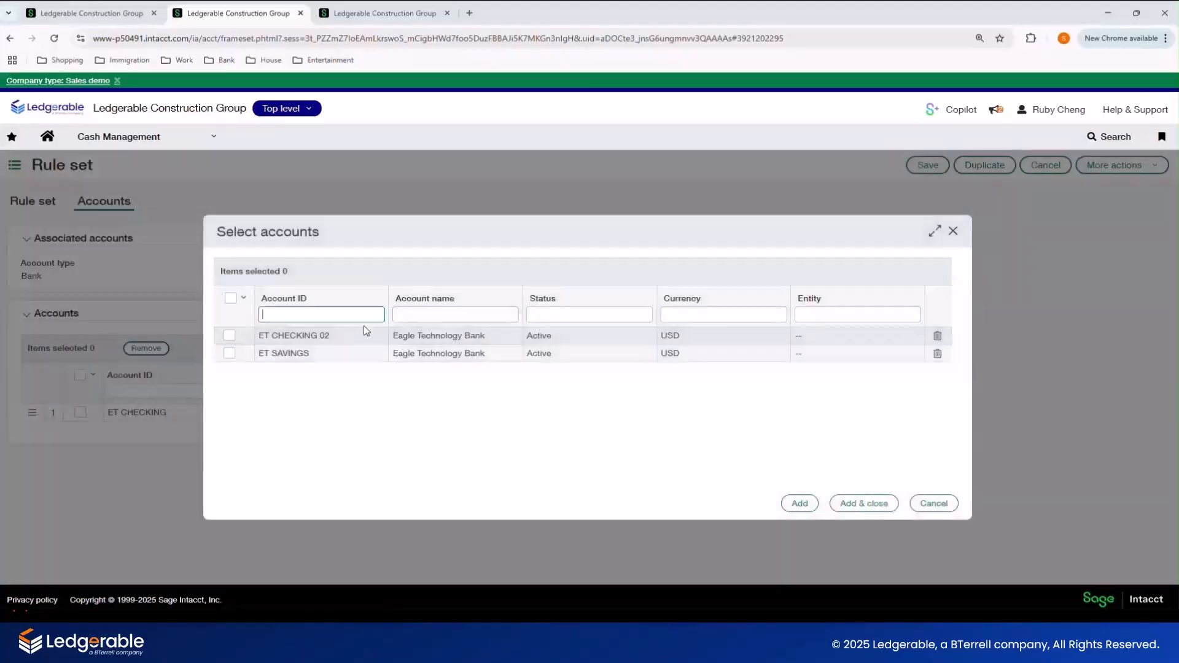
{"action": "left_click", "coordinate": [230, 340]}
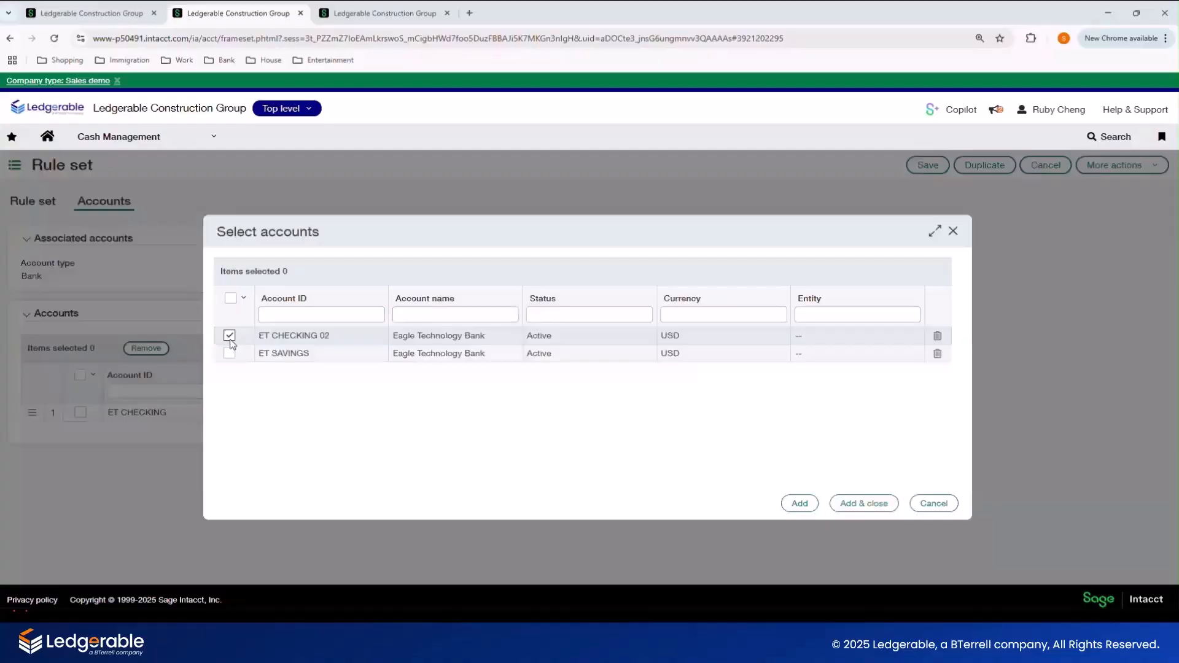
{"action": "left_click", "coordinate": [835, 501]}
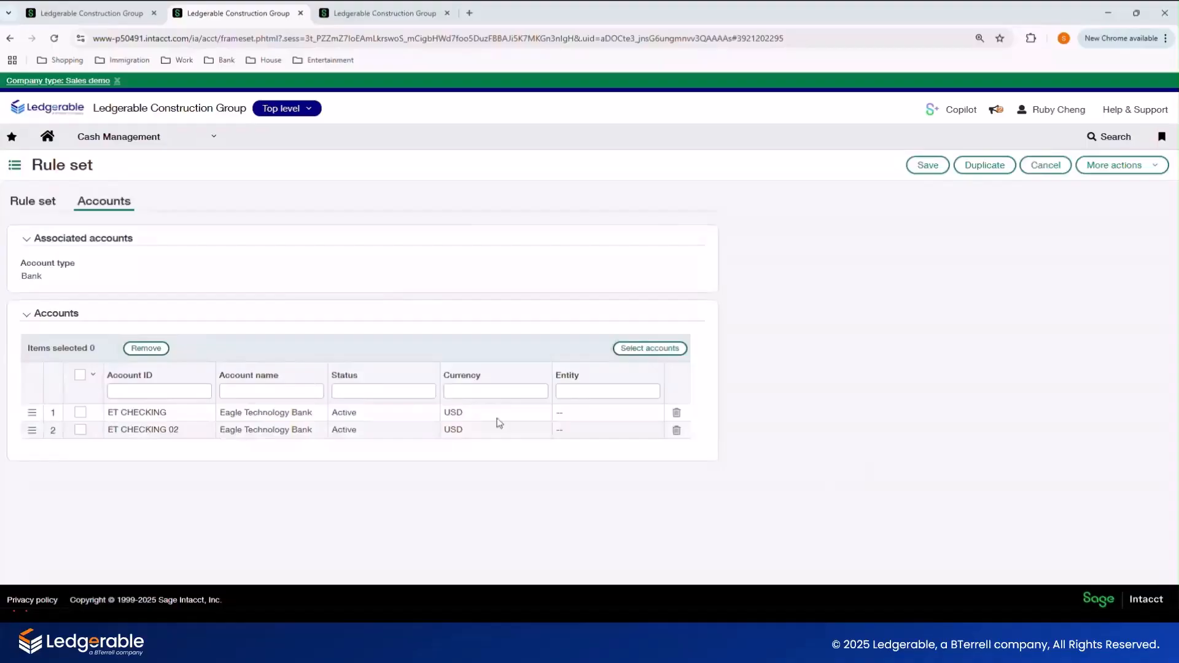
{"action": "left_click", "coordinate": [919, 164]}
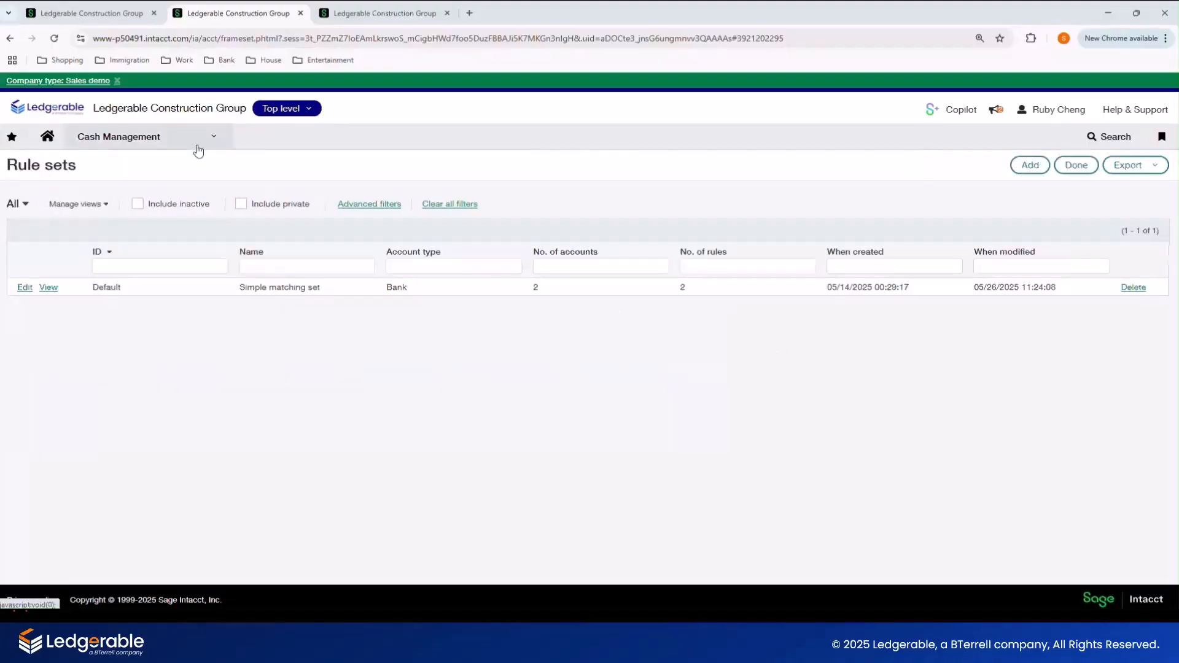
Start a new bank reconciliation and choose ET CHECKING 02--Eagle Technology Bank (USD) as the account to reconcile.
{"action": "left_click", "coordinate": [198, 142]}
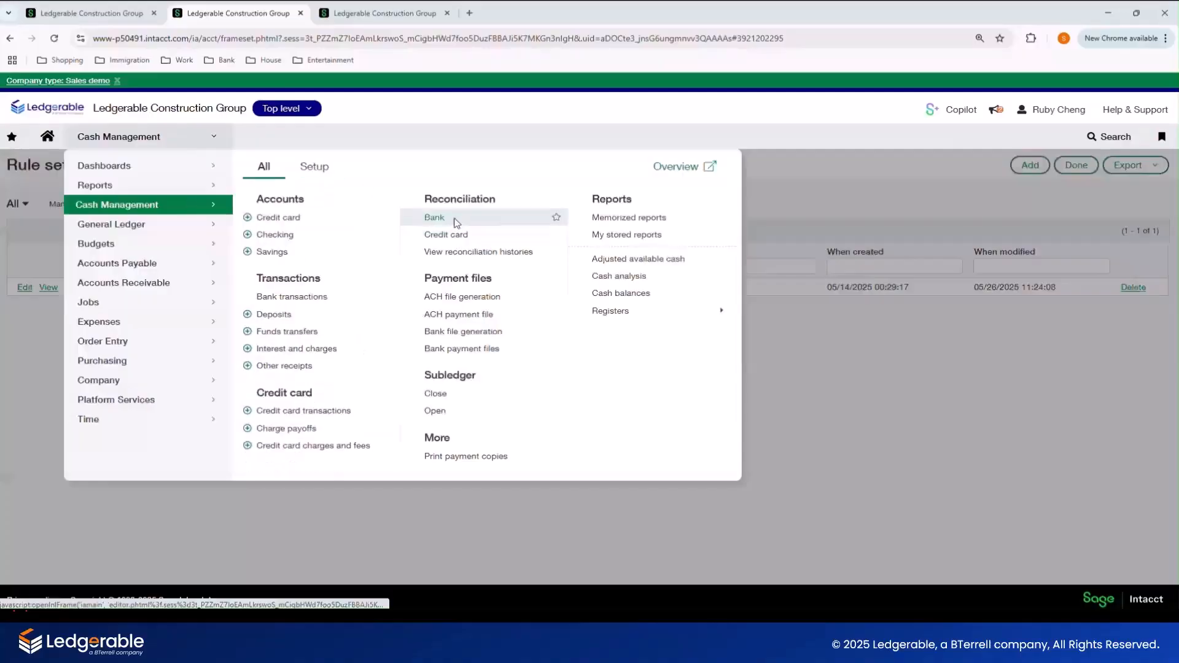
{"action": "left_click", "coordinate": [441, 218]}
{"action": "left_click", "coordinate": [481, 273]}
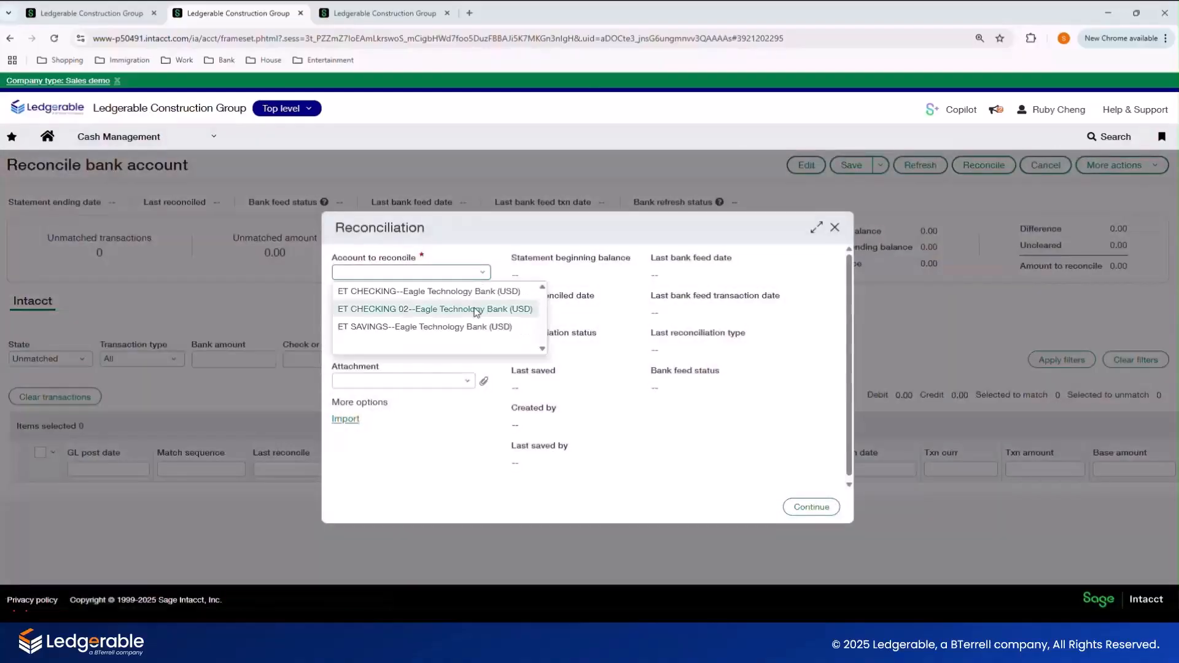
{"action": "left_click", "coordinate": [405, 308]}
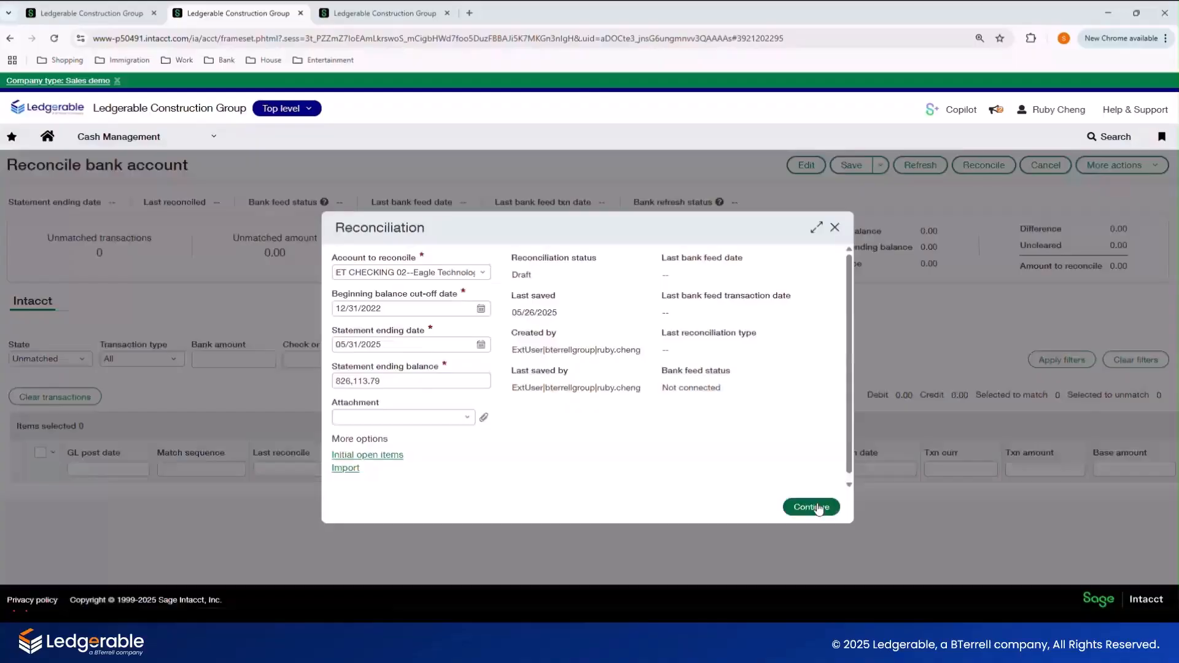
Import Bank rec import.csv as the bank transaction file and continue to the reconciliation with the prefilled statement details.
{"action": "left_click", "coordinate": [346, 468]}
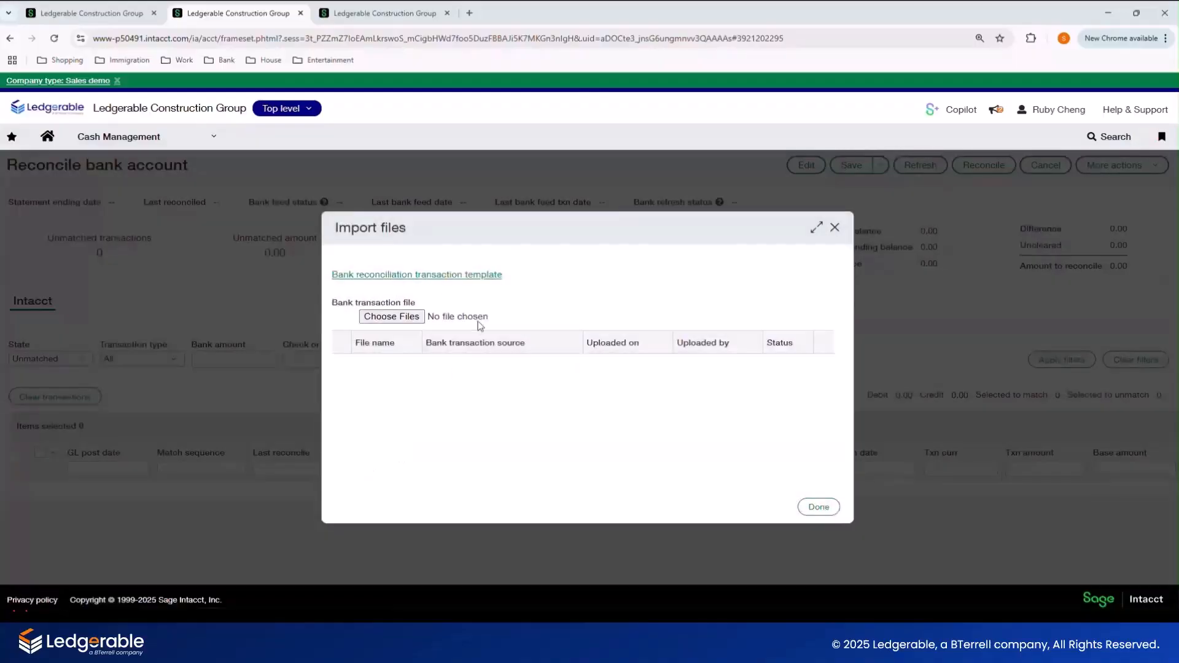
{"action": "left_click", "coordinate": [494, 317]}
{"action": "left_click", "coordinate": [492, 243]}
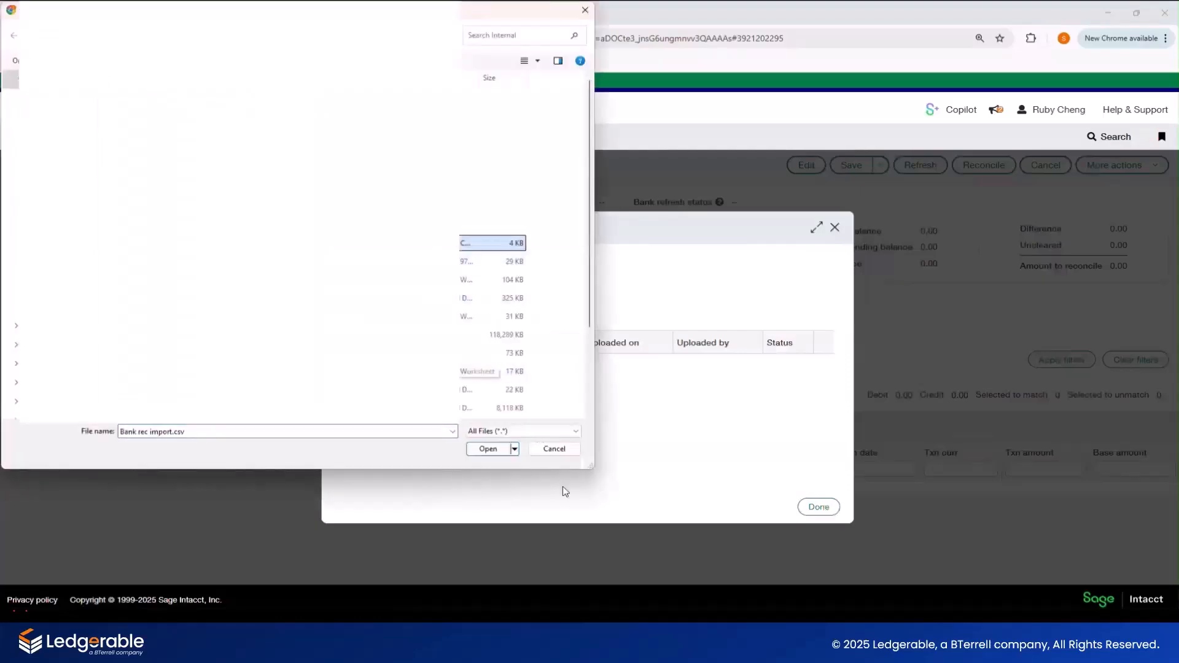
{"action": "left_click", "coordinate": [488, 449]}
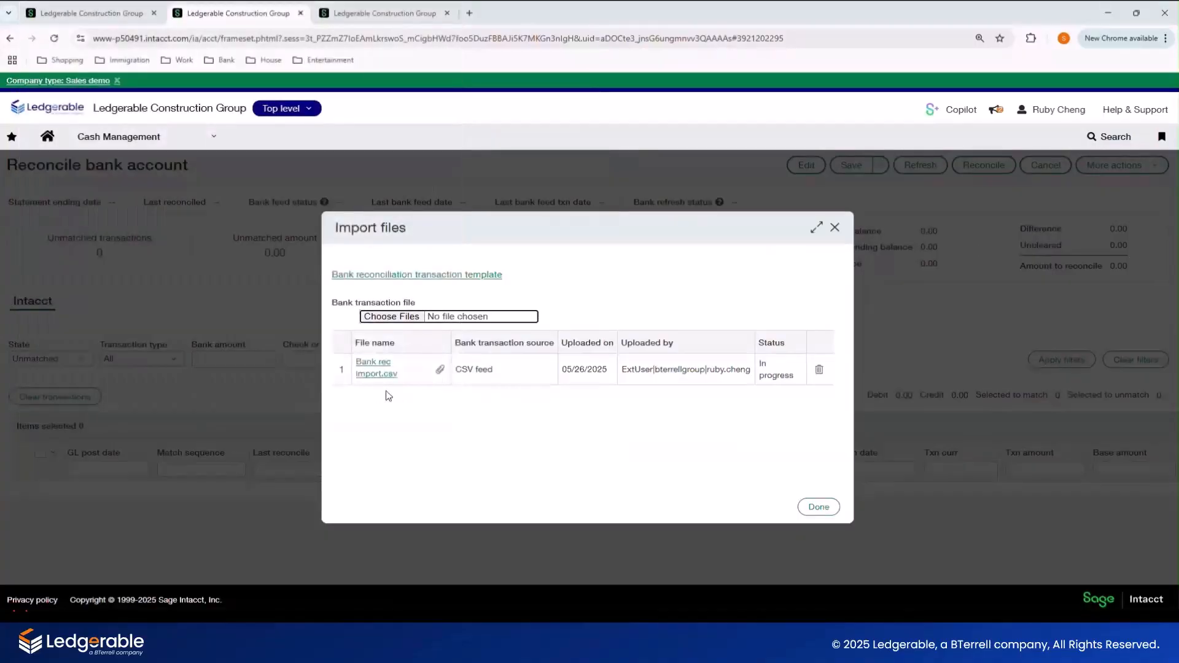
{"action": "left_click", "coordinate": [815, 513]}
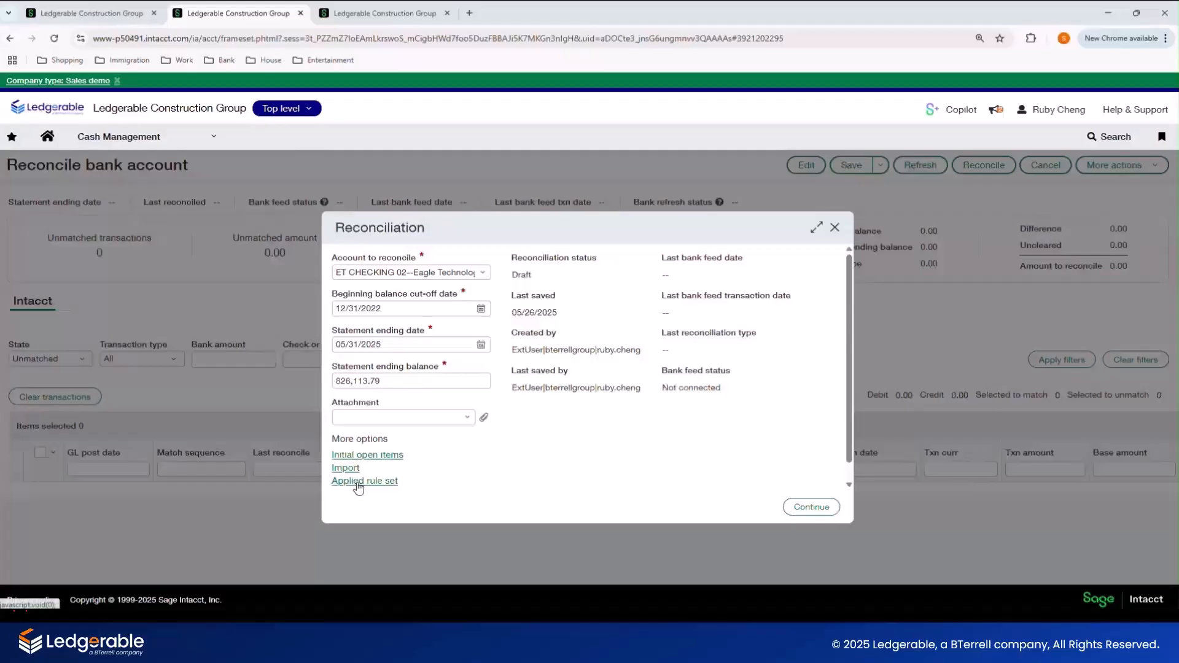
{"action": "left_click", "coordinate": [809, 509]}
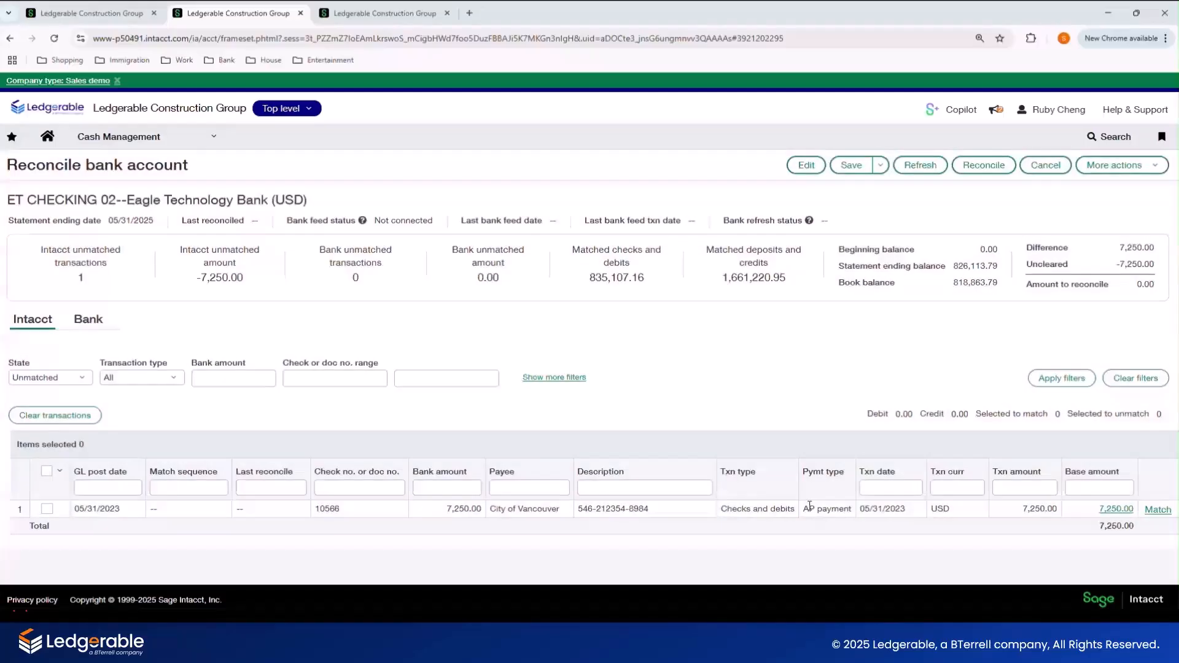
Filter the bank-side transactions of the reconciliation to the Matched state.
{"action": "left_click", "coordinate": [271, 385]}
{"action": "left_click", "coordinate": [61, 377]}
{"action": "left_click", "coordinate": [59, 377]}
{"action": "left_click", "coordinate": [78, 326]}
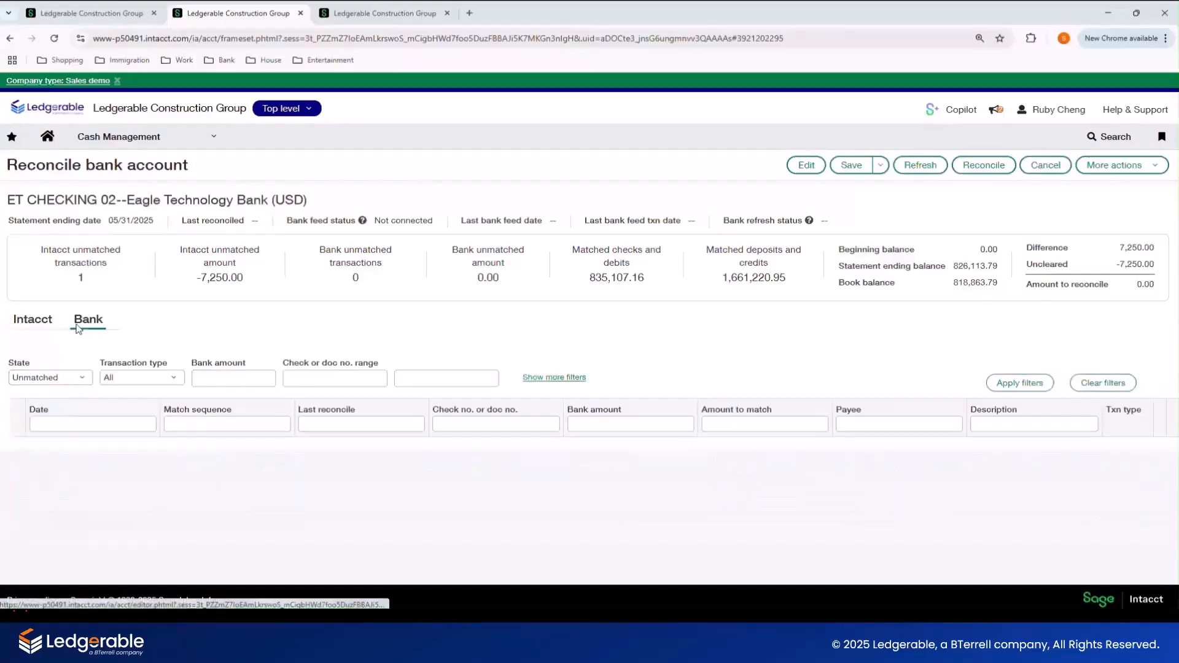
{"action": "left_click", "coordinate": [86, 377]}
{"action": "left_click", "coordinate": [52, 415]}
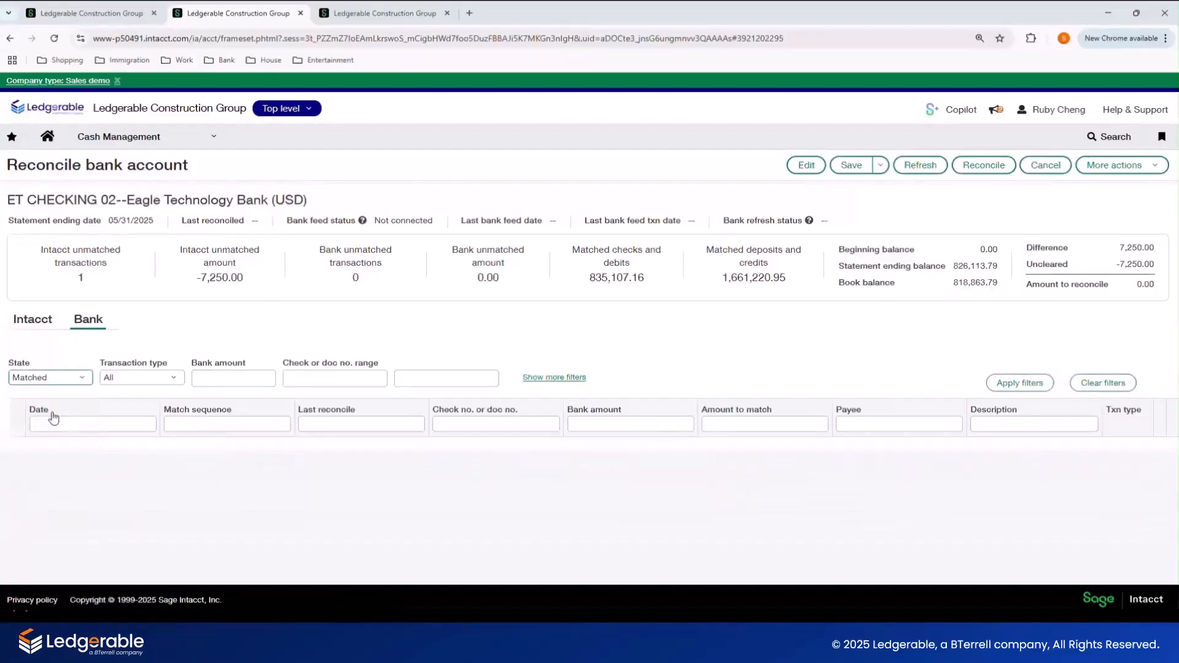
{"action": "left_click", "coordinate": [1019, 383]}
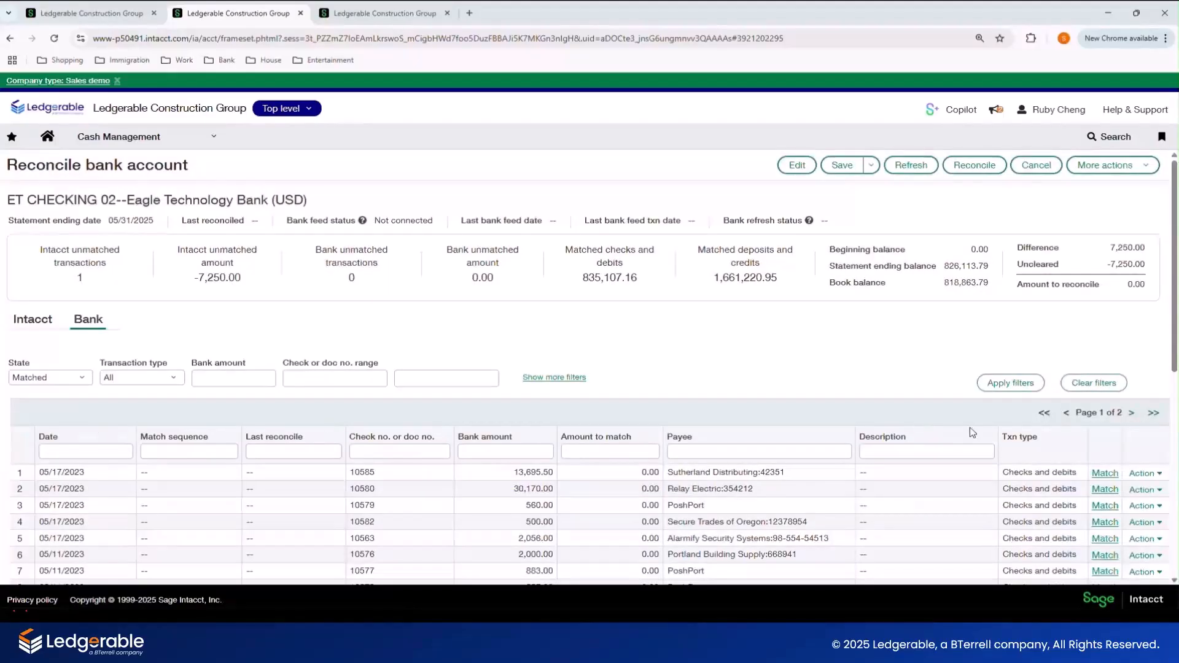
Look over the matched bank transactions and return to the unmatched Intacct-side transactions.
{"action": "scroll", "coordinate": [976, 433], "scroll_direction": "down", "scroll_amount": 2}
{"action": "left_click", "coordinate": [1144, 356]}
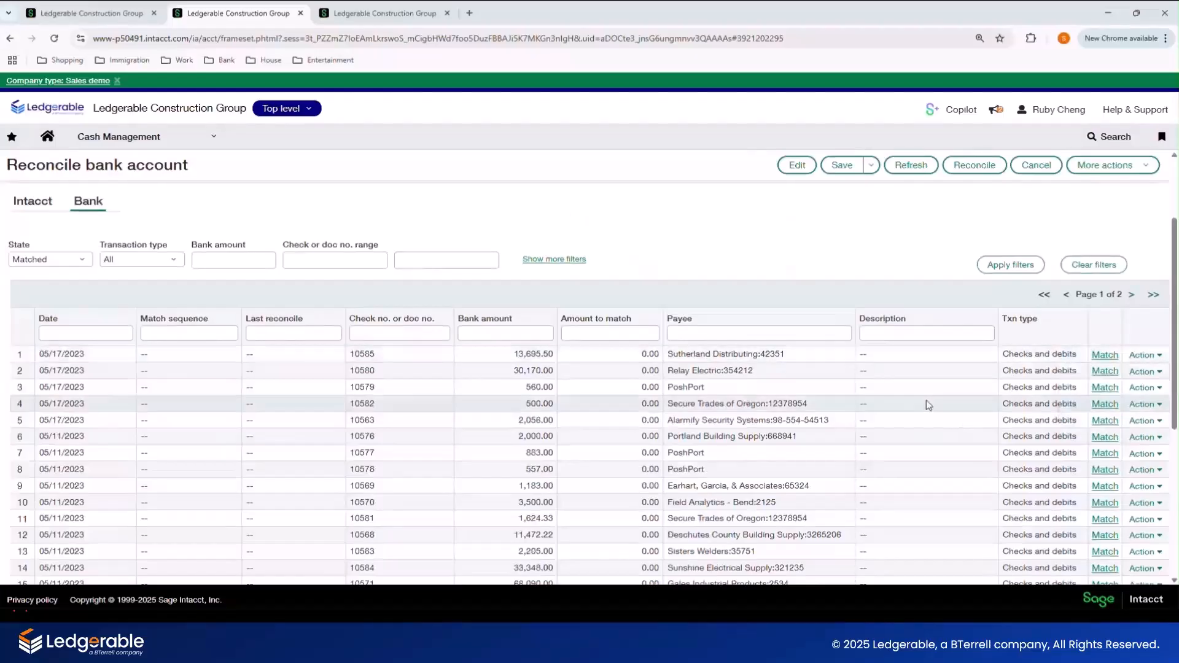
{"action": "scroll", "coordinate": [423, 402], "scroll_direction": "up", "scroll_amount": 2}
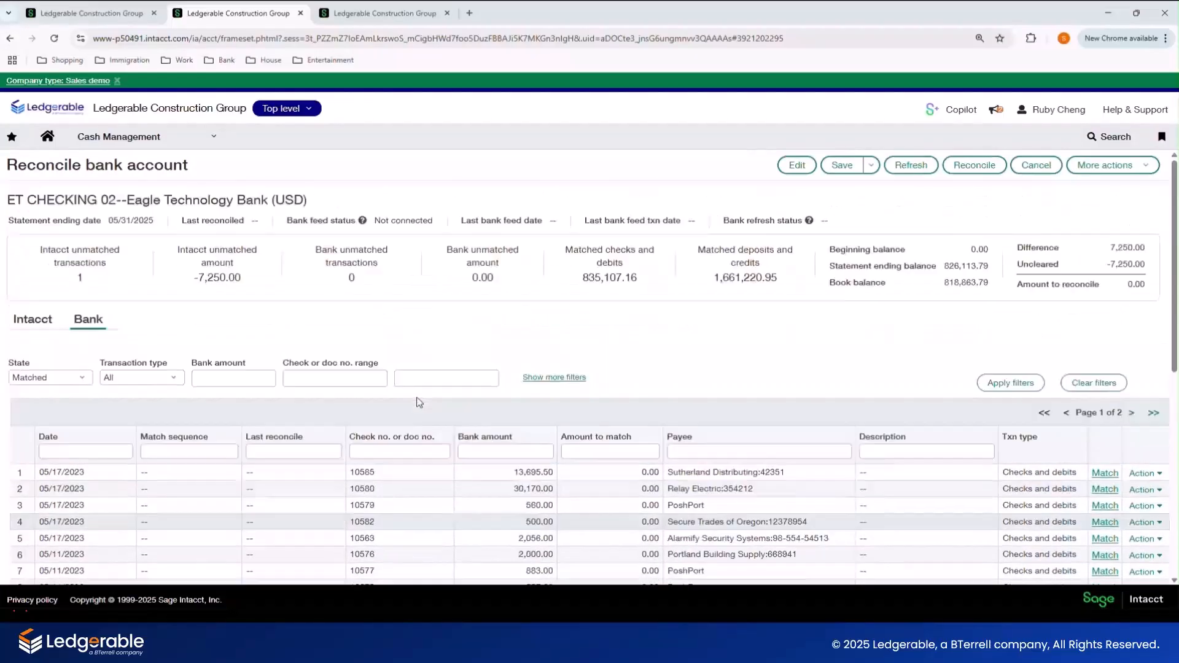
{"action": "left_click", "coordinate": [24, 321]}
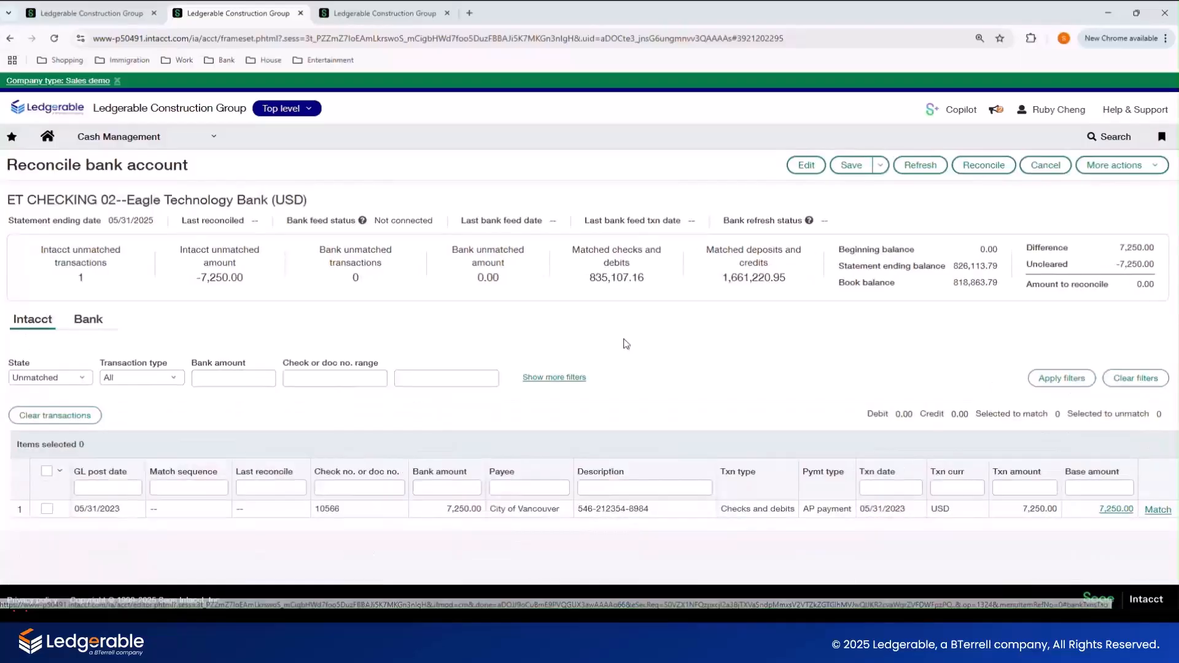
Filter the Intacct-side transactions to the Matched state, look over the list and briefly select the first transaction without unmatching it.
{"action": "left_click", "coordinate": [46, 377]}
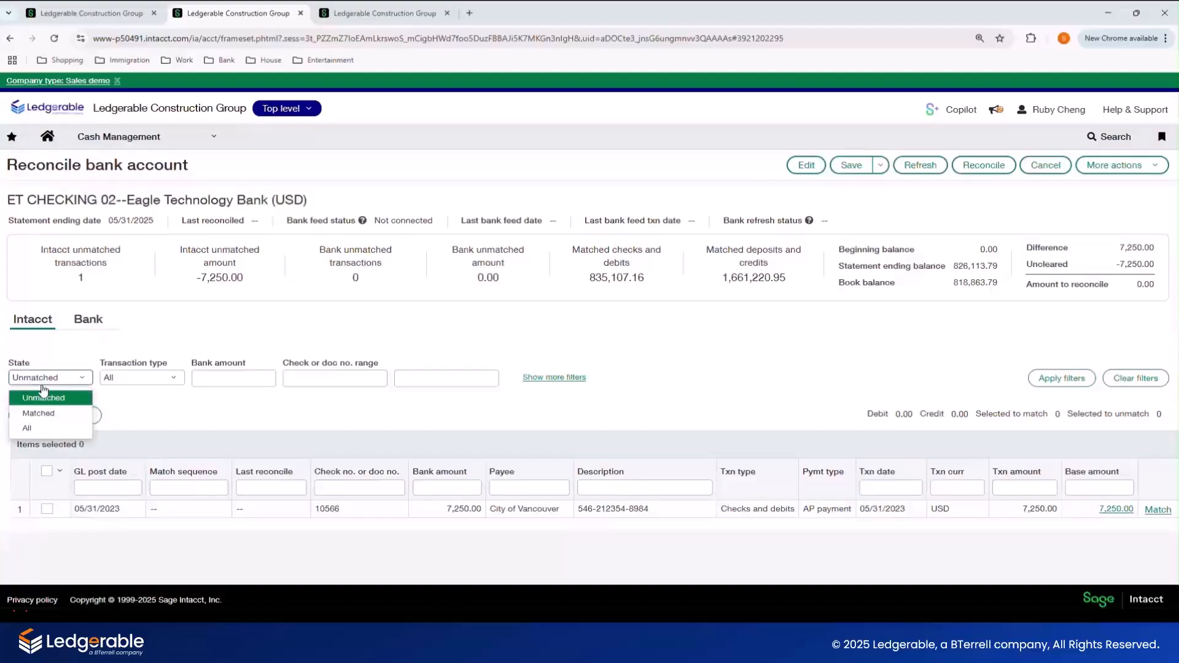
{"action": "left_click", "coordinate": [37, 412]}
{"action": "left_click", "coordinate": [1044, 380]}
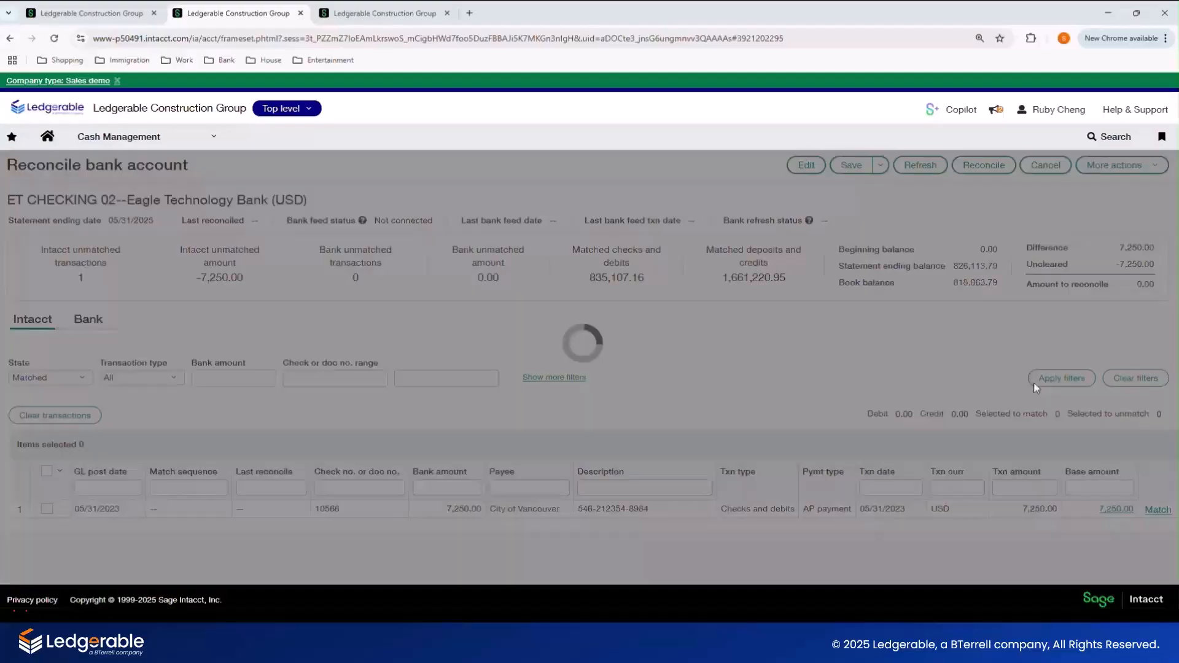
{"action": "scroll", "coordinate": [100, 437], "scroll_direction": "down", "scroll_amount": 8}
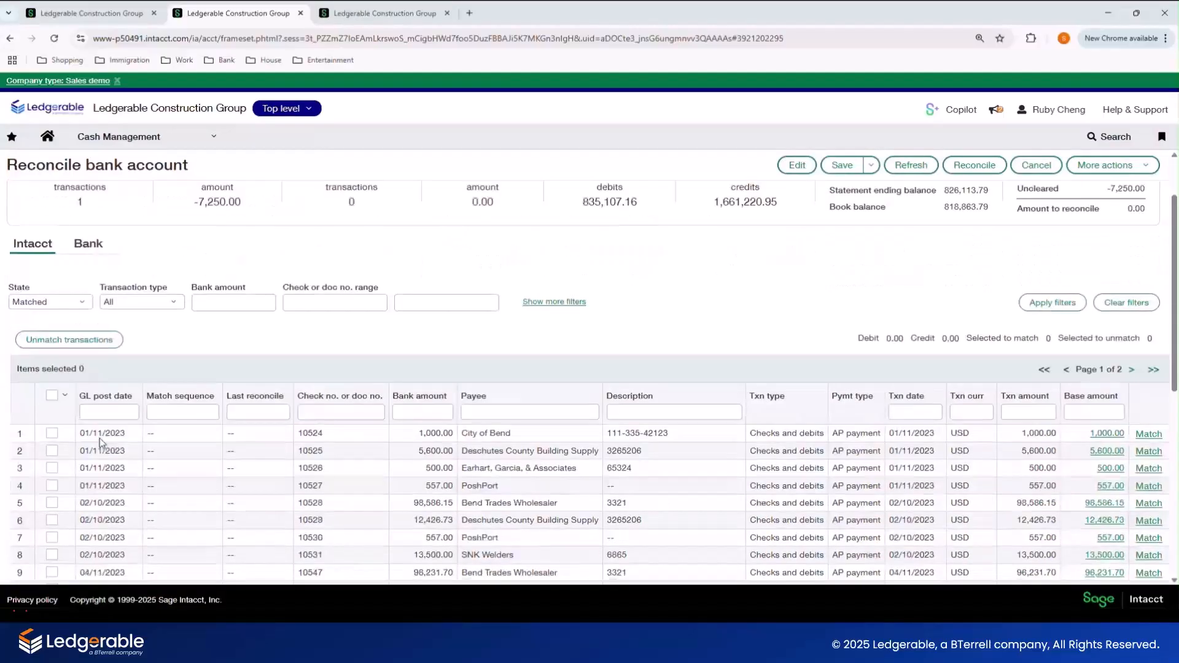
{"action": "scroll", "coordinate": [100, 442], "scroll_direction": "up", "scroll_amount": 8}
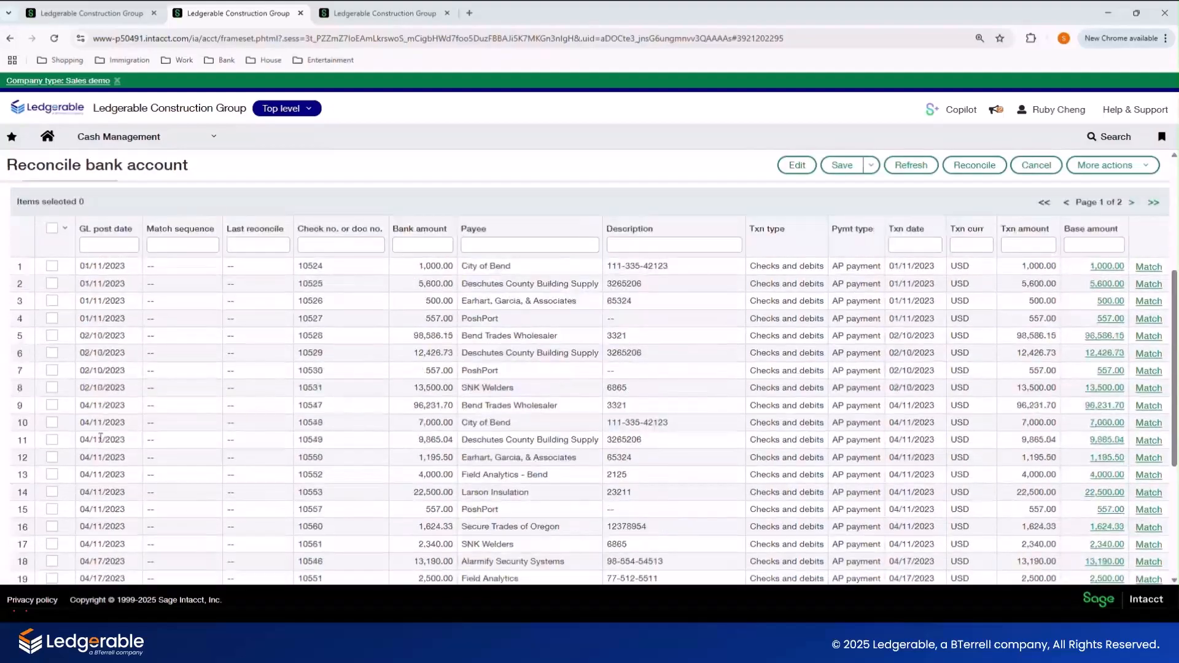
{"action": "left_click", "coordinate": [79, 380]}
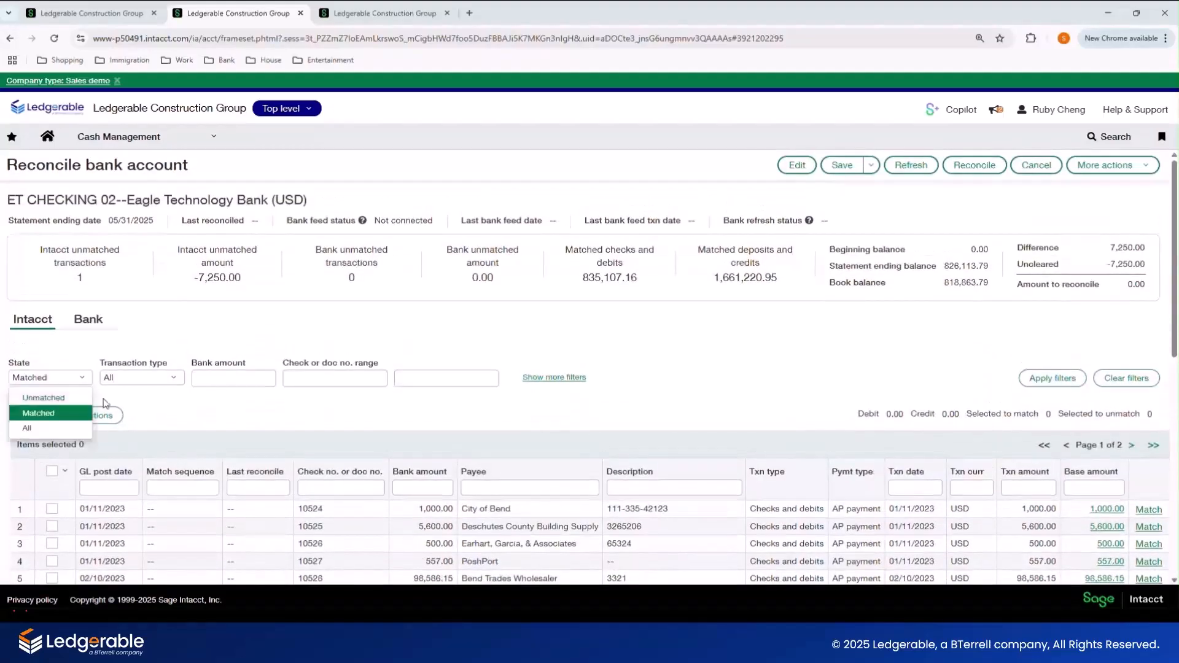
{"action": "left_click", "coordinate": [301, 411]}
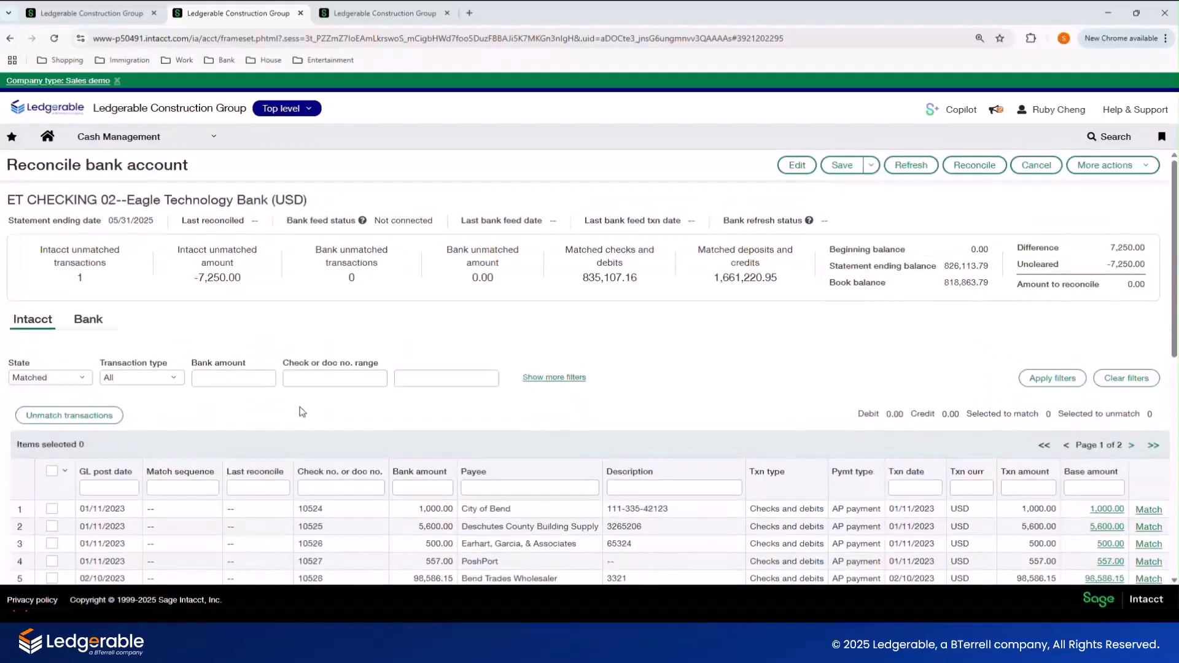
{"action": "left_click", "coordinate": [52, 509]}
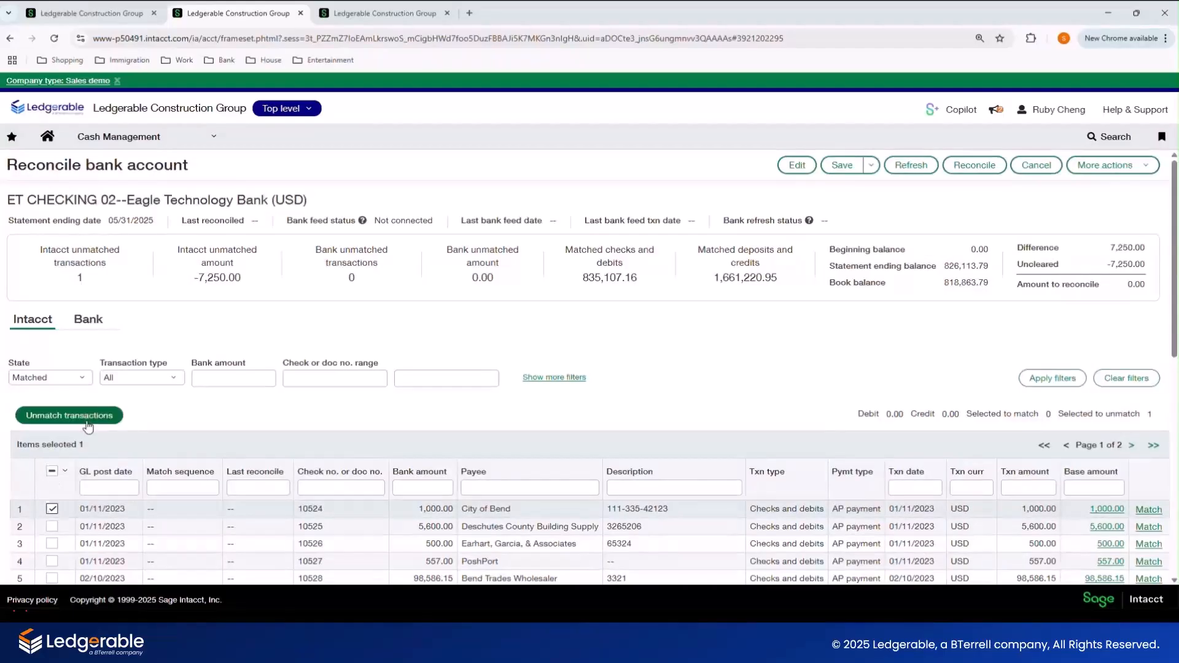
{"action": "left_click", "coordinate": [52, 509]}
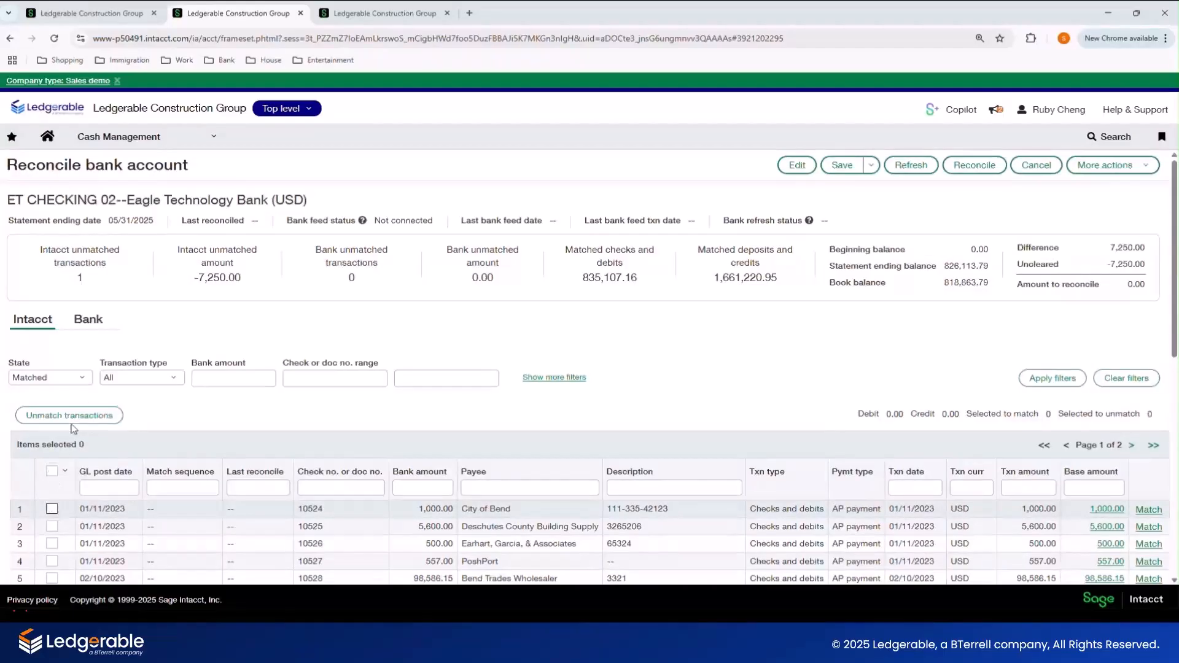
Return the Intacct-side list to the Unmatched state and reconcile the ET CHECKING 02 account.
{"action": "left_click", "coordinate": [70, 387]}
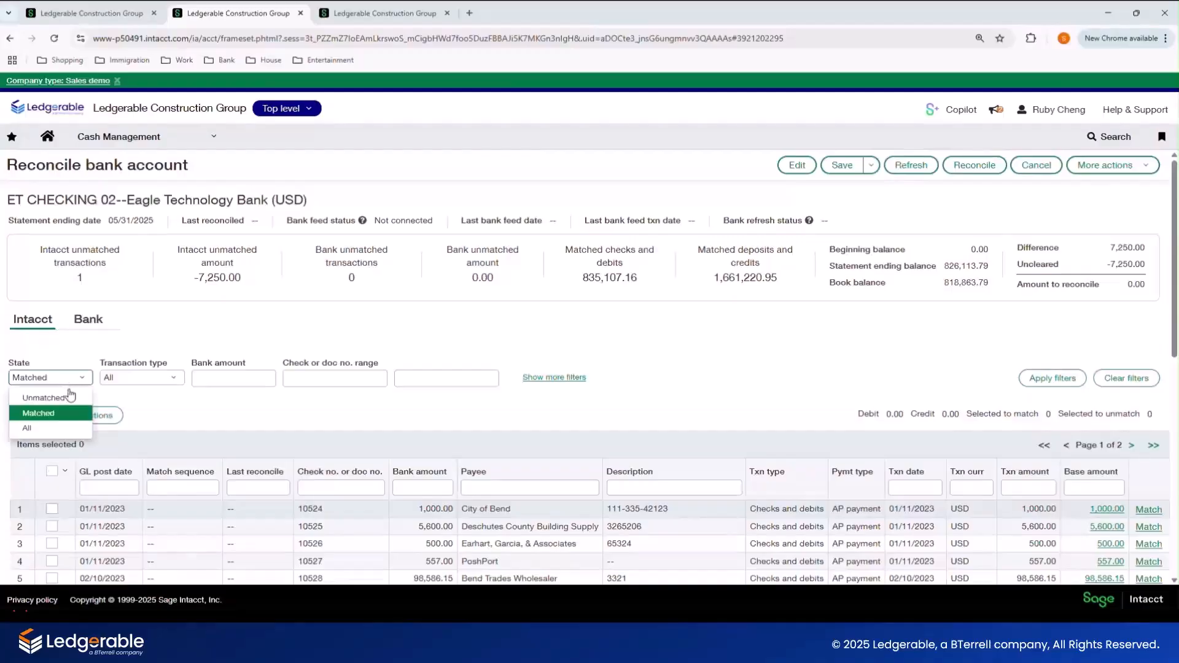
{"action": "left_click", "coordinate": [70, 398]}
{"action": "left_click", "coordinate": [1031, 380]}
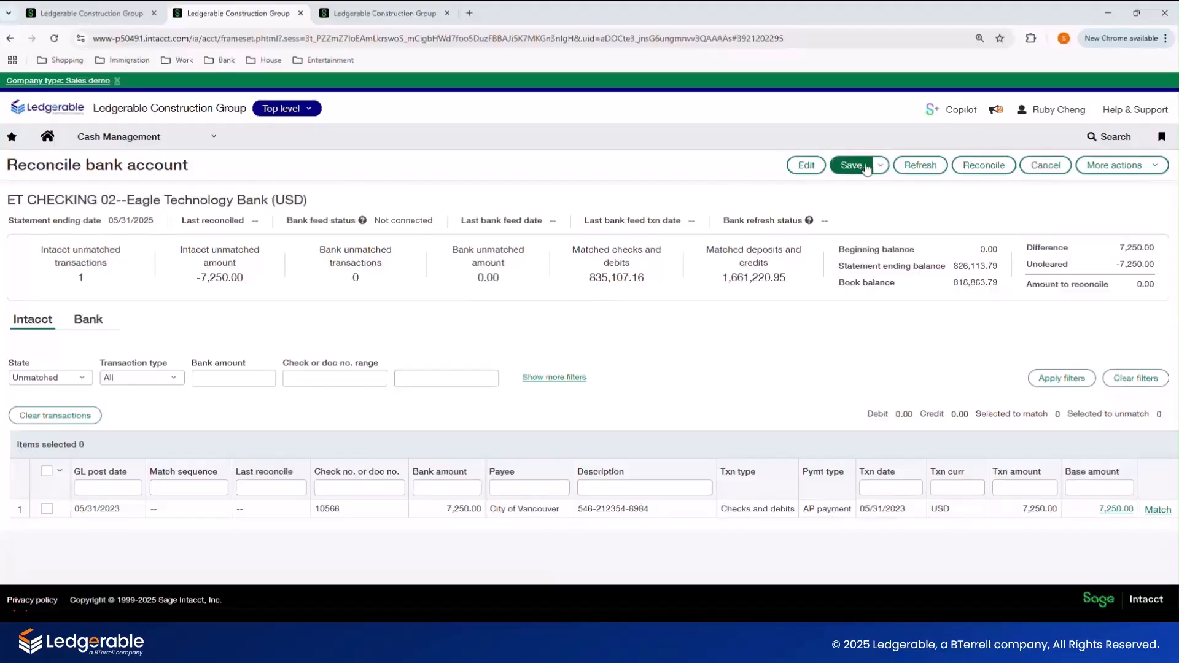
{"action": "left_click", "coordinate": [971, 167]}
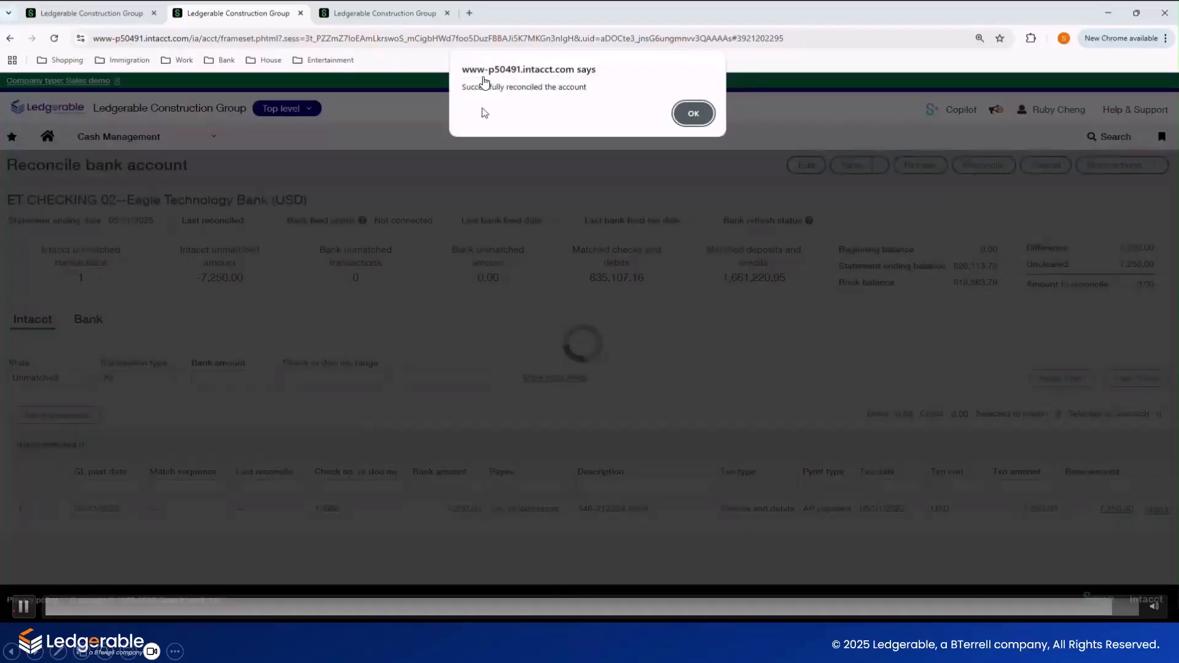
{"action": "left_click", "coordinate": [693, 114]}
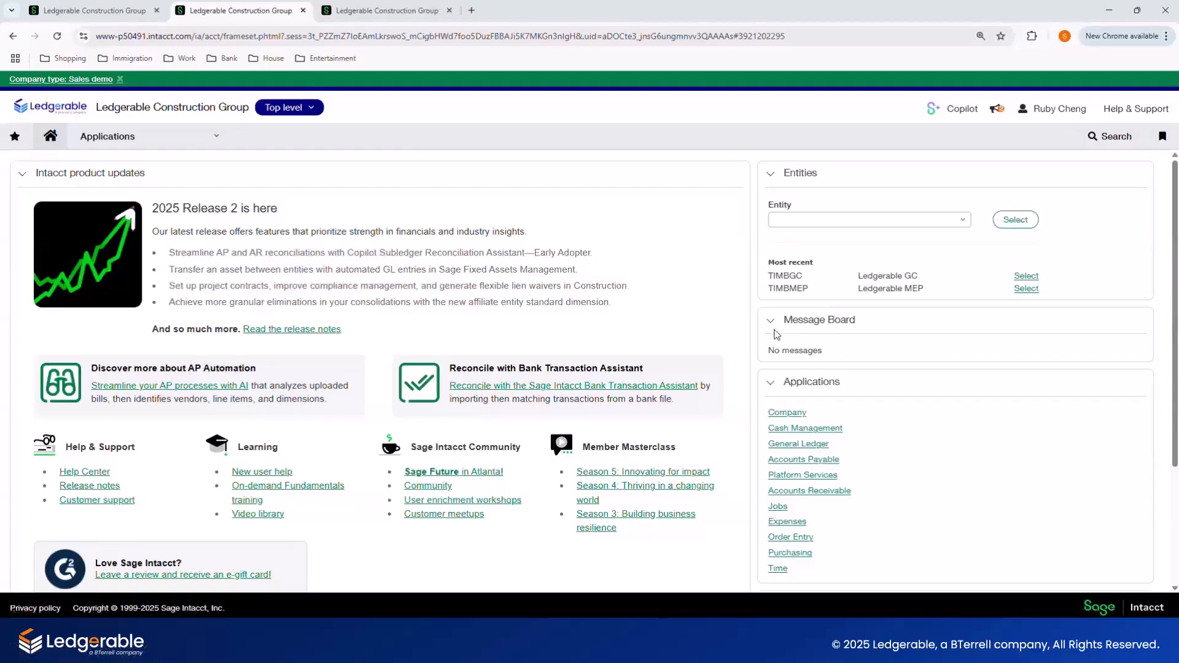
Open the reconciliation histories in Cash Management.
{"action": "left_click", "coordinate": [107, 136]}
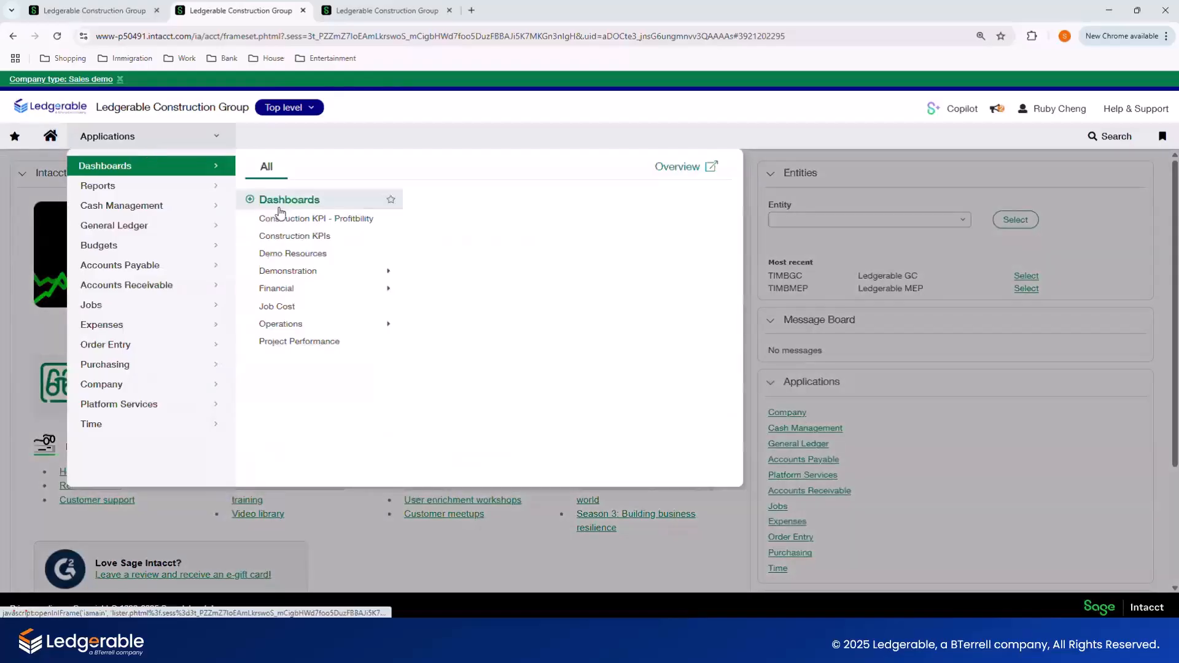
{"action": "mouse_move", "coordinate": [164, 217]}
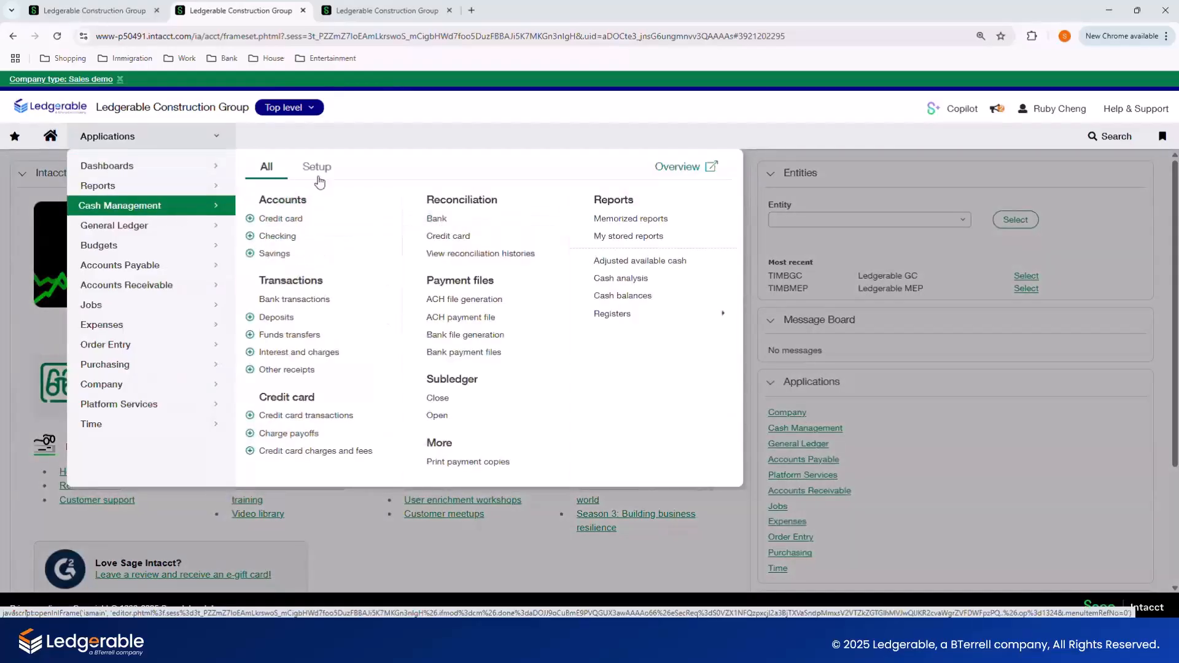
{"action": "left_click", "coordinate": [492, 256]}
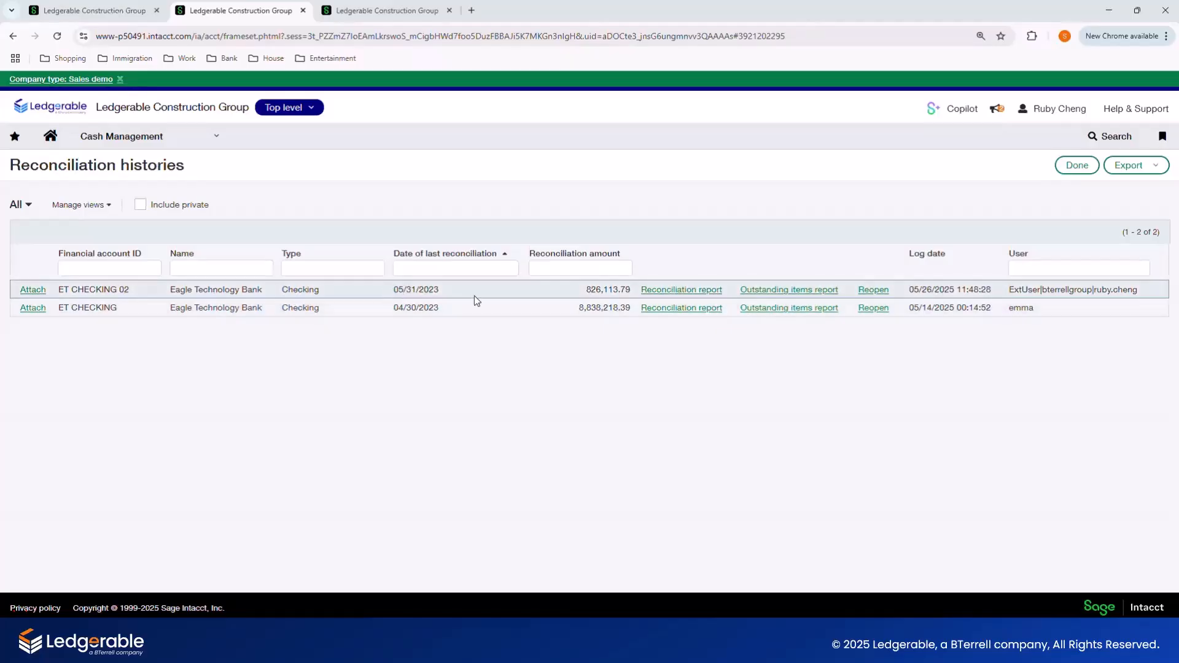
Open the ET CHECKING 02 reconciliation report as a PDF, read through its deposits, checks and charges, and close it.
{"action": "left_click", "coordinate": [716, 295]}
{"action": "left_click", "coordinate": [746, 330]}
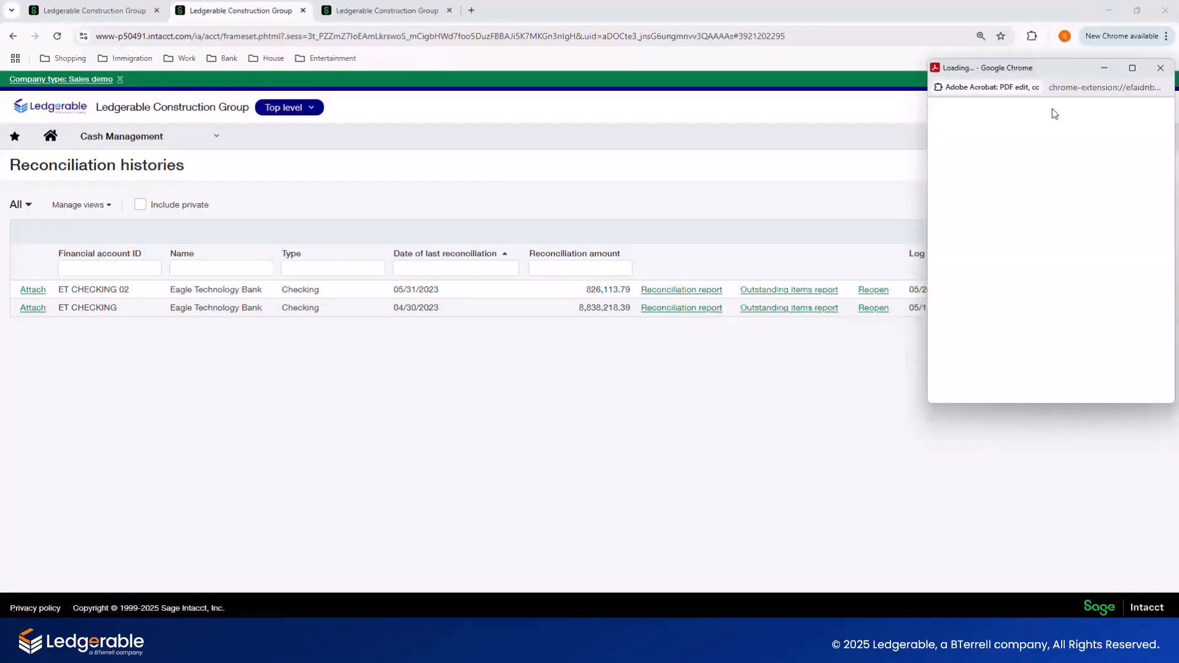
{"action": "left_click", "coordinate": [1132, 68]}
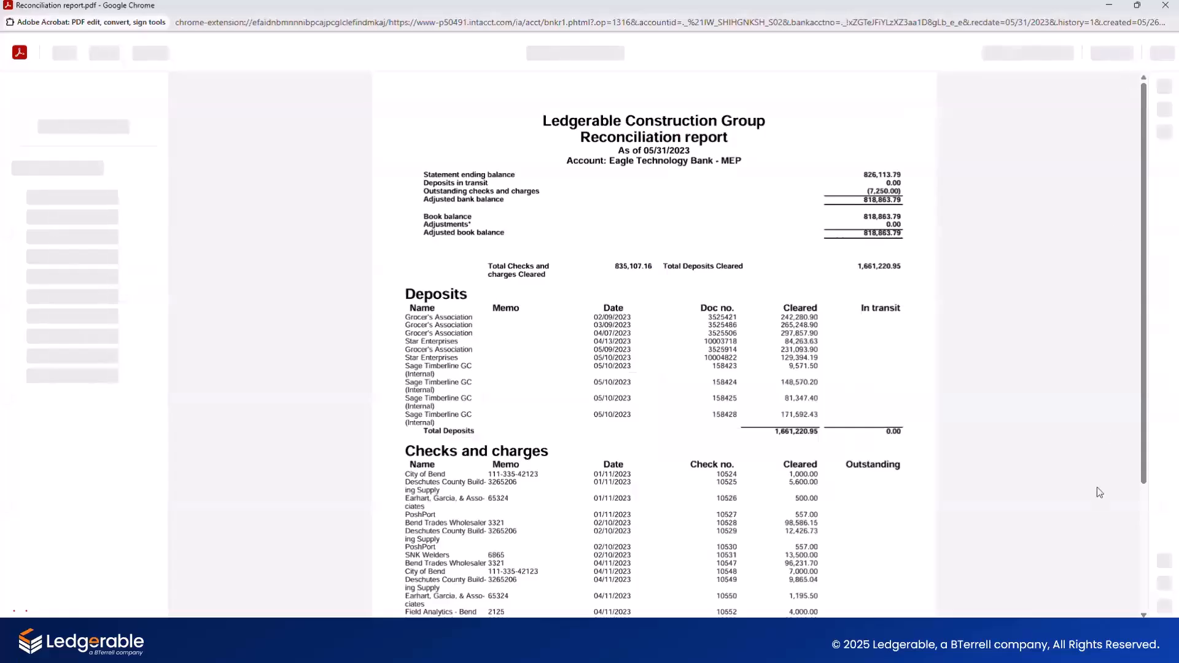
{"action": "left_click", "coordinate": [1165, 583]}
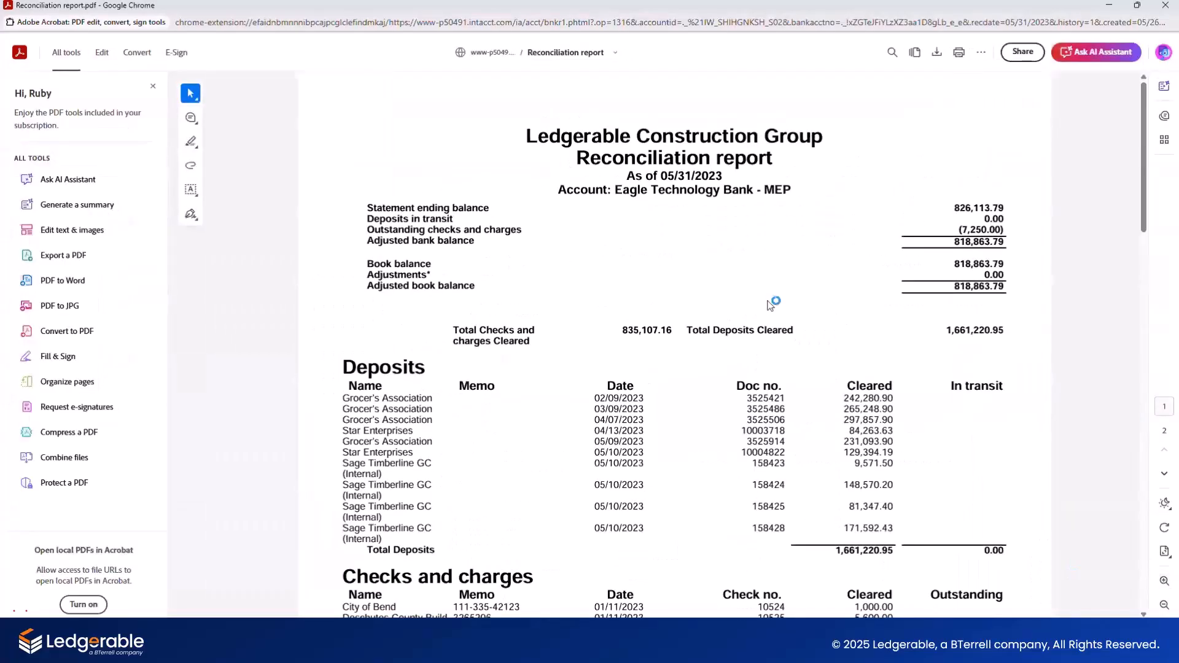
{"action": "scroll", "coordinate": [769, 307], "scroll_direction": "down", "scroll_amount": 4}
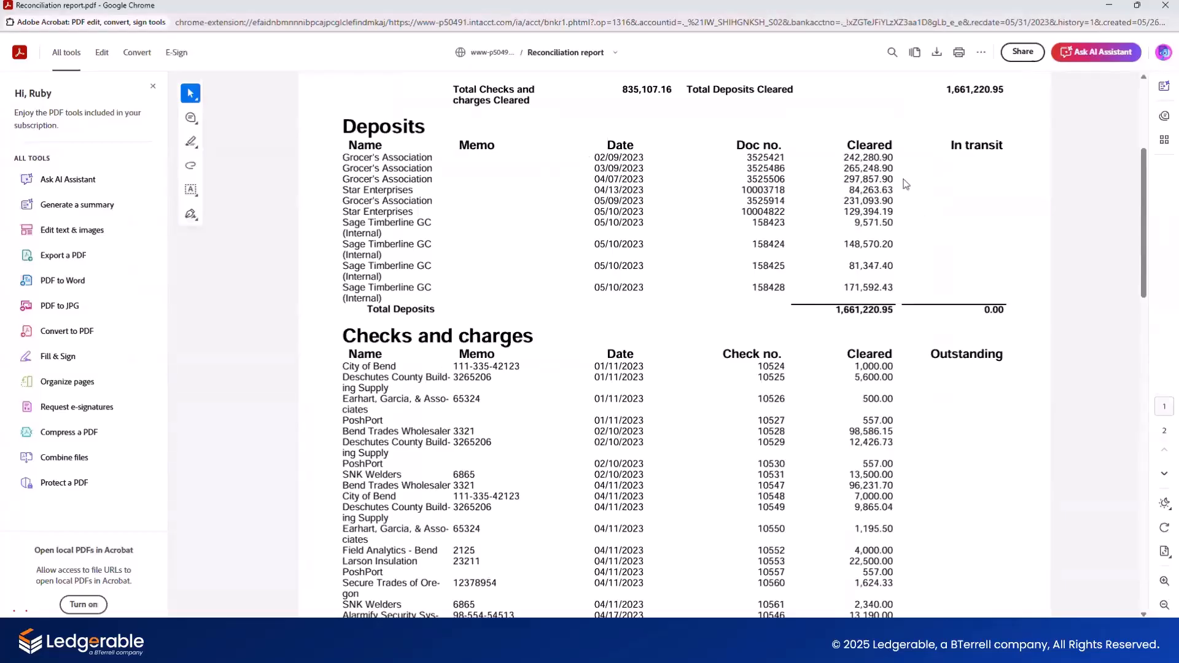
{"action": "scroll", "coordinate": [907, 184], "scroll_direction": "up", "scroll_amount": 3}
{"action": "scroll", "coordinate": [891, 292], "scroll_direction": "down", "scroll_amount": 2}
{"action": "scroll", "coordinate": [897, 418], "scroll_direction": "down", "scroll_amount": 10}
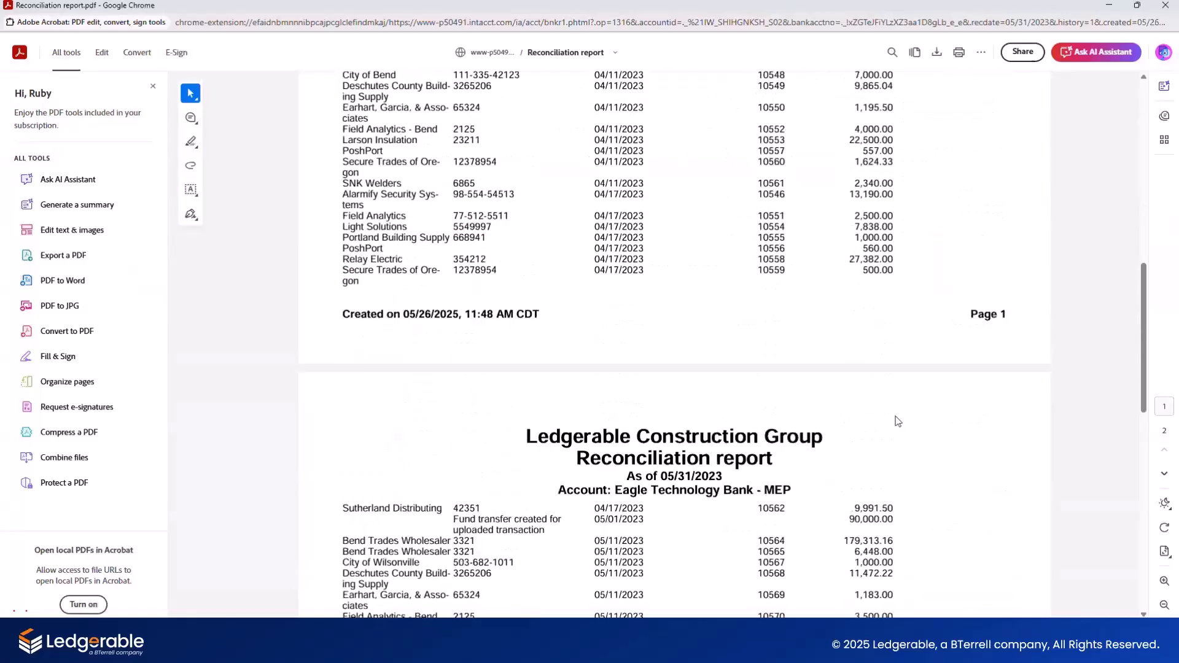
{"action": "scroll", "coordinate": [1053, 543], "scroll_direction": "down", "scroll_amount": 7}
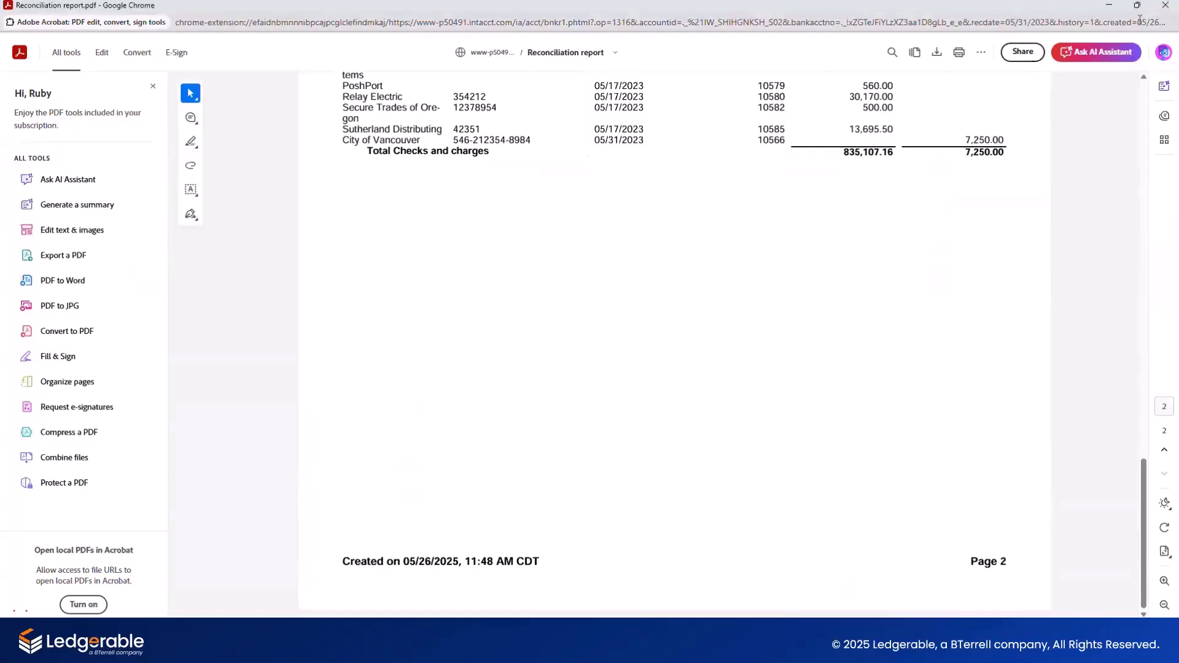
{"action": "left_click", "coordinate": [1174, 8]}
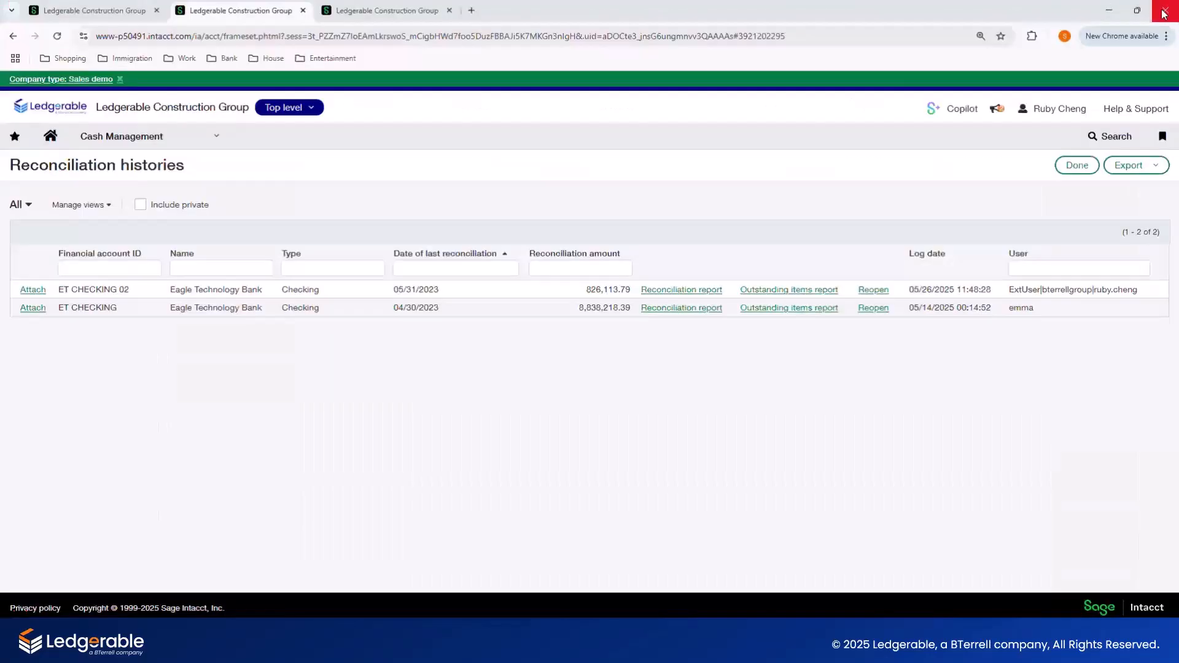
View the ET CHECKING 02 outstanding items report as a PDF and close it.
{"action": "left_click", "coordinate": [831, 292]}
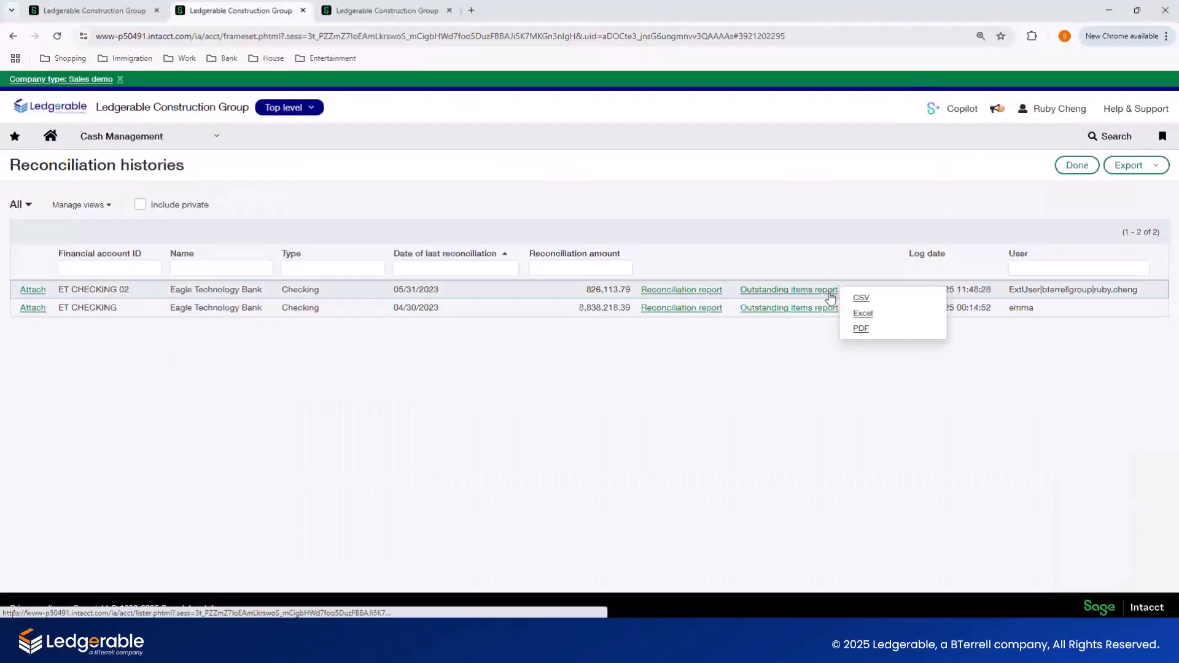
{"action": "left_click", "coordinate": [861, 329]}
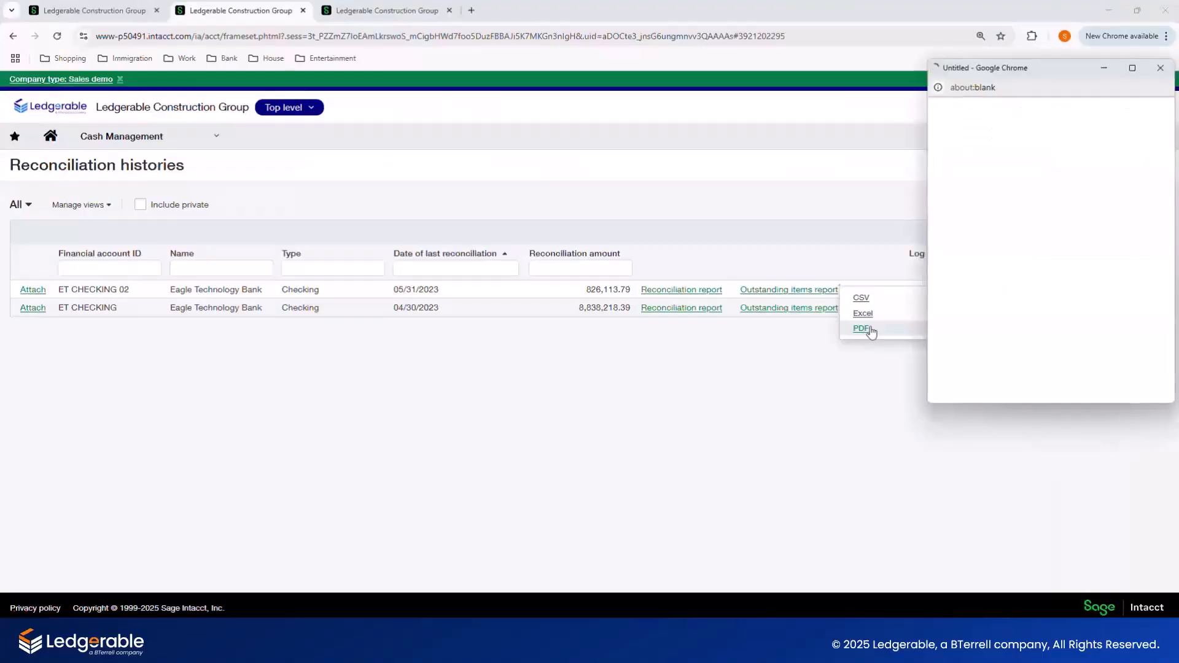
{"action": "double_click", "coordinate": [1128, 67]}
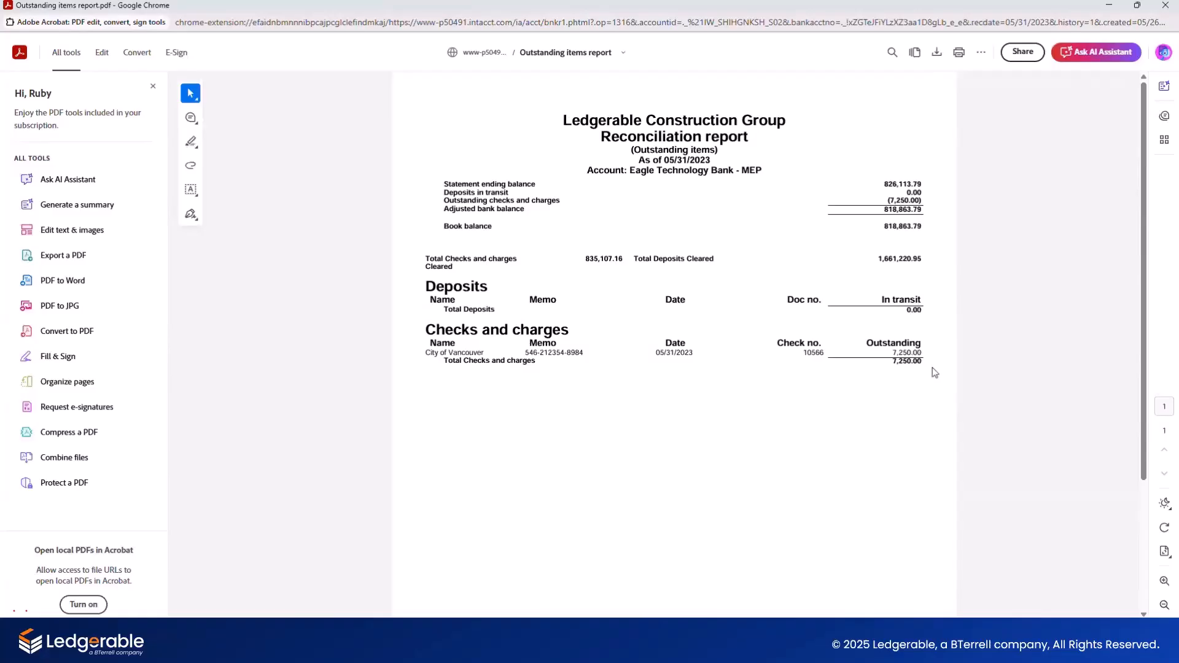
{"action": "left_click", "coordinate": [1167, 7]}
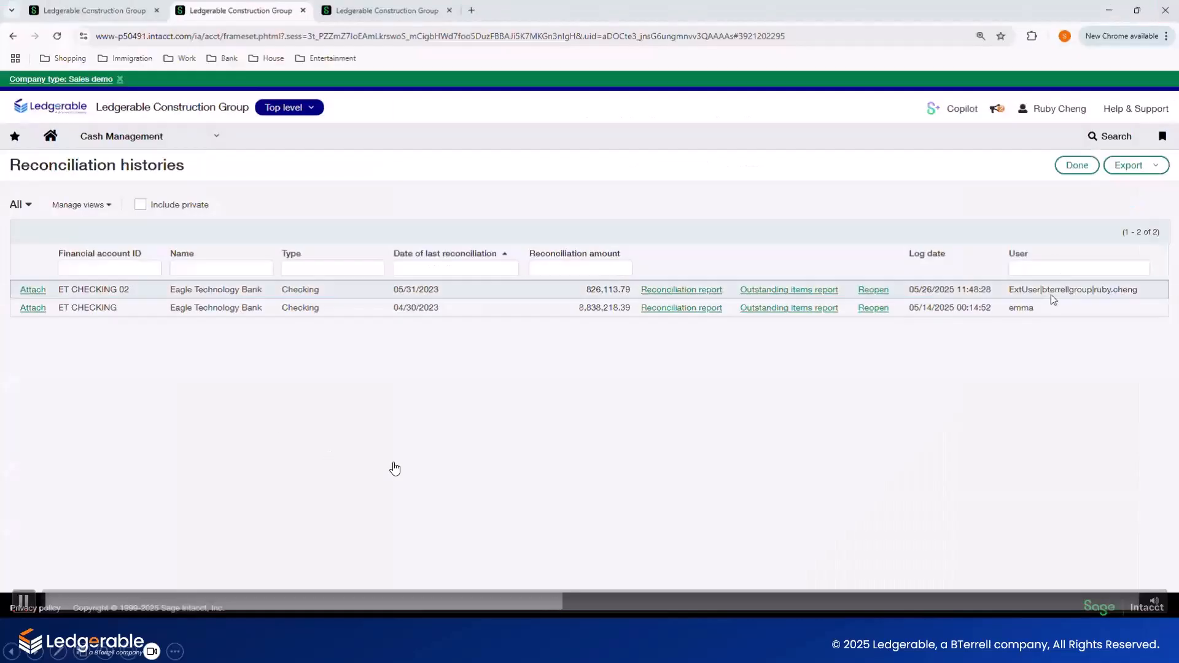
Start reopening the 05/31/2023 reconciliation of ET CHECKING 02 and cancel at the confirmation.
{"action": "left_click", "coordinate": [868, 295]}
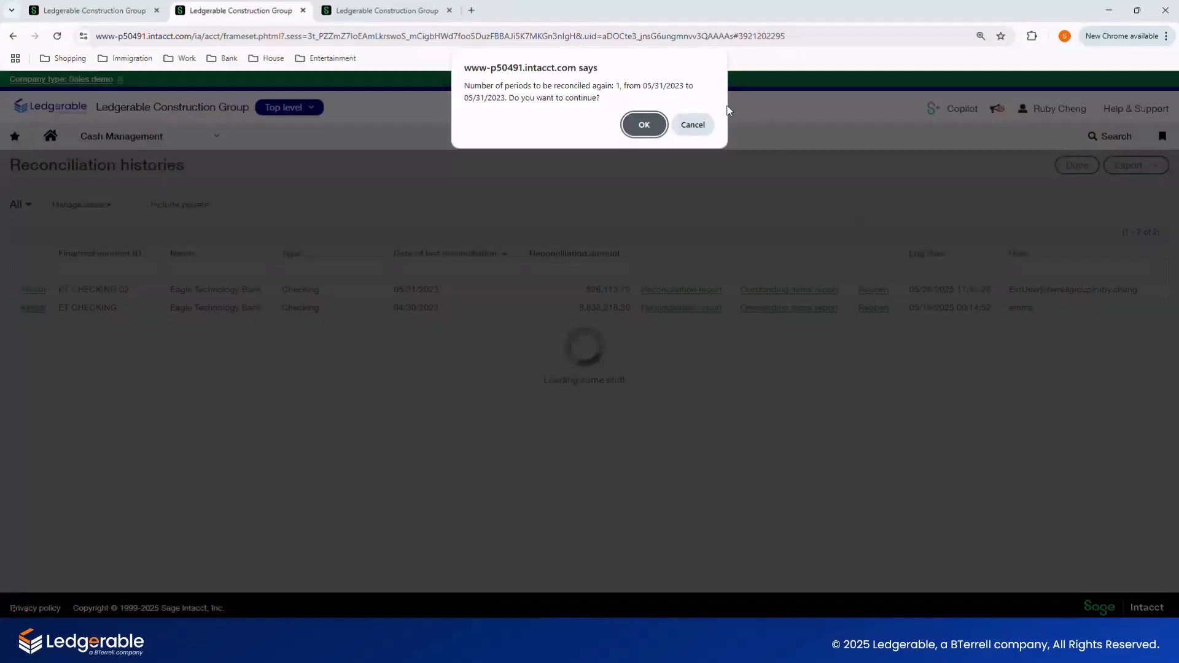
{"action": "left_click", "coordinate": [692, 125]}
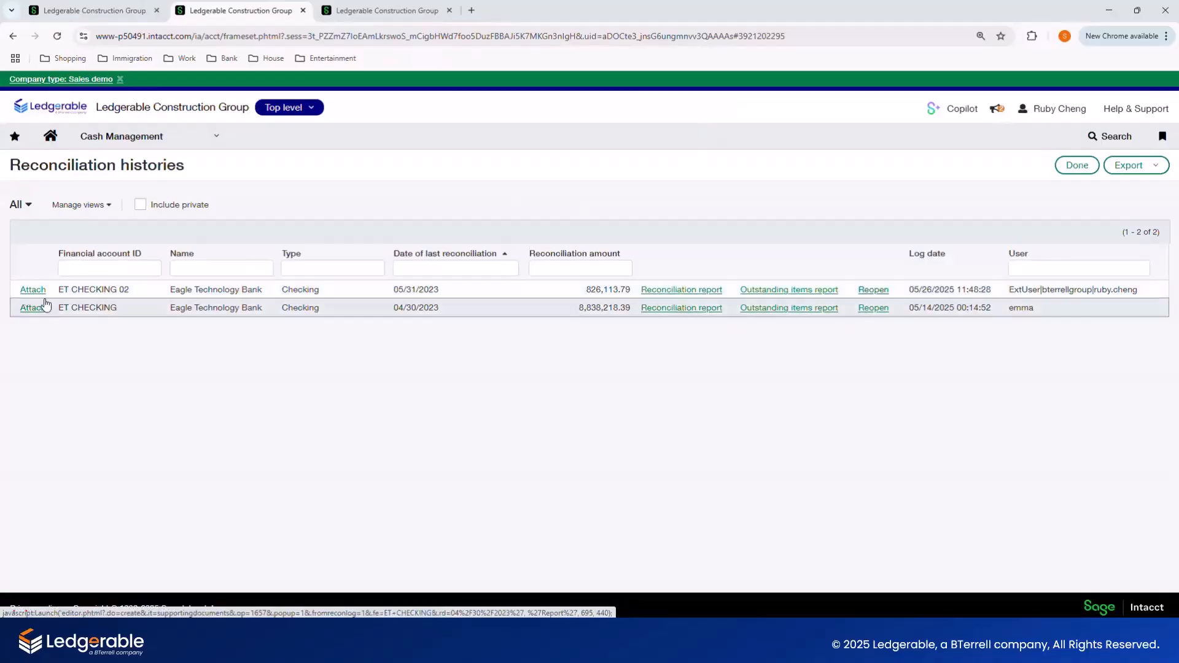
Open the Bank register report from the Cash Management registers.
{"action": "left_click", "coordinate": [179, 147]}
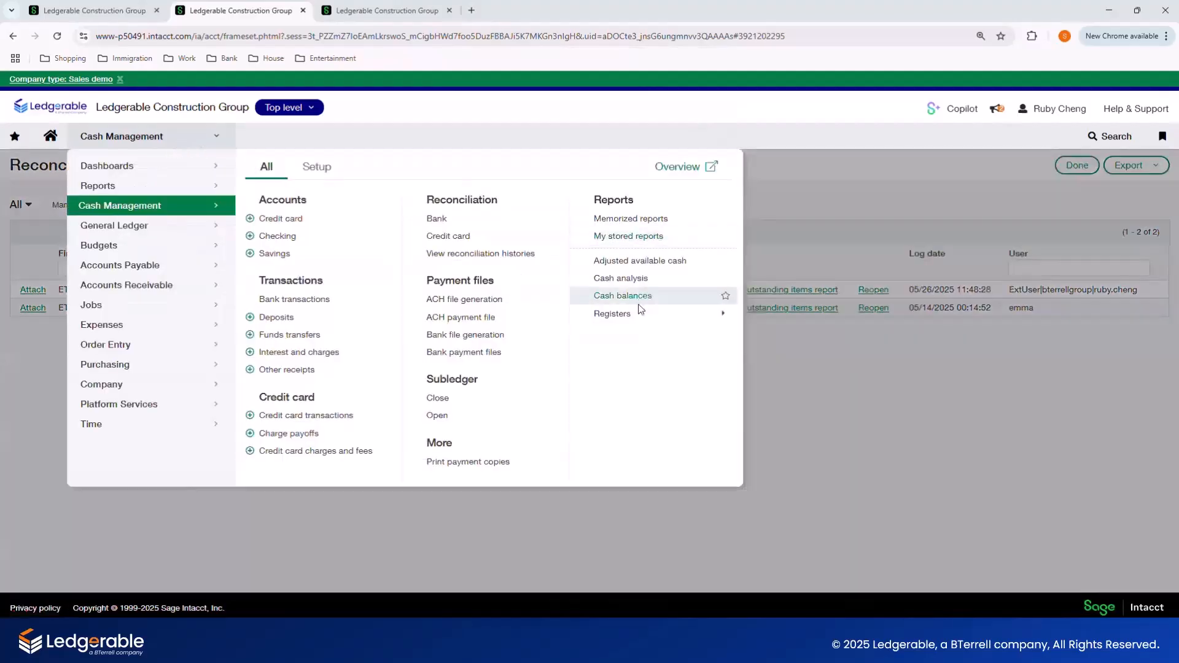
{"action": "mouse_move", "coordinate": [639, 314]}
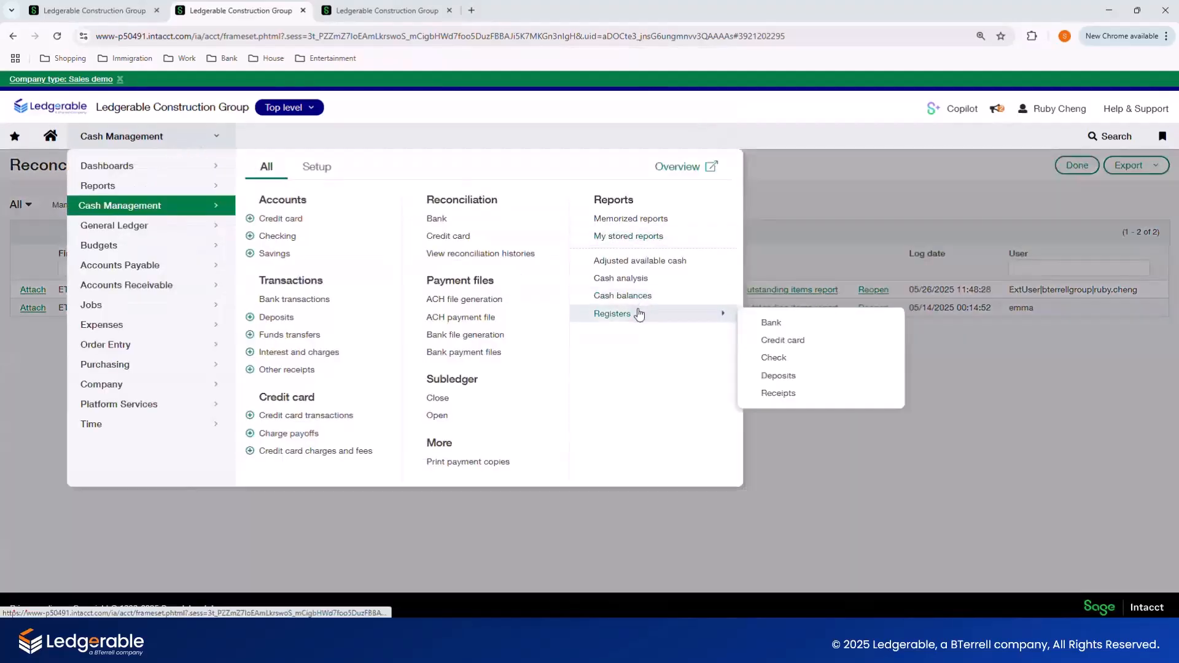
{"action": "left_click", "coordinate": [817, 326]}
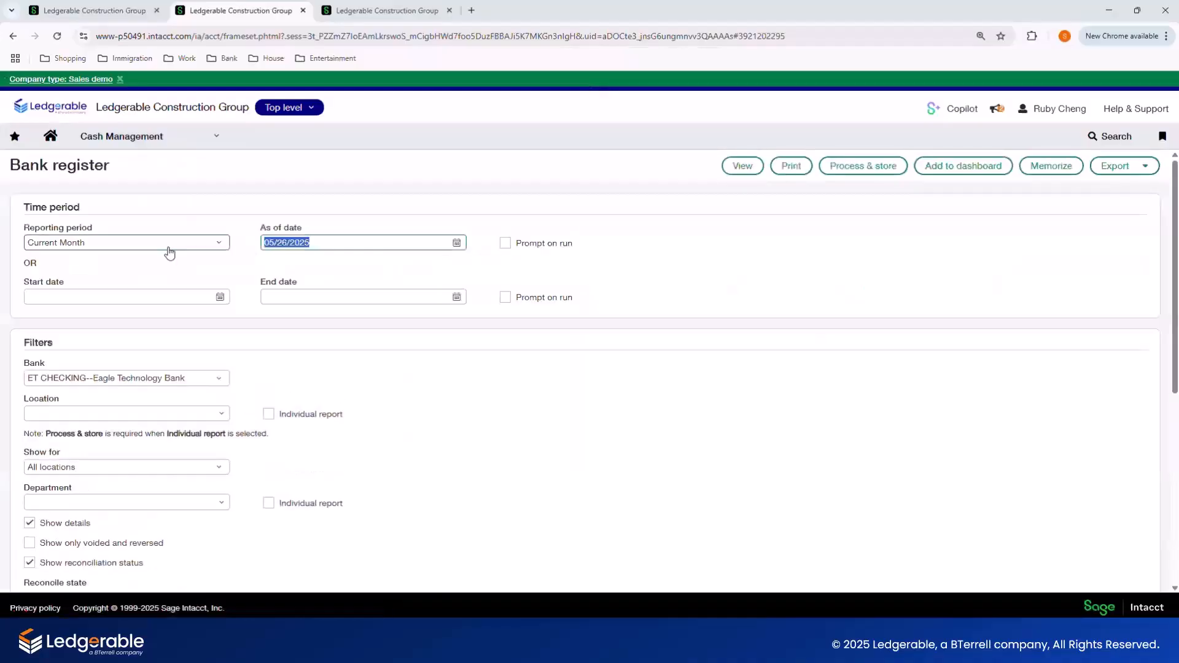
Set the bank register's reporting period to Inception To Date and its bank filter to ET CHECKING 02--Eagle Technology Bank.
{"action": "left_click", "coordinate": [167, 246]}
{"action": "scroll", "coordinate": [148, 337], "scroll_direction": "down", "scroll_amount": 10}
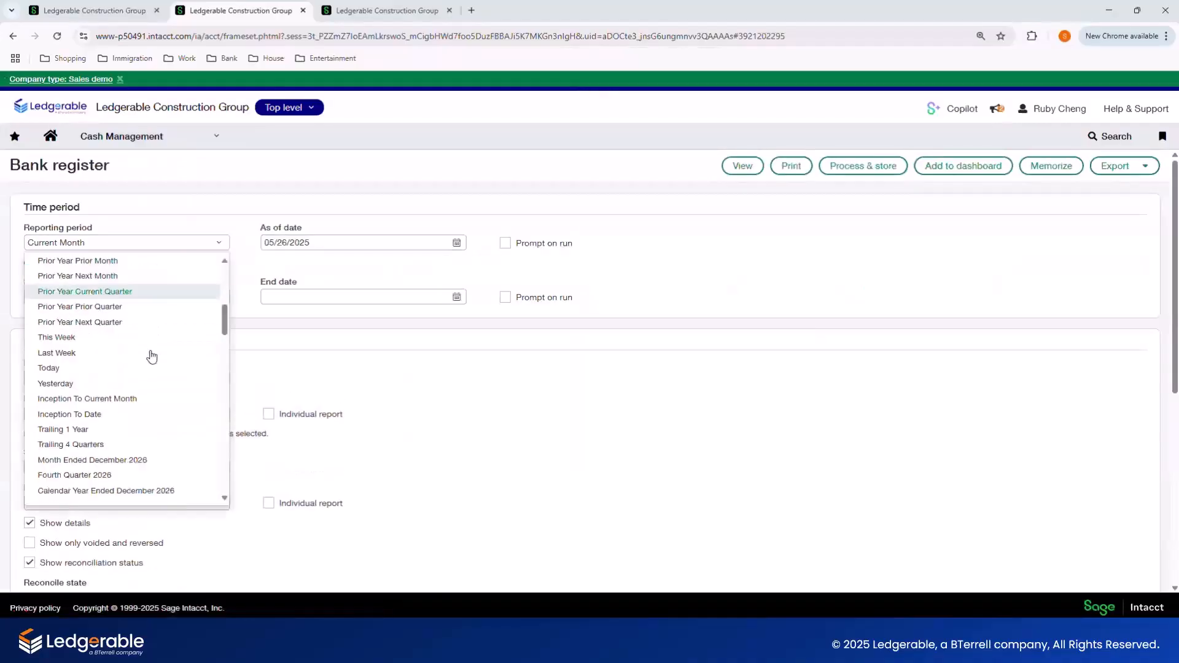
{"action": "scroll", "coordinate": [142, 289], "scroll_direction": "up", "scroll_amount": 1}
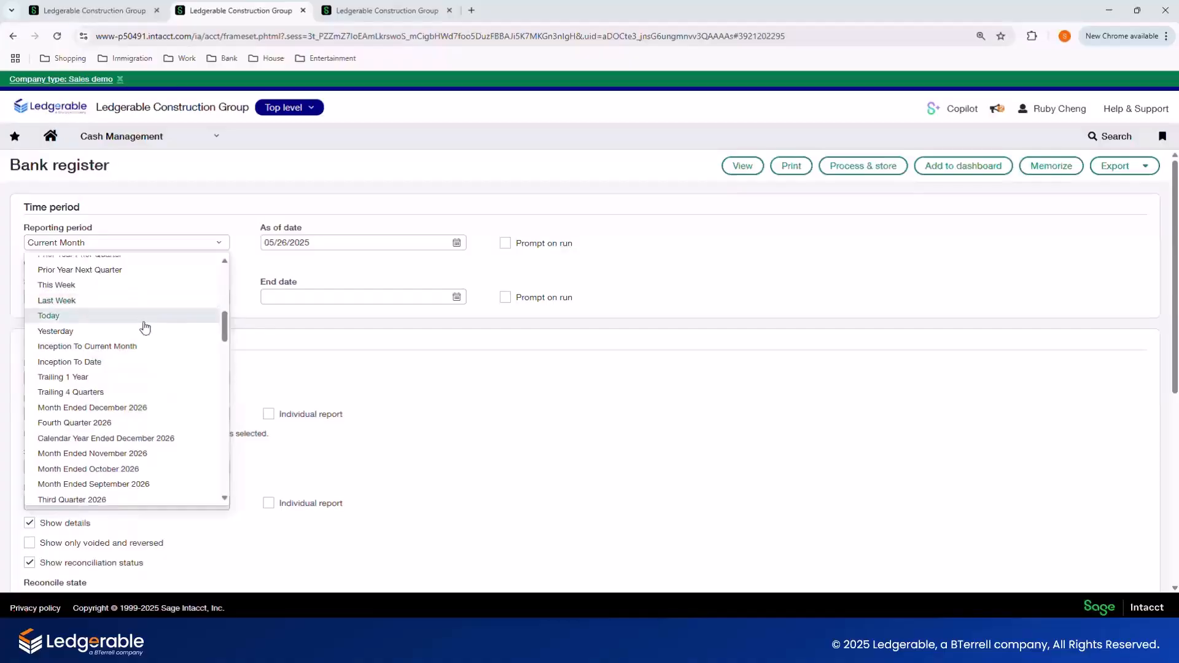
{"action": "left_click", "coordinate": [147, 362]}
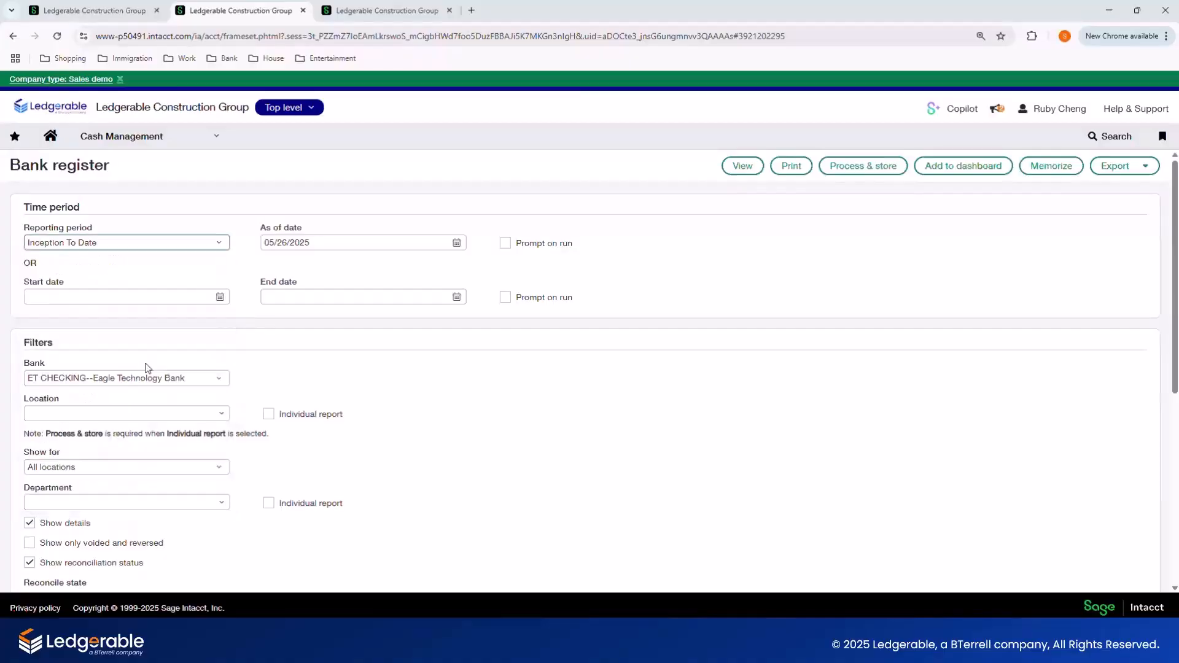
{"action": "left_click", "coordinate": [148, 379]}
{"action": "left_click", "coordinate": [123, 426]}
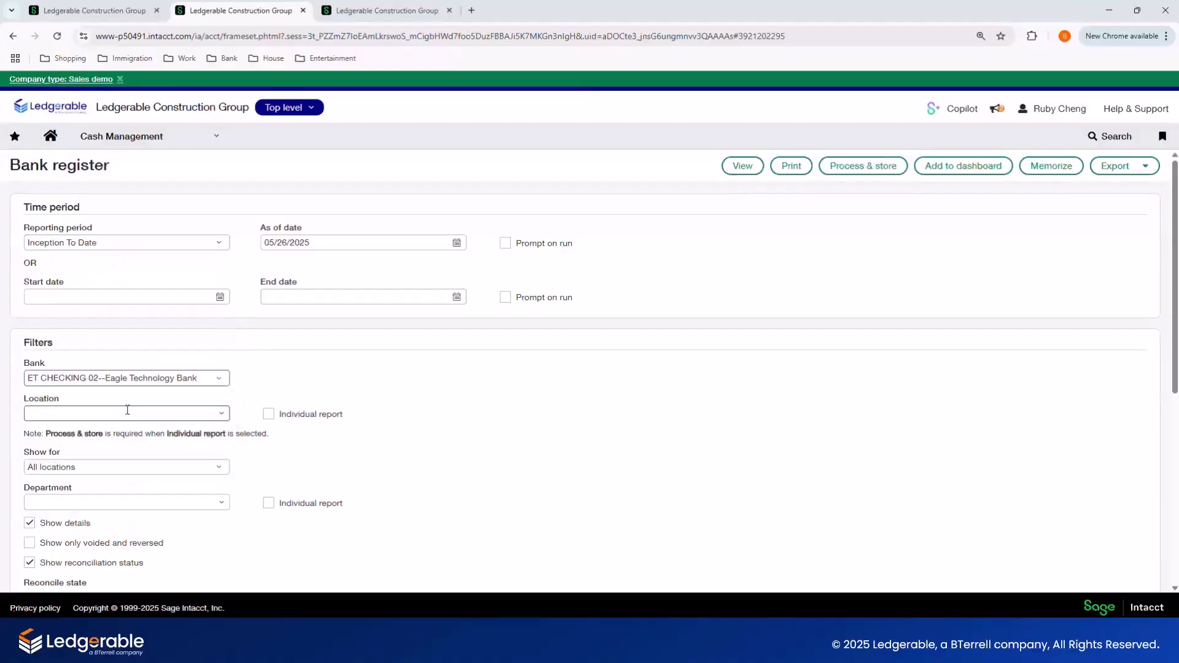
View the bank register report with its current filter and format settings and examine the cleared status of transactions down to the totals.
{"action": "scroll", "coordinate": [322, 394], "scroll_direction": "down", "scroll_amount": 5}
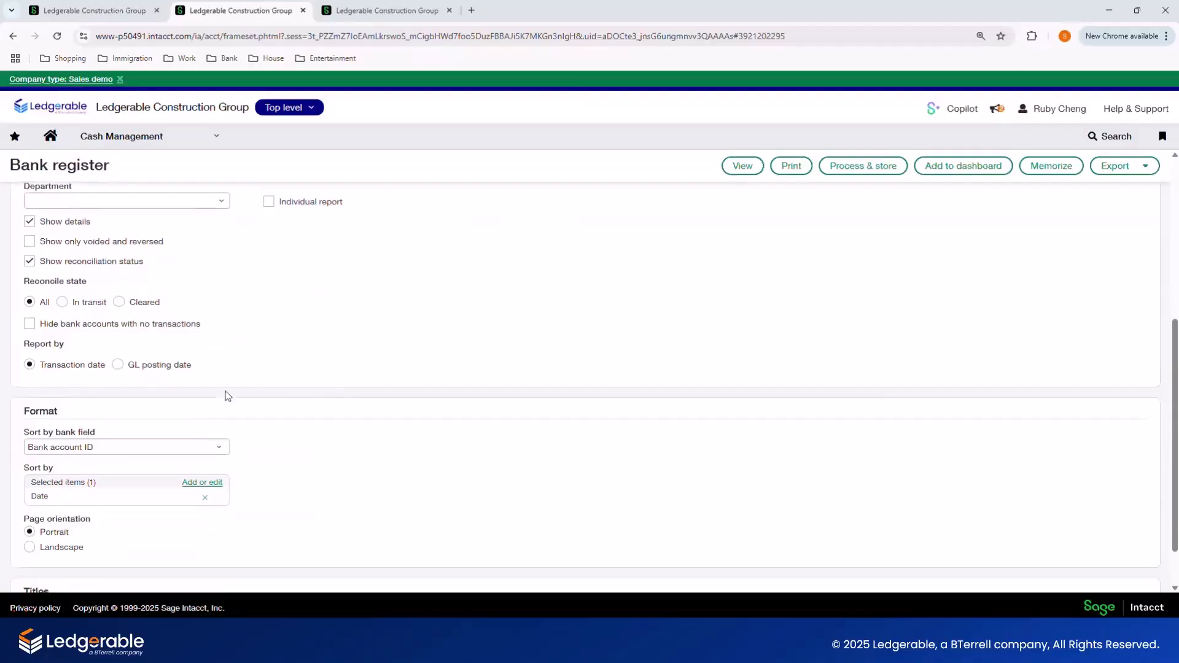
{"action": "scroll", "coordinate": [224, 395], "scroll_direction": "down", "scroll_amount": 1}
{"action": "left_click", "coordinate": [728, 172]}
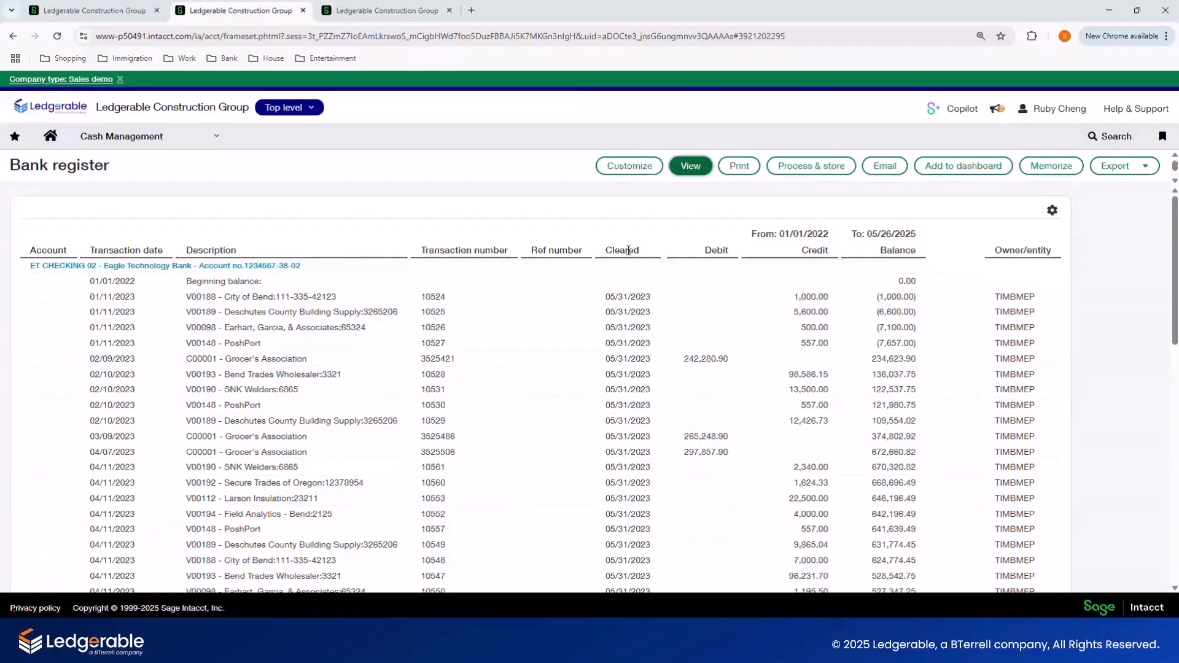
{"action": "scroll", "coordinate": [633, 384], "scroll_direction": "down", "scroll_amount": 15}
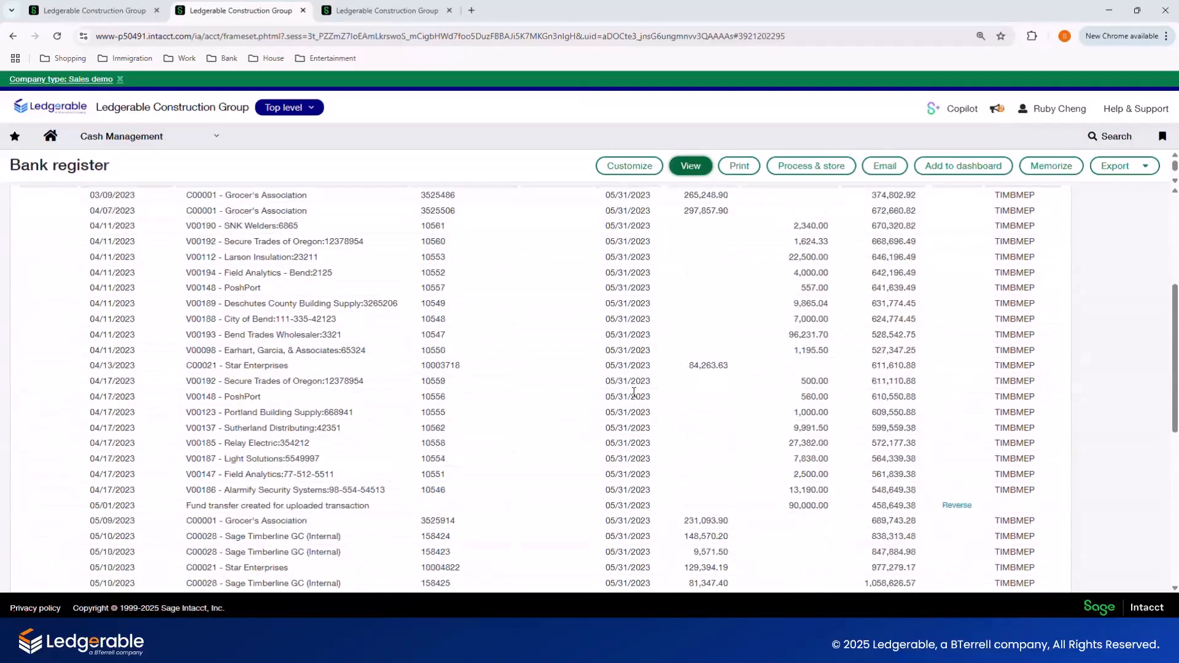
{"action": "scroll", "coordinate": [633, 392], "scroll_direction": "down", "scroll_amount": 2}
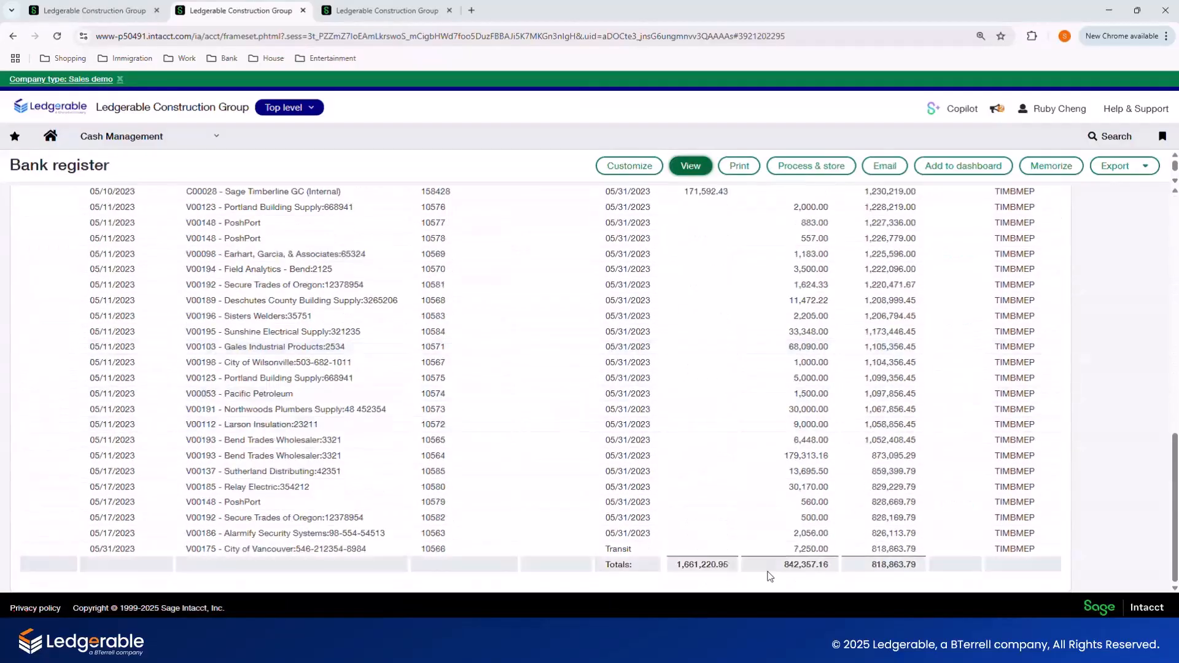
{"action": "left_click_drag", "start_coordinate": [604, 550], "coordinate": [643, 553]}
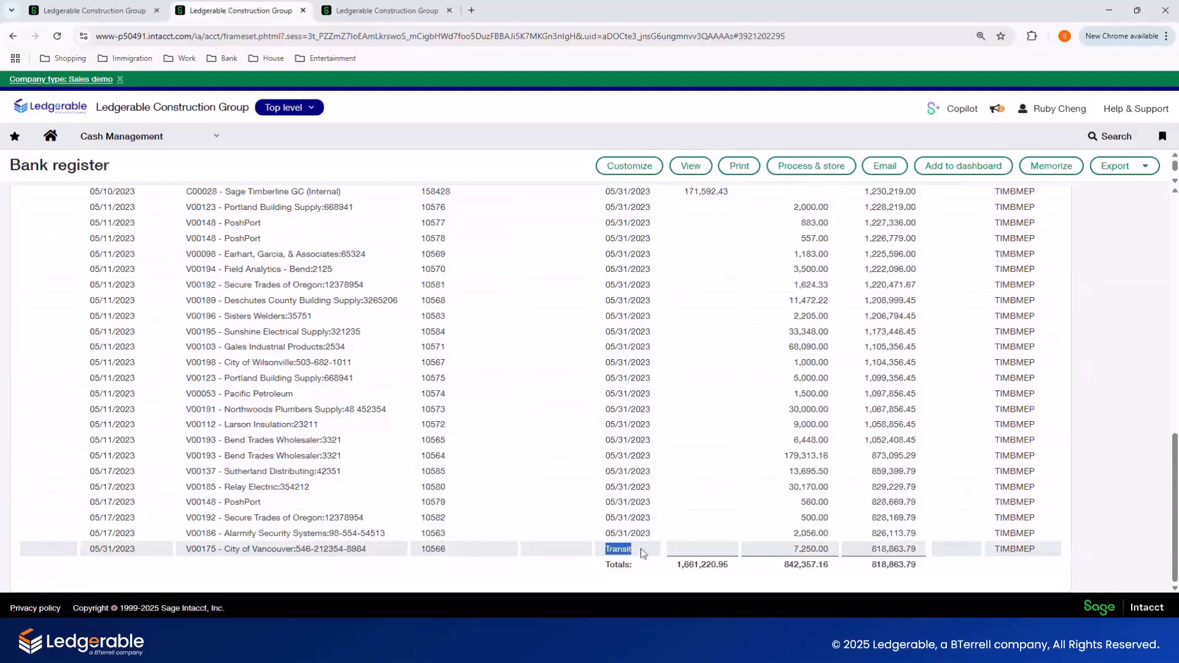
{"action": "left_click", "coordinate": [642, 553]}
Look over the email options for the bank register report, cancel them, and open the report's export options.
{"action": "left_click", "coordinate": [743, 173]}
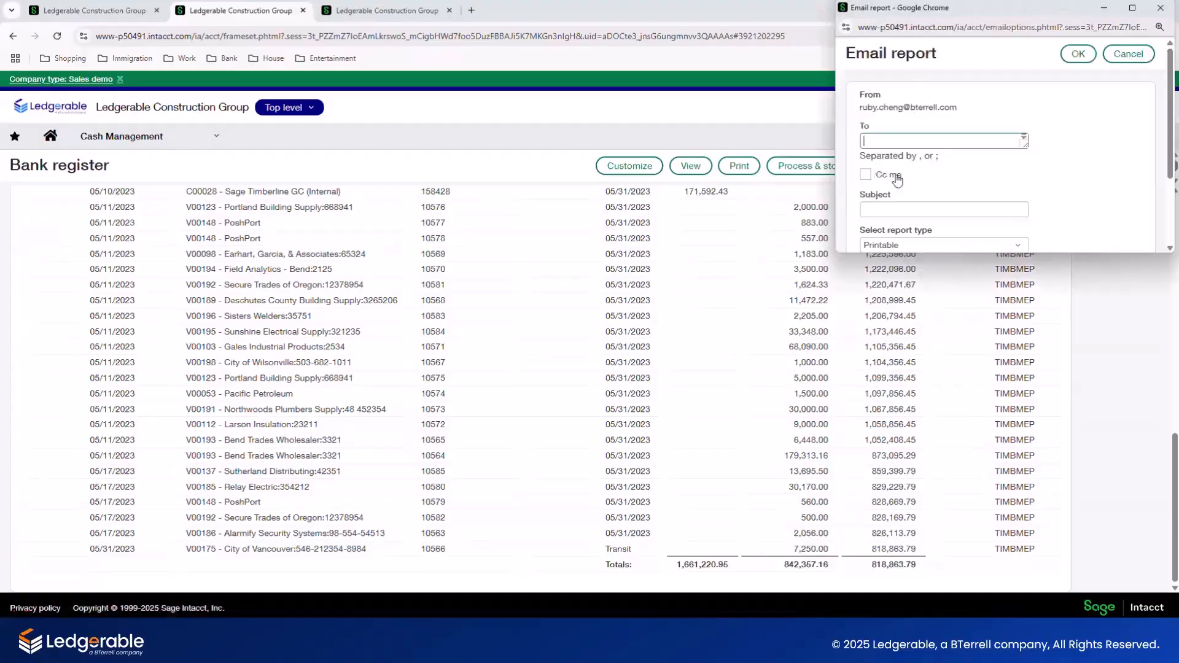
{"action": "scroll", "coordinate": [901, 192], "scroll_direction": "down", "scroll_amount": 2}
{"action": "scroll", "coordinate": [900, 209], "scroll_direction": "up", "scroll_amount": 2}
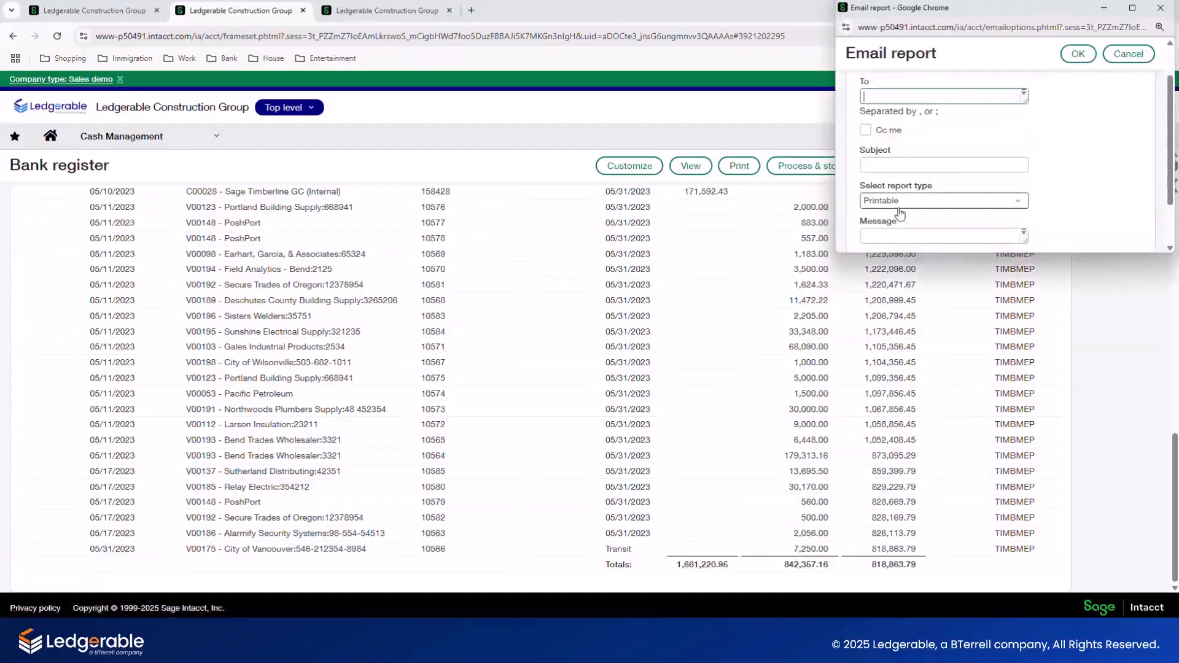
{"action": "left_click", "coordinate": [1129, 54]}
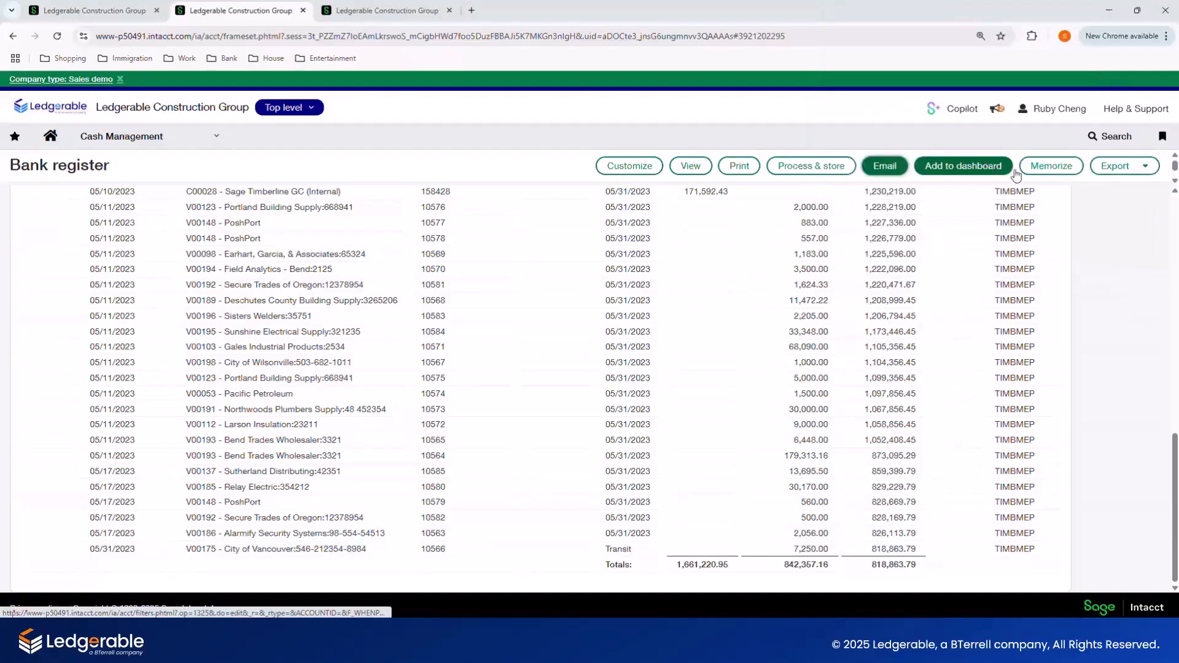
{"action": "left_click", "coordinate": [1094, 167]}
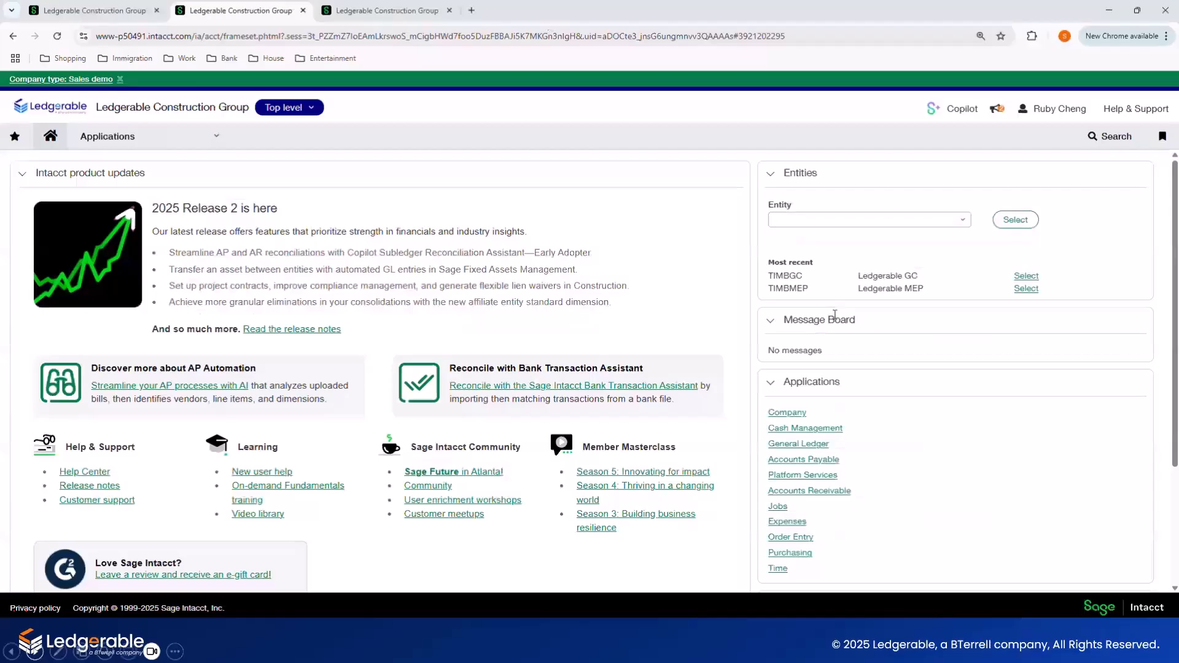
{"action": "key", "text": "Right"}
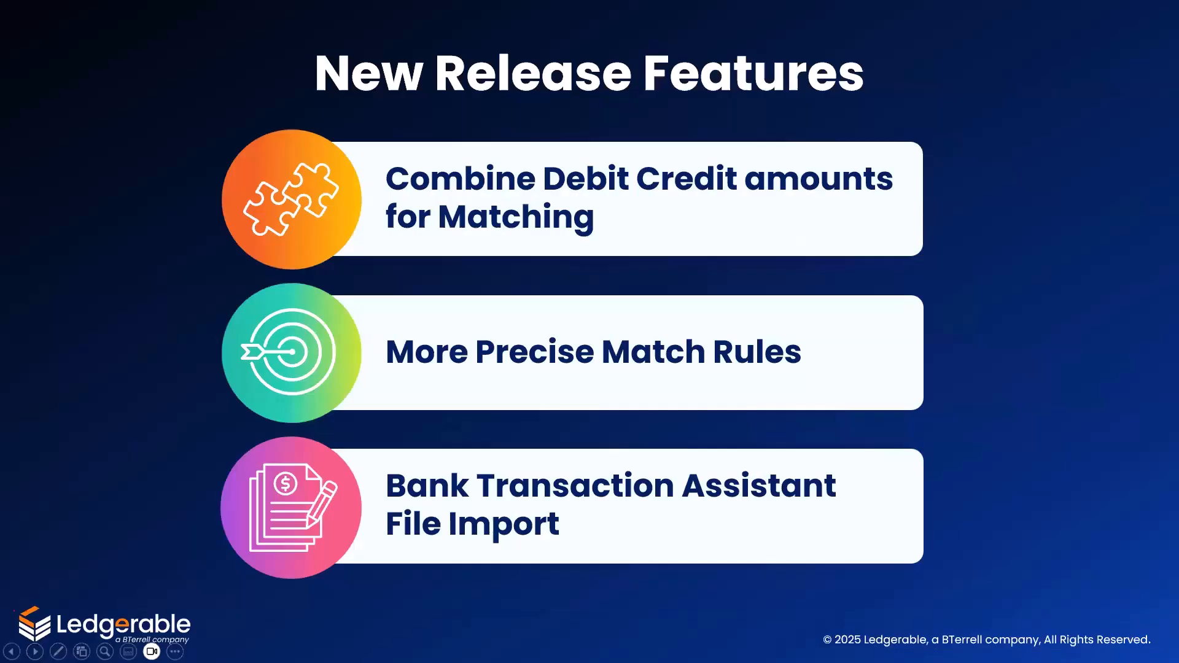